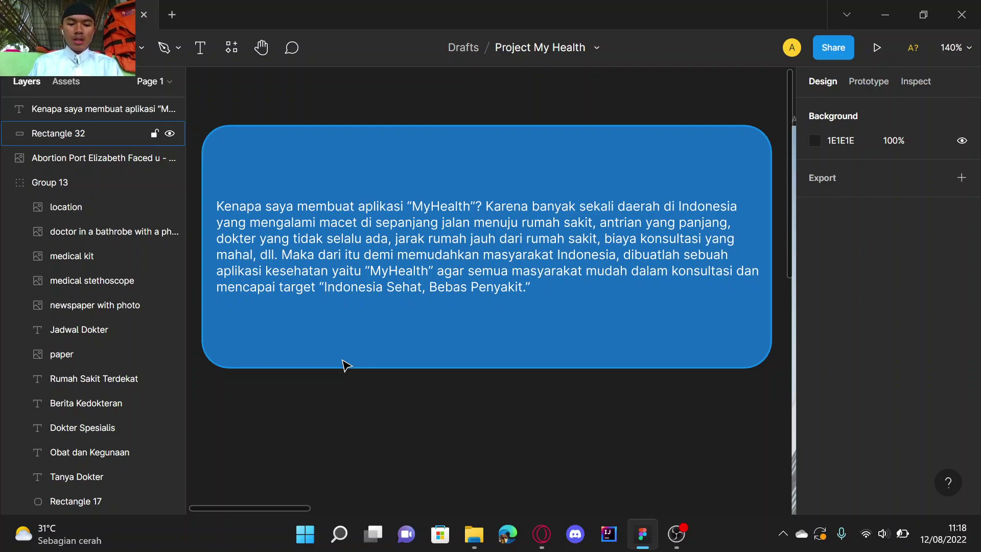
# Step: Review the MyHealth app description and the mobile screens from Android Large - 4 through Android Large - 5
pyautogui.press('XF86MonBrightnessDown')
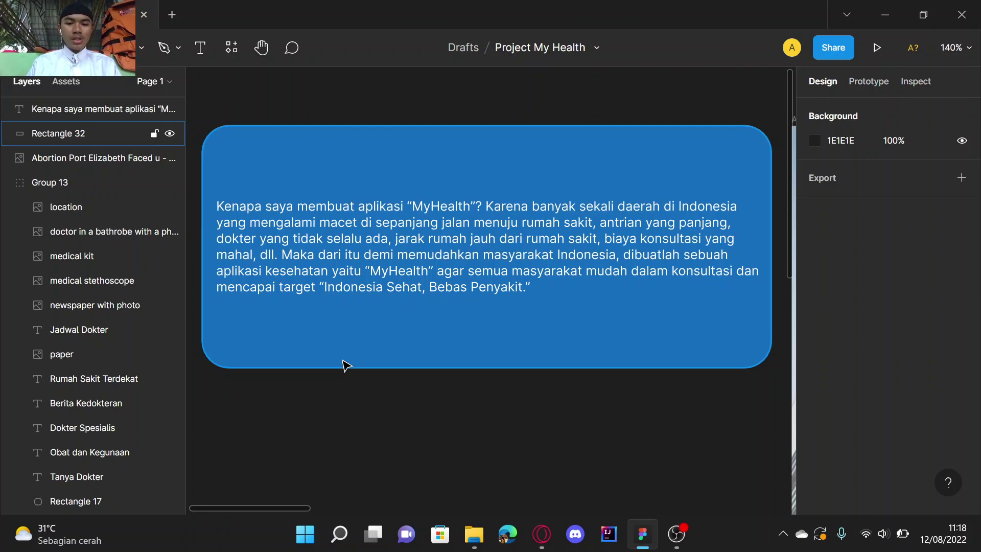
pyautogui.press('Escape')
pyautogui.scroll(1, 346, 365)
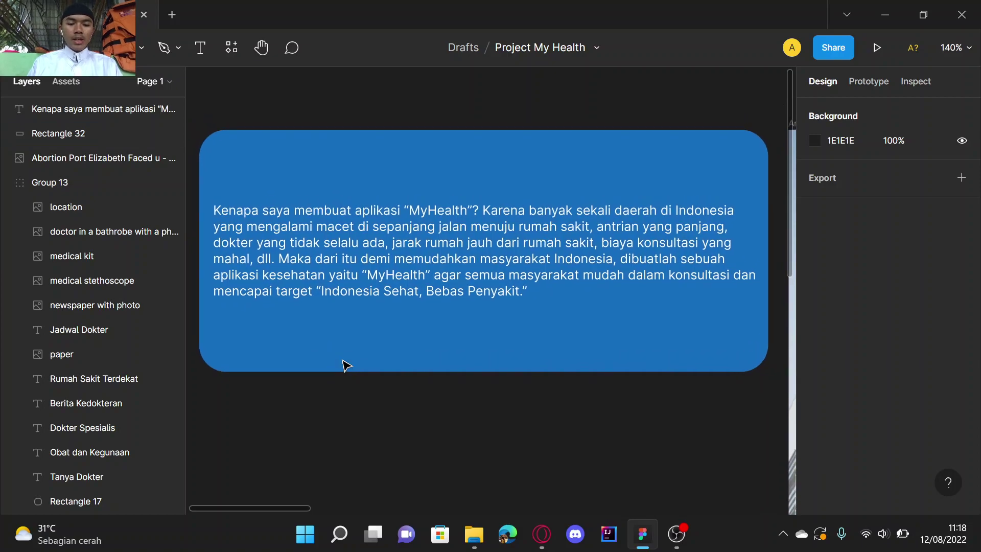
pyautogui.press('XF86MonBrightnessDown')
pyautogui.scroll(-5, 346, 364)
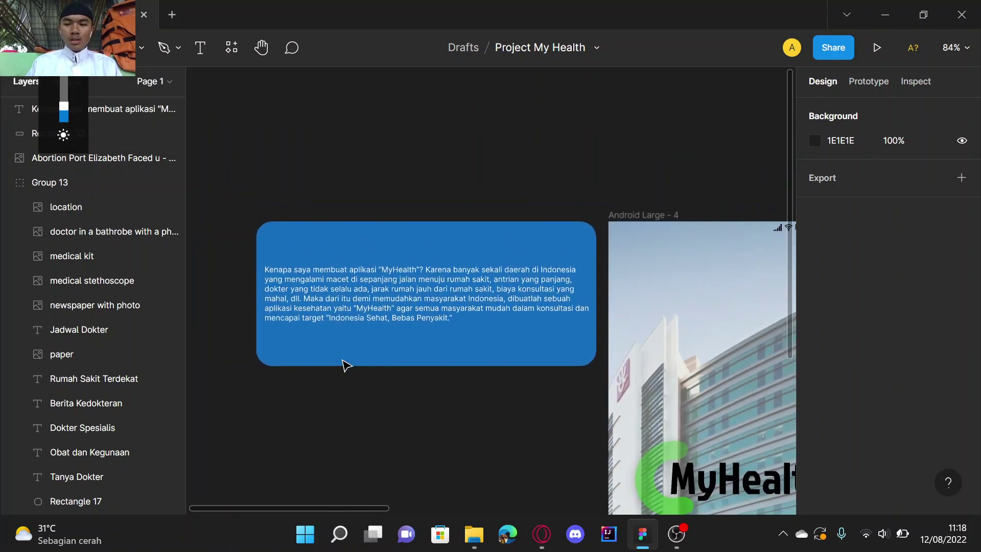
pyautogui.hscroll(3, 346, 365)
pyautogui.hscroll(6, 347, 364)
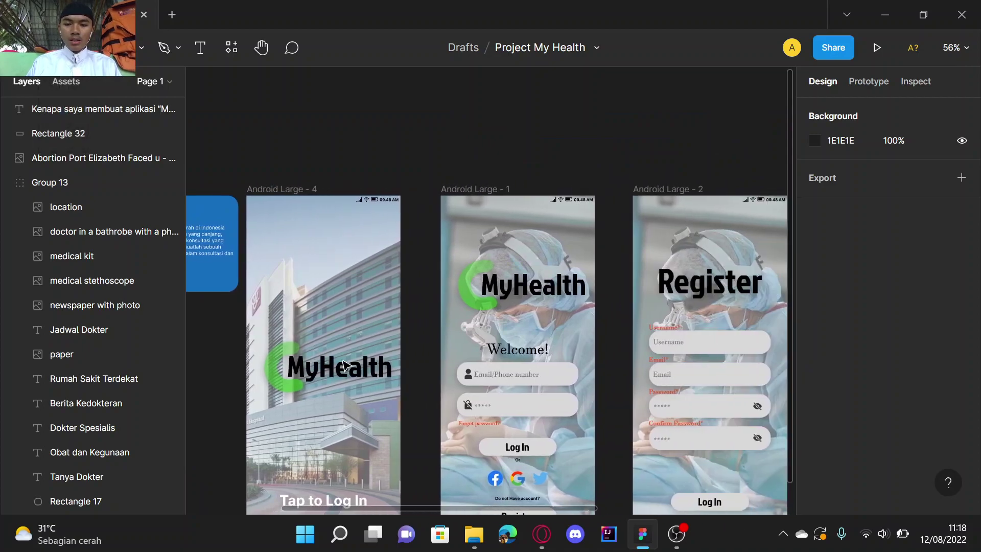
pyautogui.scroll(-1, 346, 365)
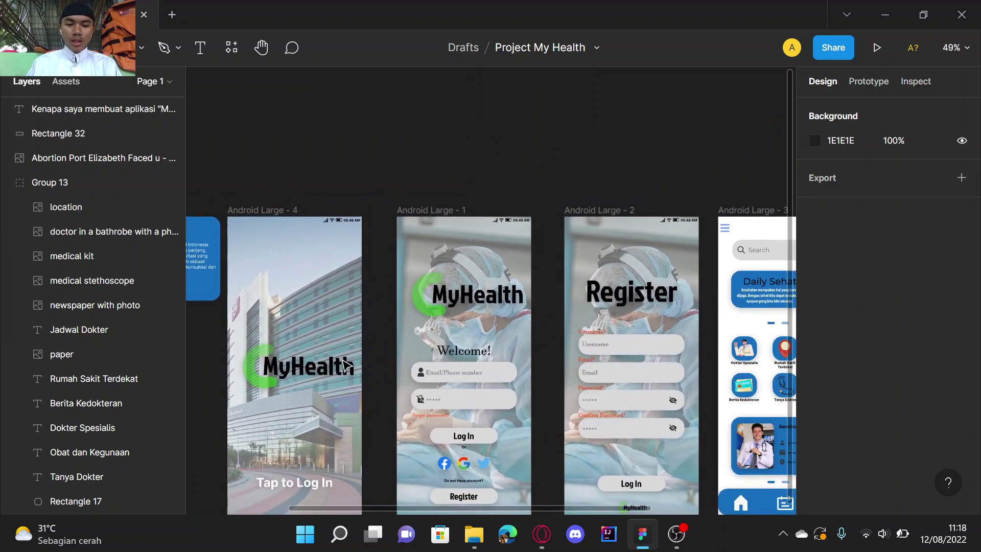
pyautogui.scroll(-1, 346, 365)
pyautogui.hscroll(2, 346, 364)
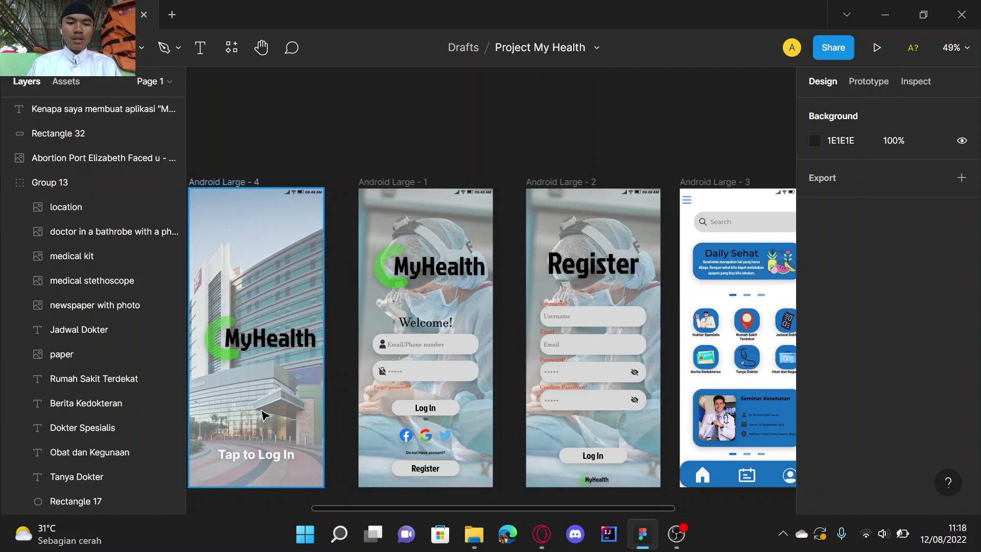
pyautogui.hscroll(2, 264, 415)
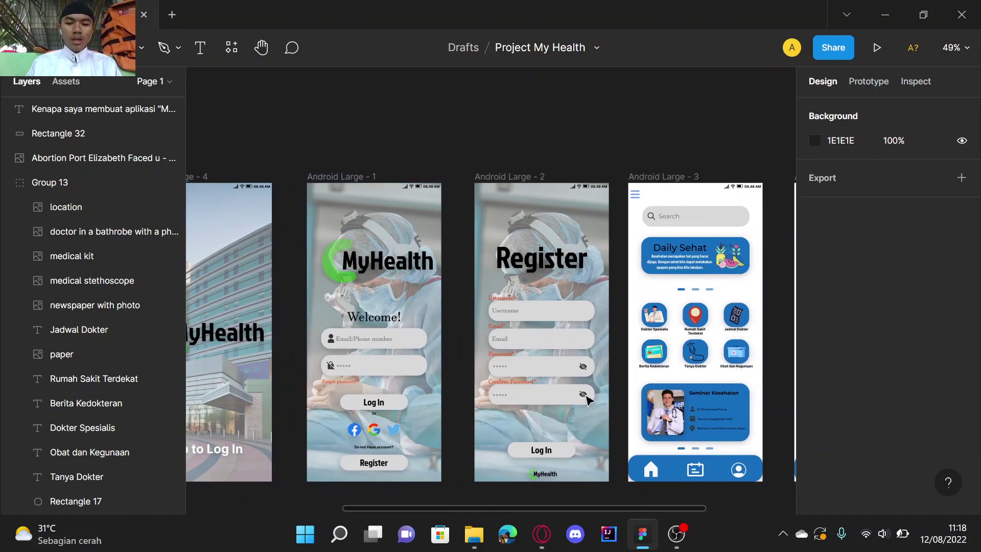
pyautogui.hscroll(4, 575, 394)
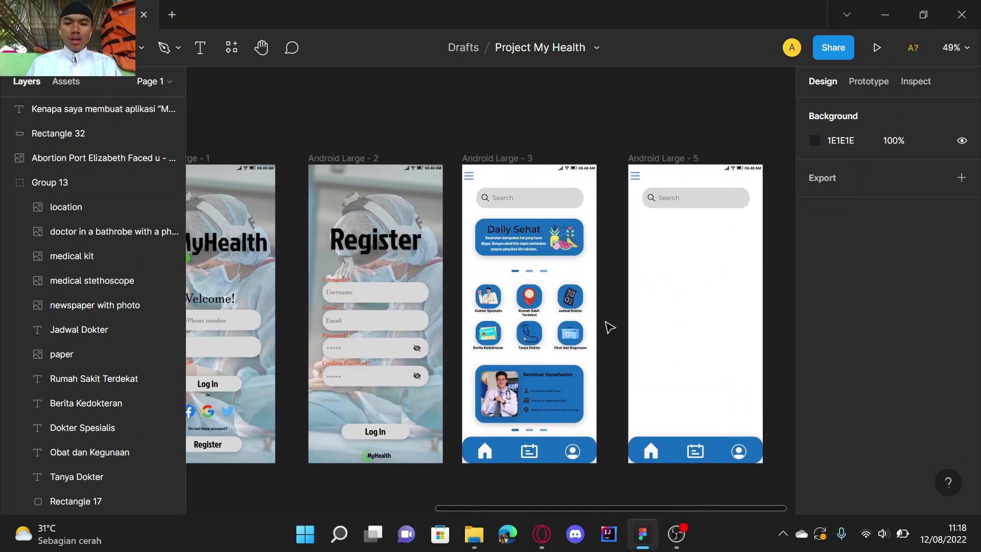
pyautogui.hscroll(4, 537, 460)
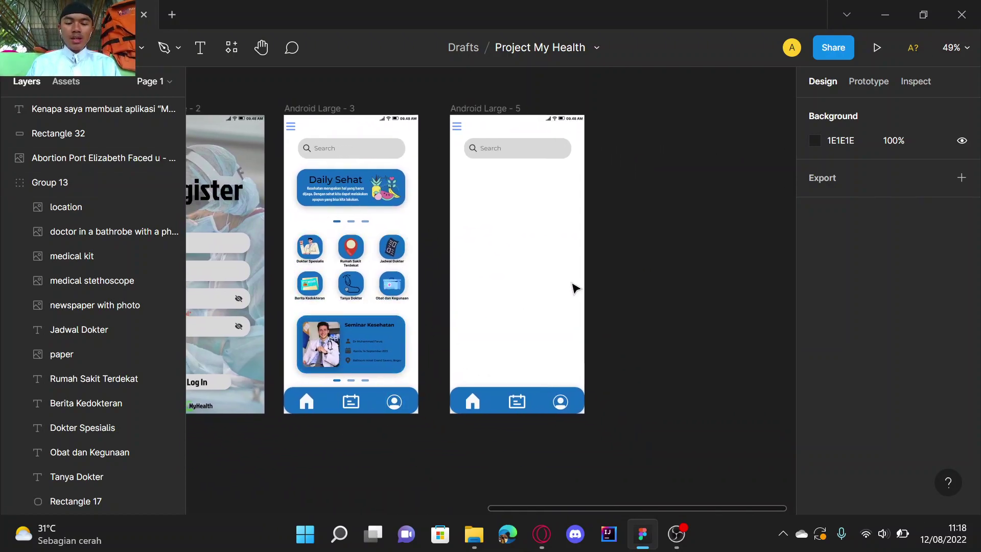
pyautogui.scroll(3, 575, 288)
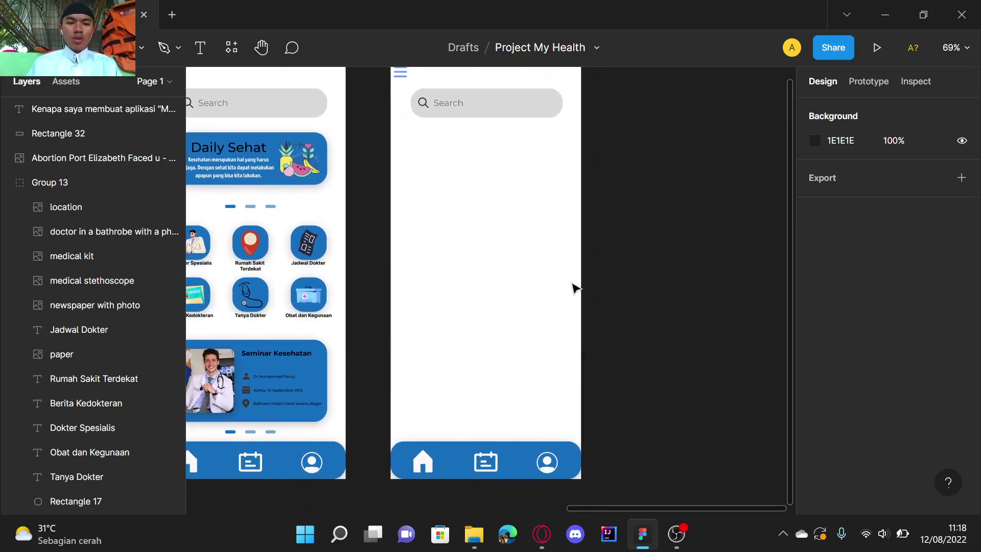
pyautogui.hscroll(-3, 574, 286)
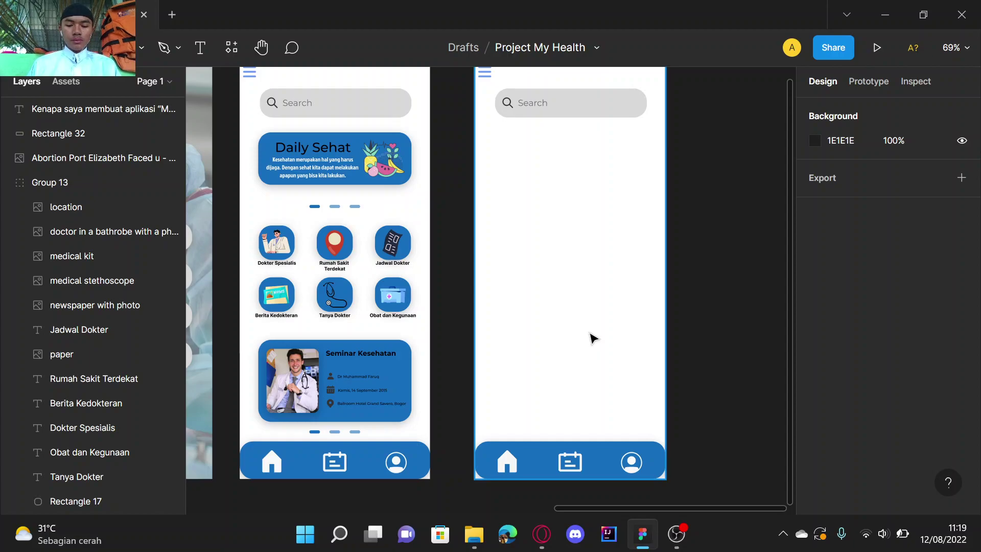
# Step: Draw a rectangle about 310 × 98 below the search bar in Android Large - 5 and set its corner radius to 25
pyautogui.hscroll(3, 592, 338)
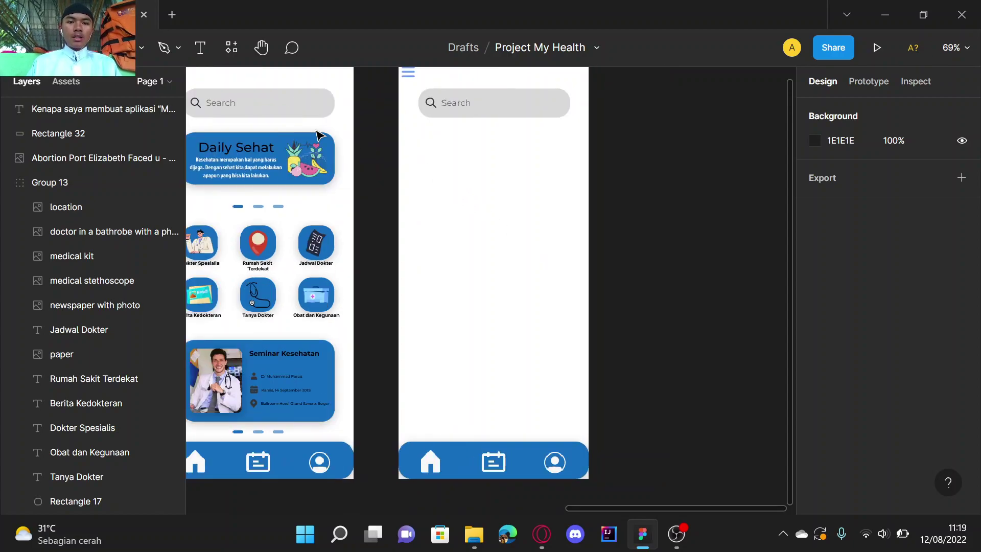
pyautogui.click(144, 42)
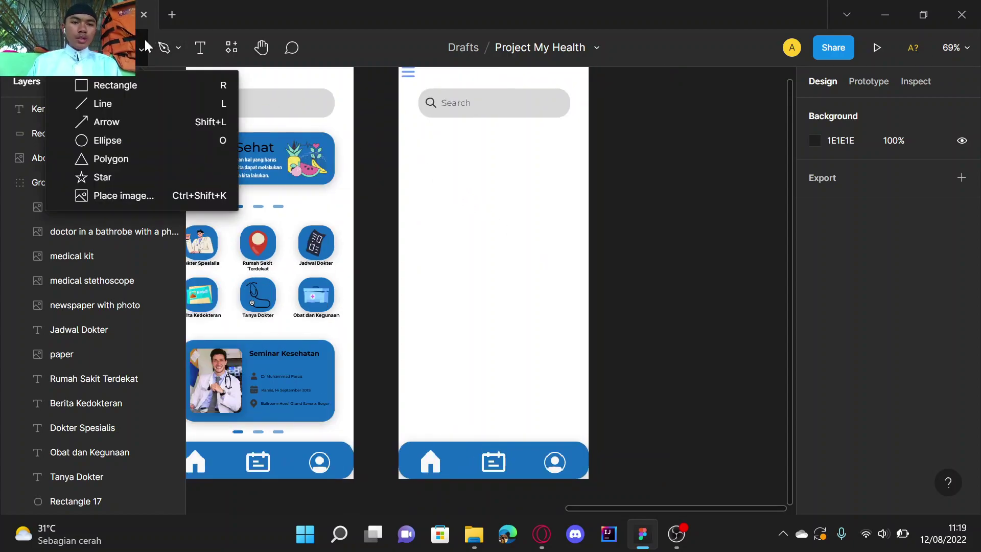
pyautogui.click(154, 85)
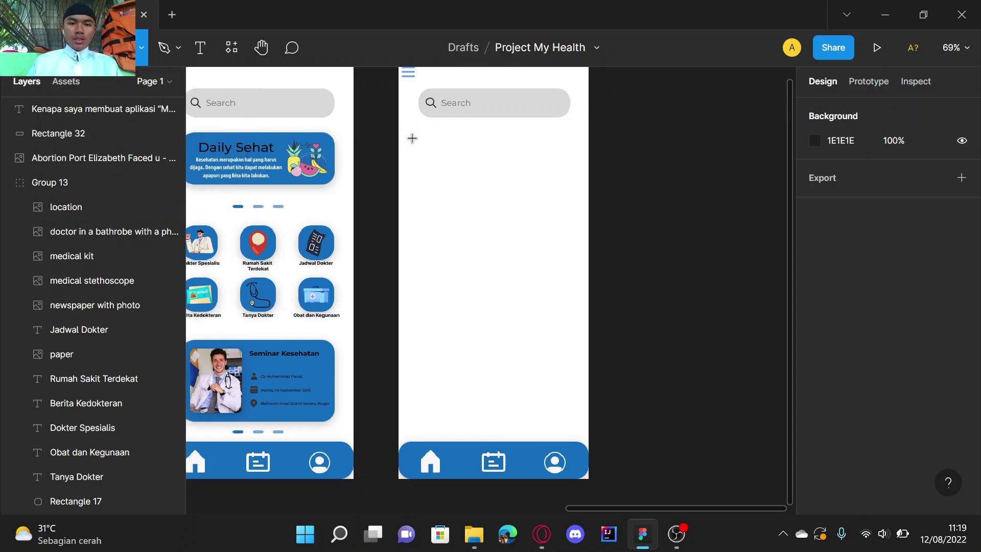
pyautogui.moveTo(410, 138); pyautogui.dragTo(578, 196)
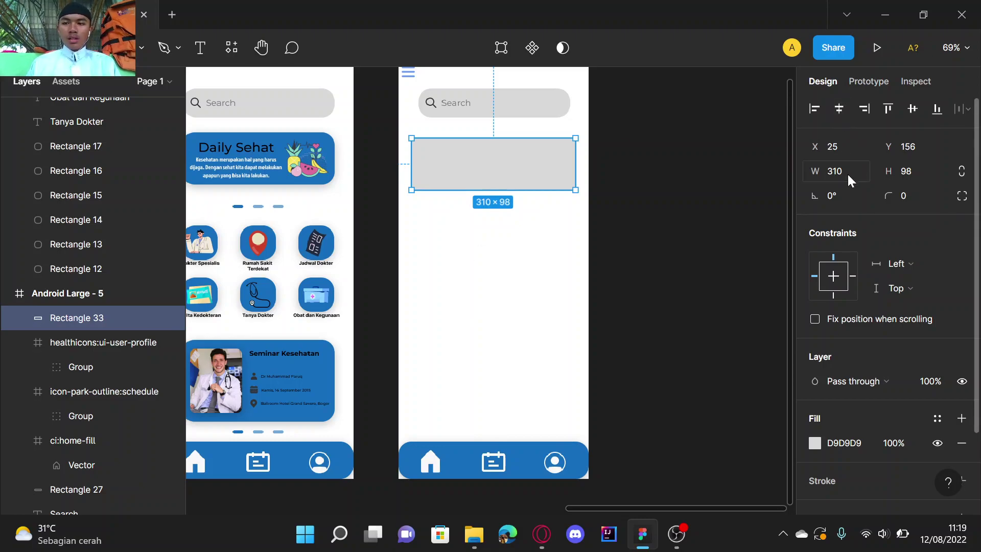
pyautogui.click(906, 197)
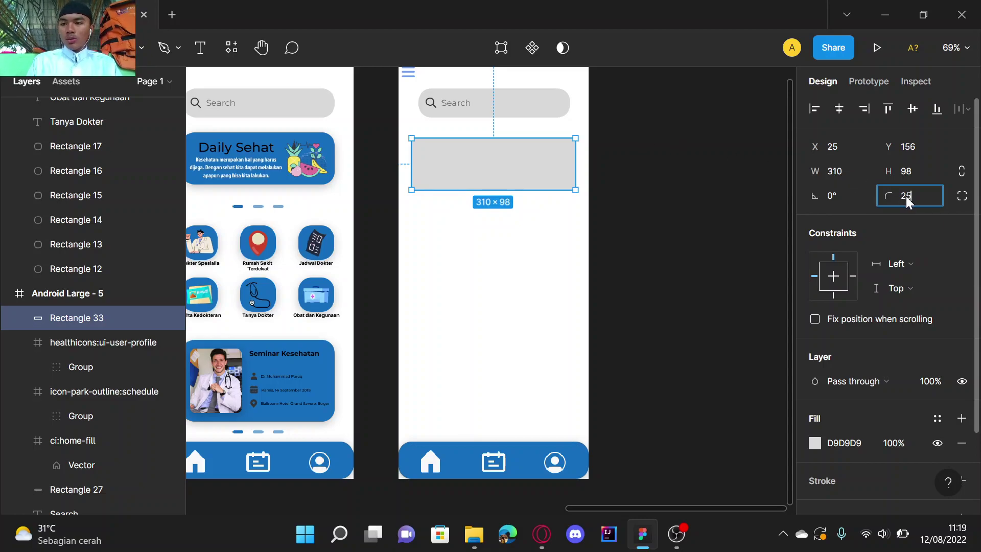
pyautogui.press('Return')
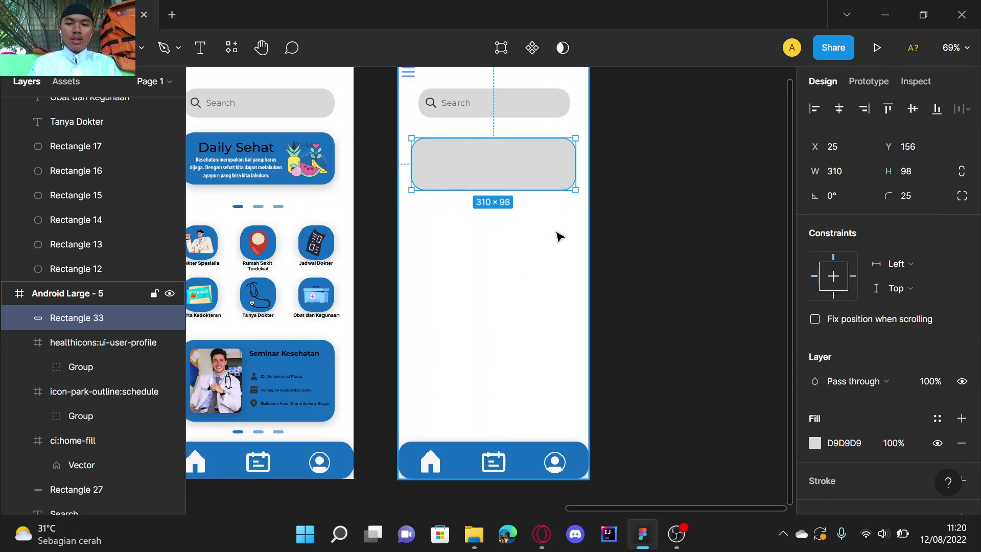
# Step: Duplicate the rounded rectangle three times down the Android Large - 5 frame, with the copies about 129 px apart
pyautogui.hotkey('ctrl', 'd')
pyautogui.moveTo(545, 187); pyautogui.dragTo(544, 254)
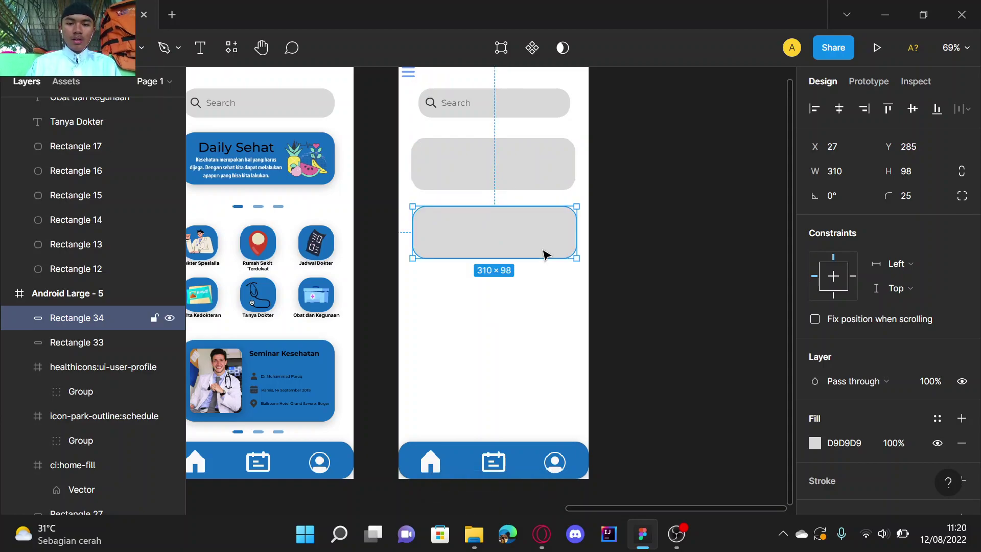
pyautogui.hotkey('ctrl', 'd')
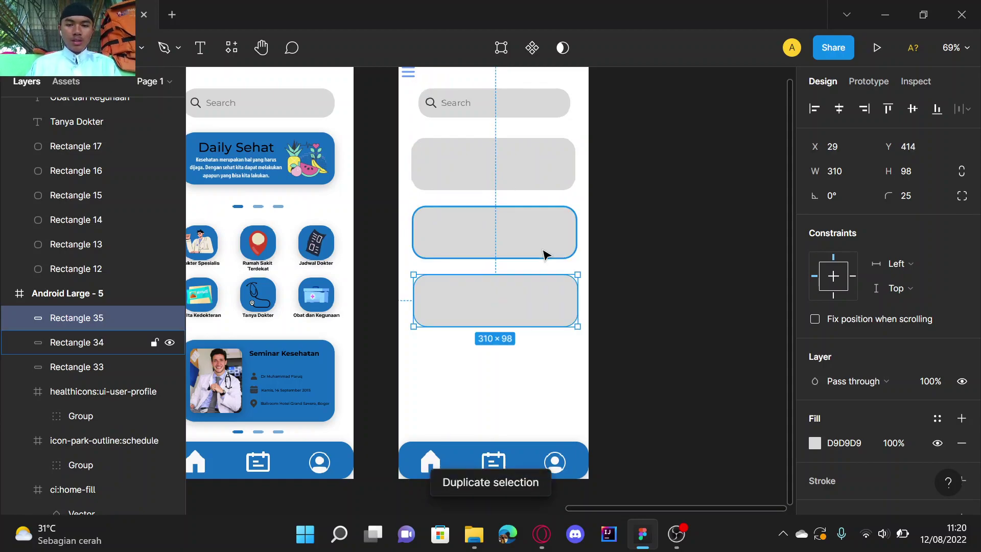
pyautogui.hotkey('ctrl', 'd')
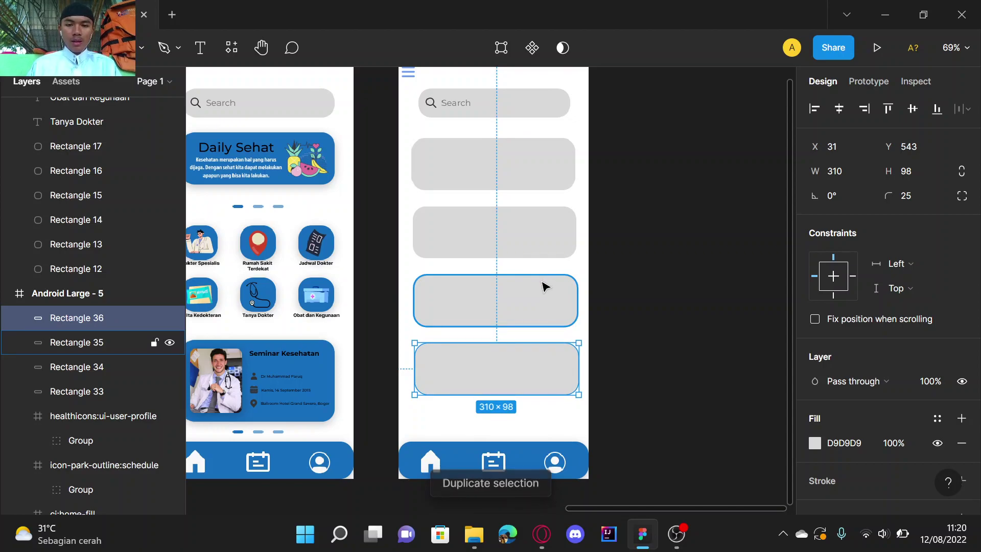
# Step: Align the three copied rectangles at X 25 and spread them evenly to about Y 302, 448 and 596
pyautogui.moveTo(543, 234); pyautogui.dragTo(543, 246)
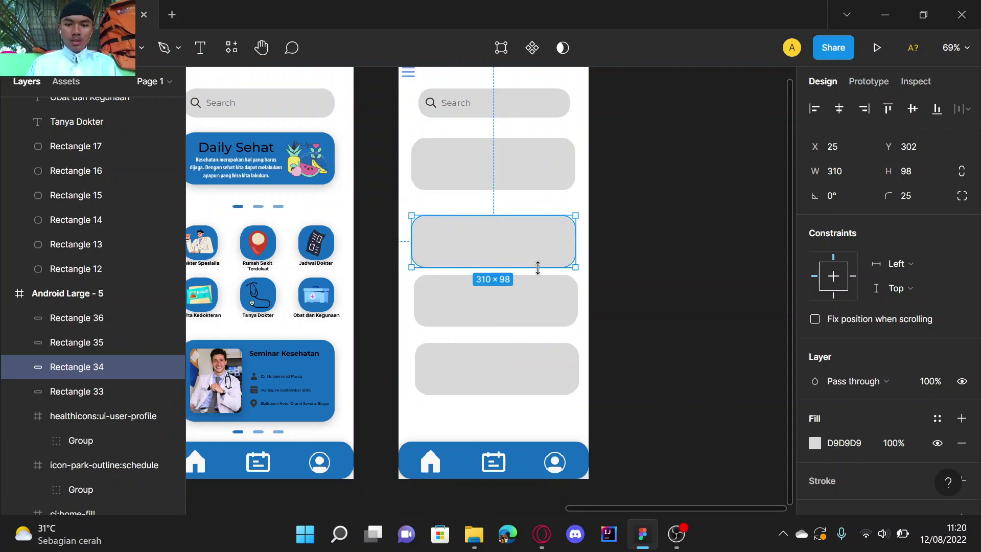
pyautogui.moveTo(549, 290); pyautogui.dragTo(543, 305)
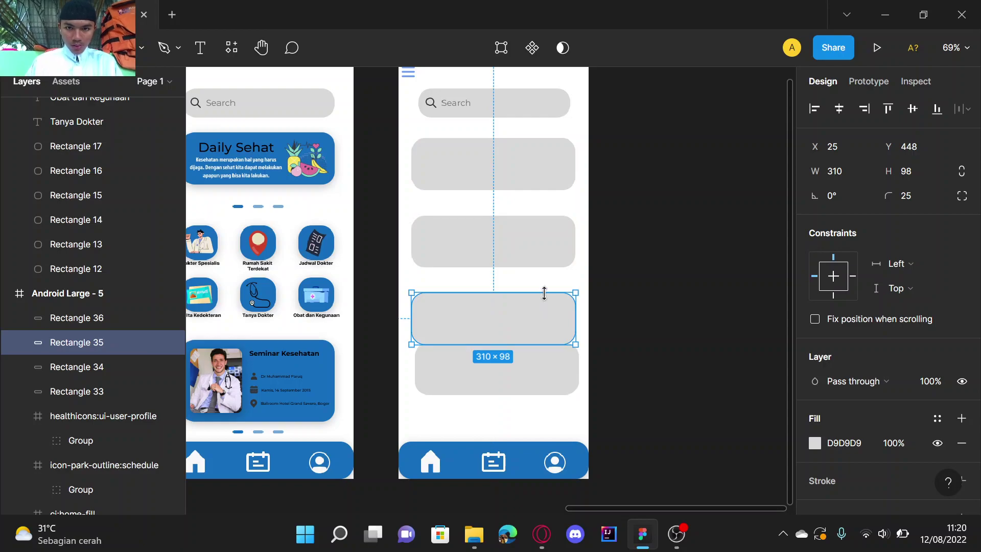
pyautogui.click(552, 369)
pyautogui.moveTo(552, 369)
pyautogui.mouseDown()
pyautogui.moveTo(554, 403)
pyautogui.moveTo(551, 380)
pyautogui.moveTo(550, 388)
pyautogui.mouseUp()
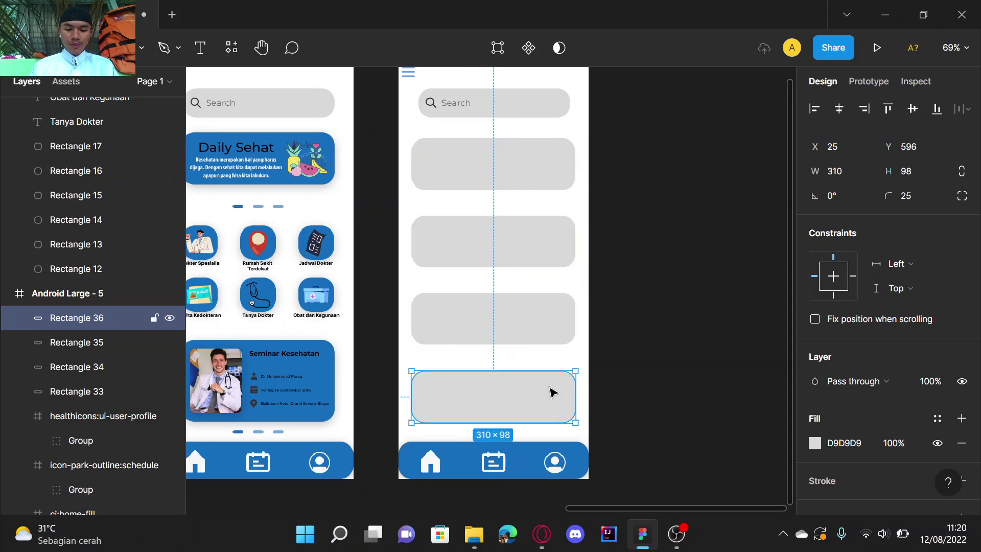
pyautogui.click(658, 351)
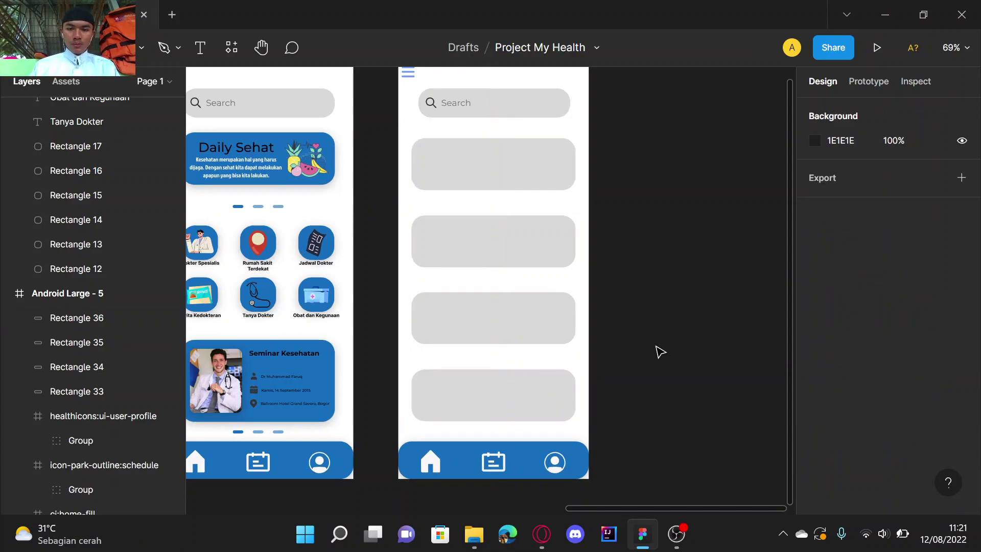
# Step: Open the Iconify plugin from the uppermost gray card and choose the bi:heart-pulse-fill icon among the heart icons
pyautogui.scroll(2, 606, 236)
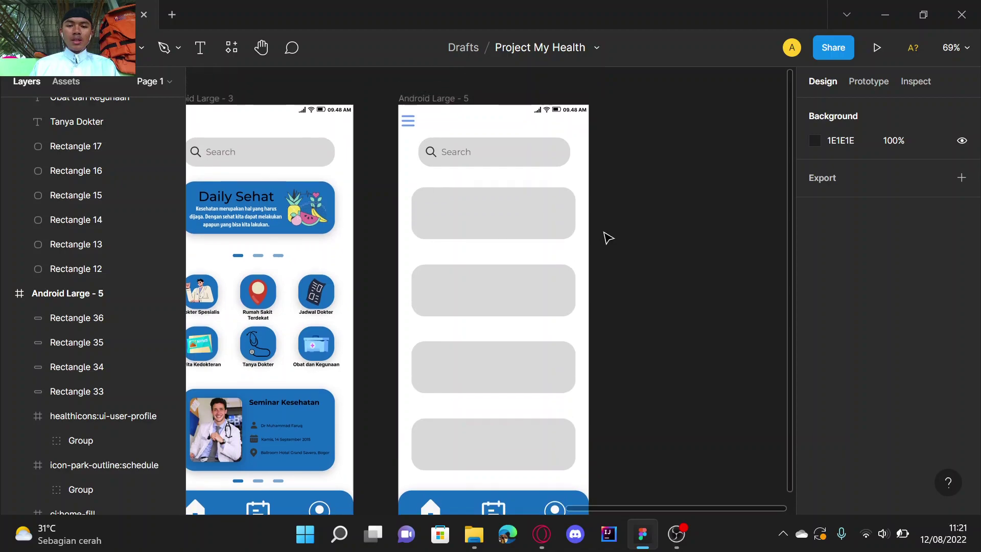
pyautogui.scroll(-1, 608, 239)
pyautogui.scroll(1, 608, 238)
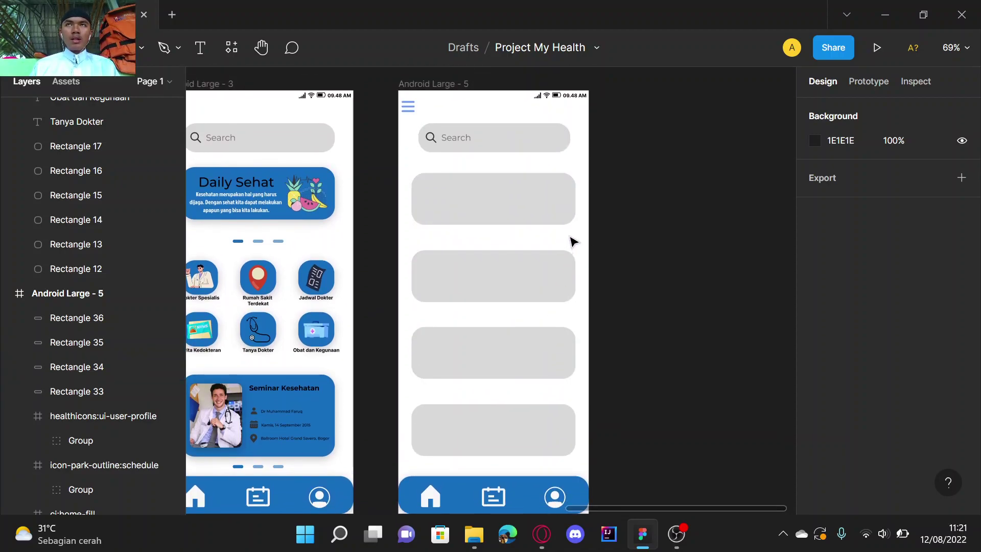
pyautogui.rightClick(546, 210)
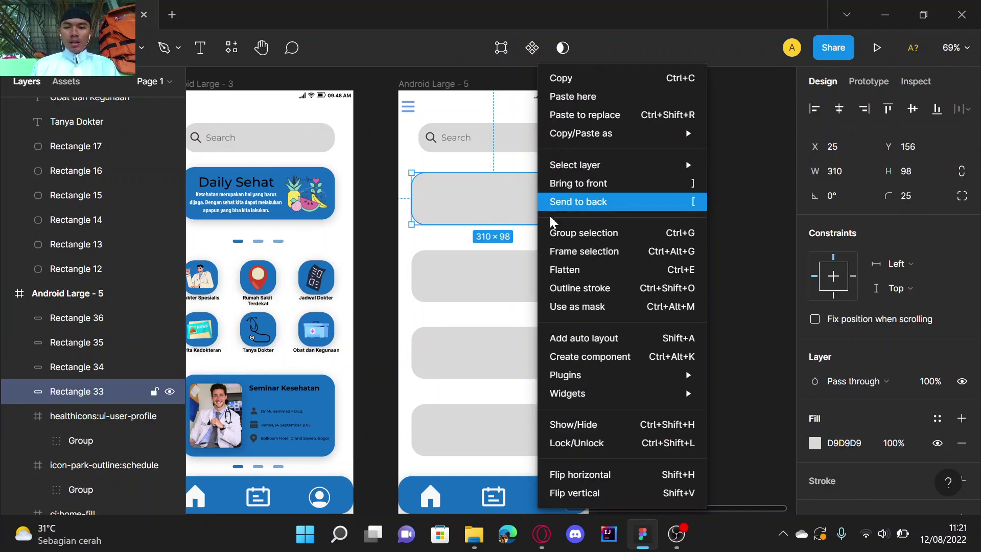
pyautogui.moveTo(664, 375)
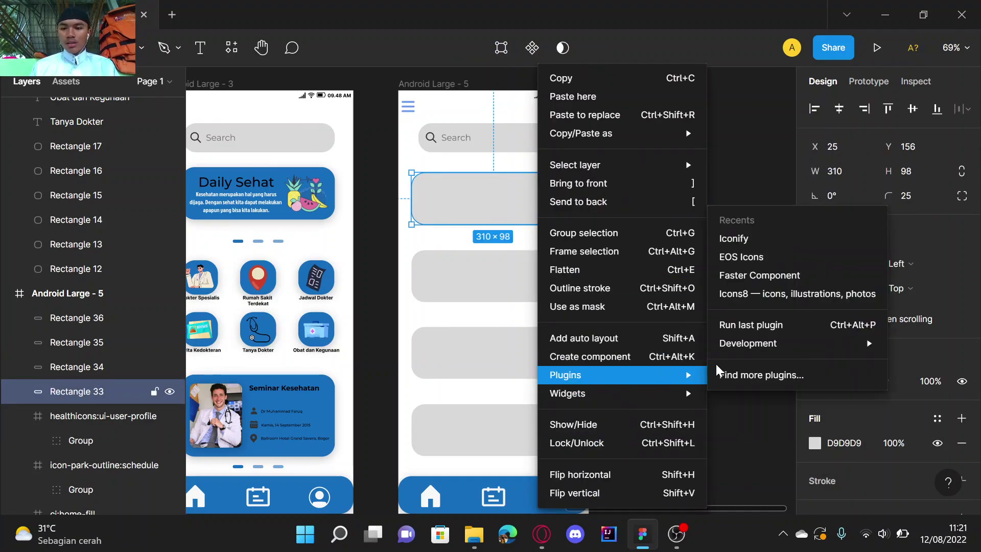
pyautogui.click(735, 239)
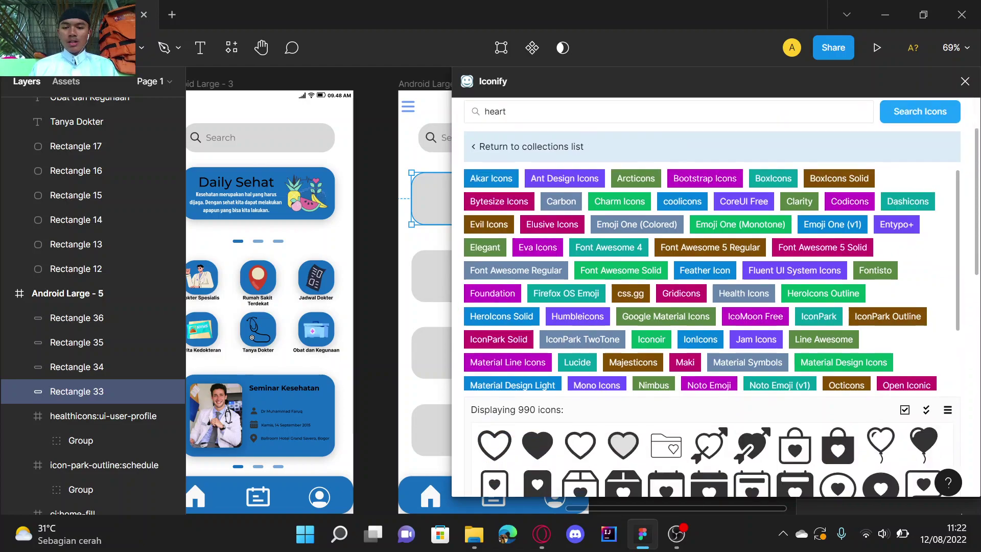
pyautogui.scroll(-5, 588, 205)
pyautogui.scroll(-5, 559, 459)
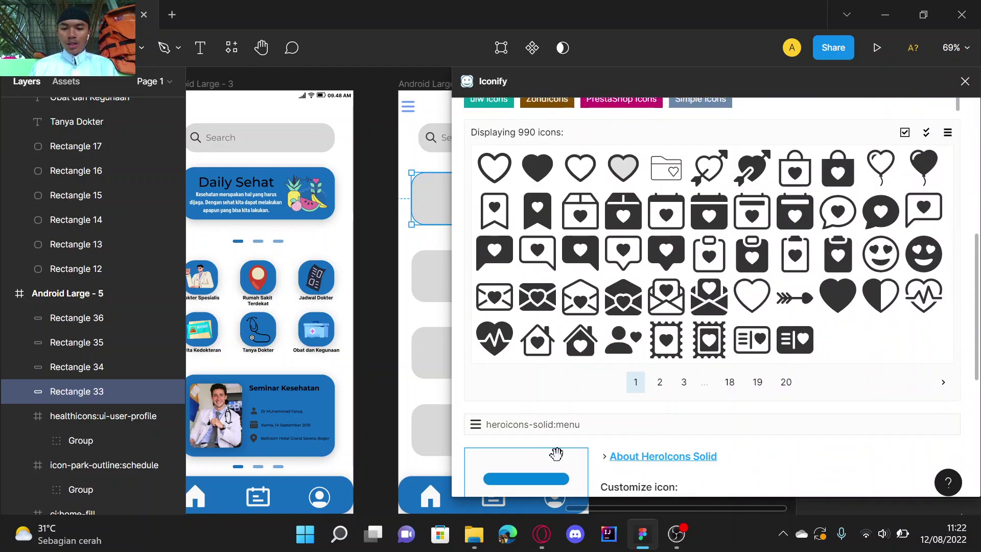
pyautogui.click(493, 335)
pyautogui.scroll(-1, 507, 329)
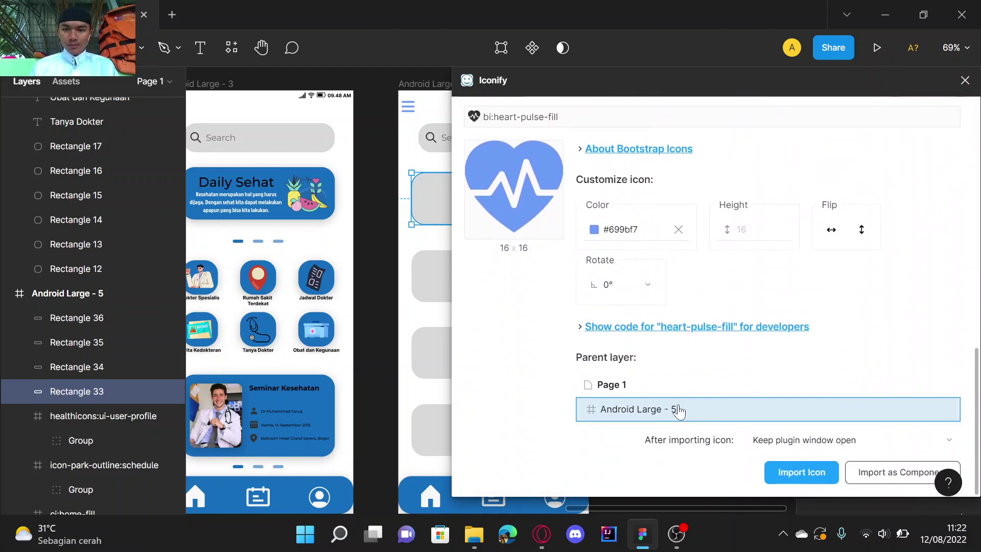
# Step: Set the heart-pulse icon's color to #f8f8f8, import it into Android Large - 5 and close the plugin
pyautogui.click(615, 215)
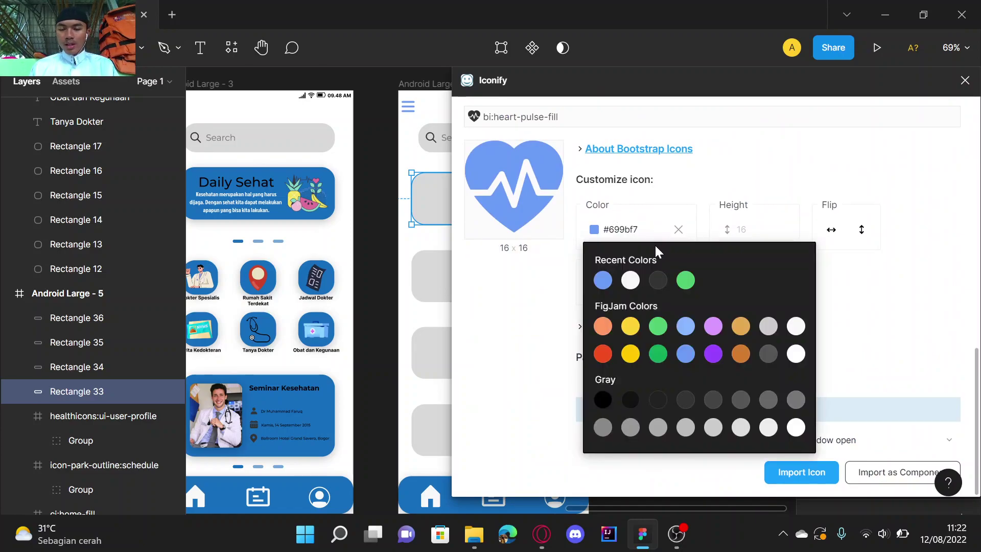
pyautogui.click(630, 281)
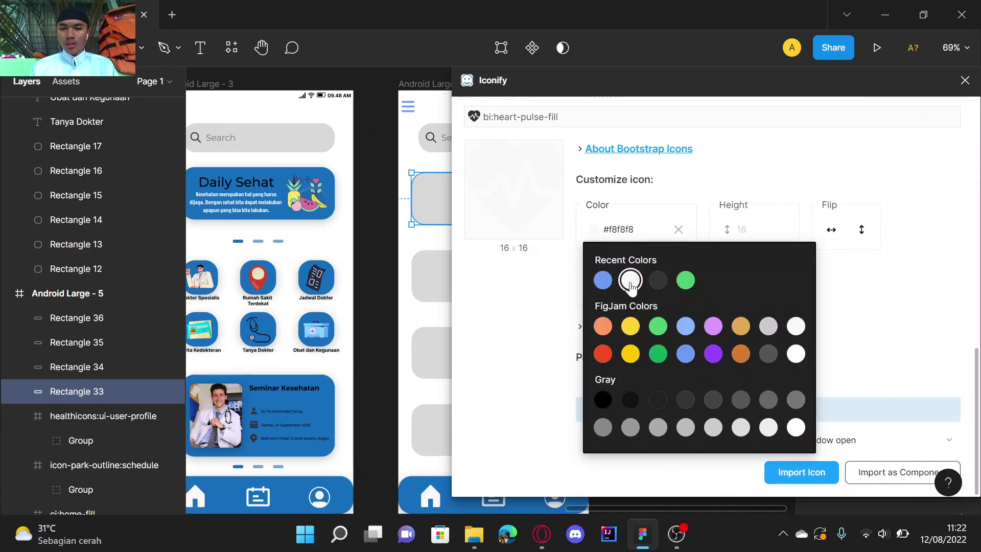
pyautogui.click(794, 471)
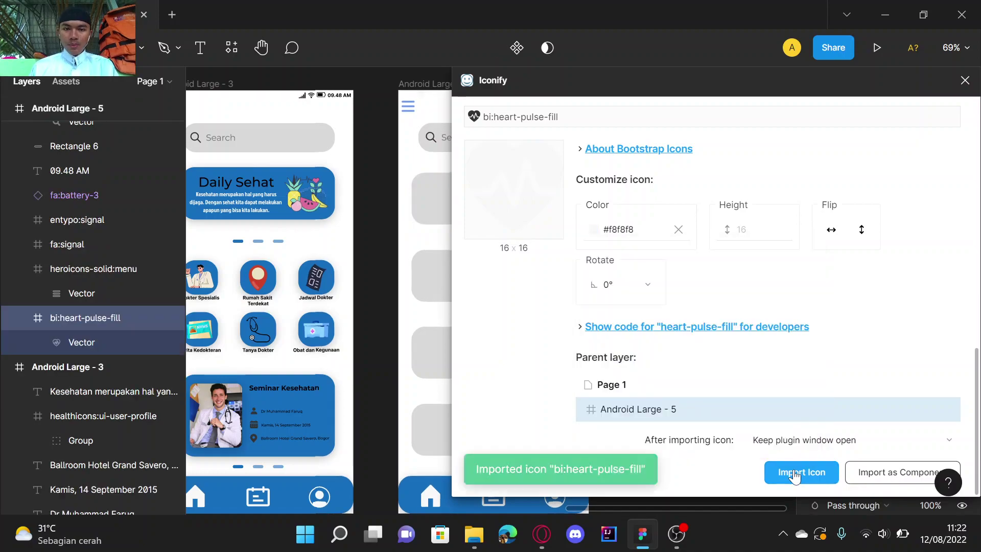
pyautogui.click(964, 81)
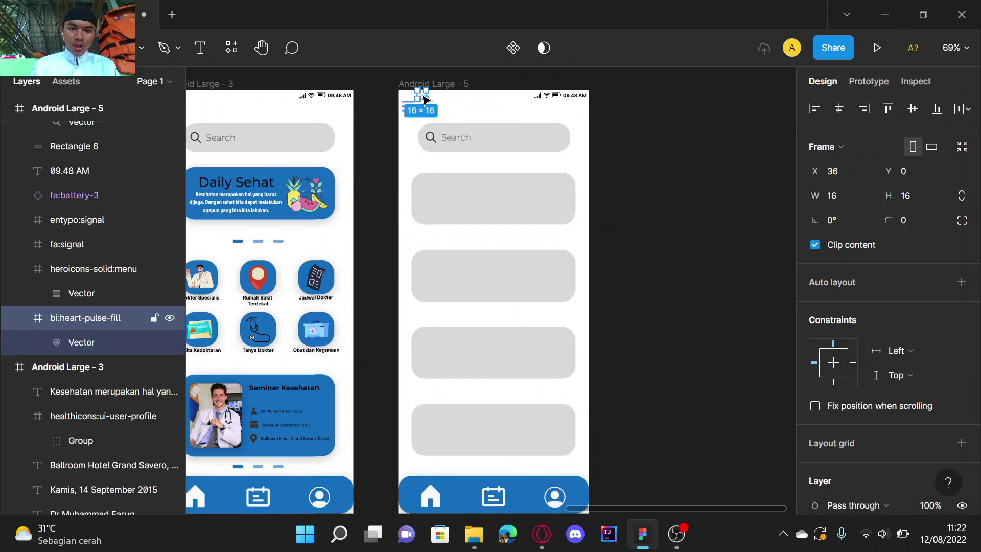
# Step: Move the heart-pulse icon onto the uppermost gray card and bring it to the front of the Android Large - 5 layer order
pyautogui.moveTo(422, 97); pyautogui.dragTo(427, 203)
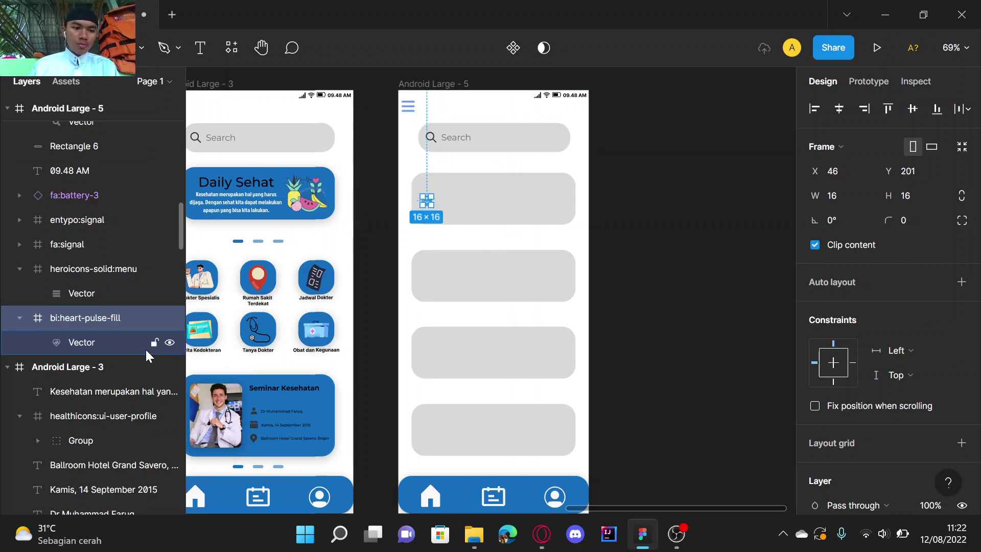
pyautogui.scroll(3, 148, 356)
pyautogui.scroll(2, 148, 356)
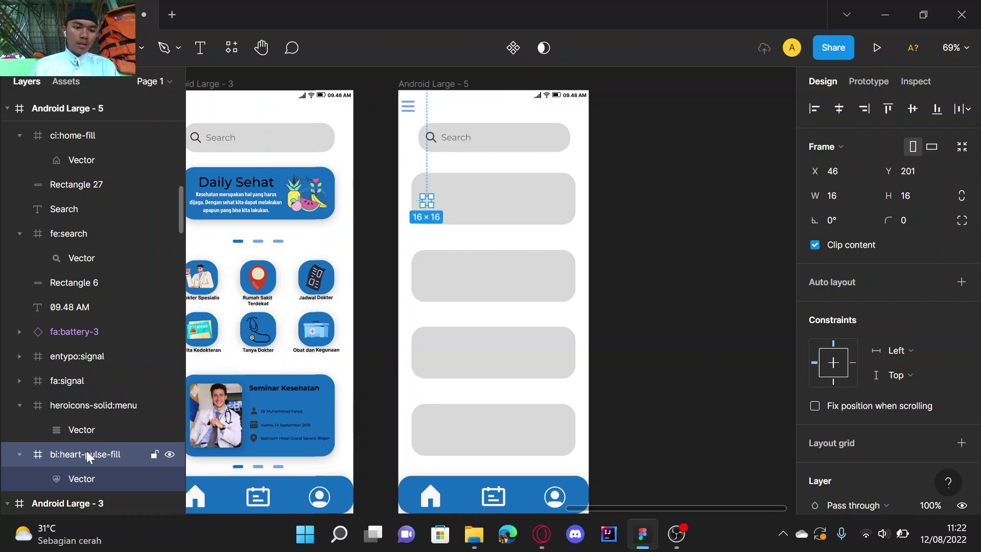
pyautogui.moveTo(89, 455); pyautogui.dragTo(108, 168)
pyautogui.scroll(5, 109, 197)
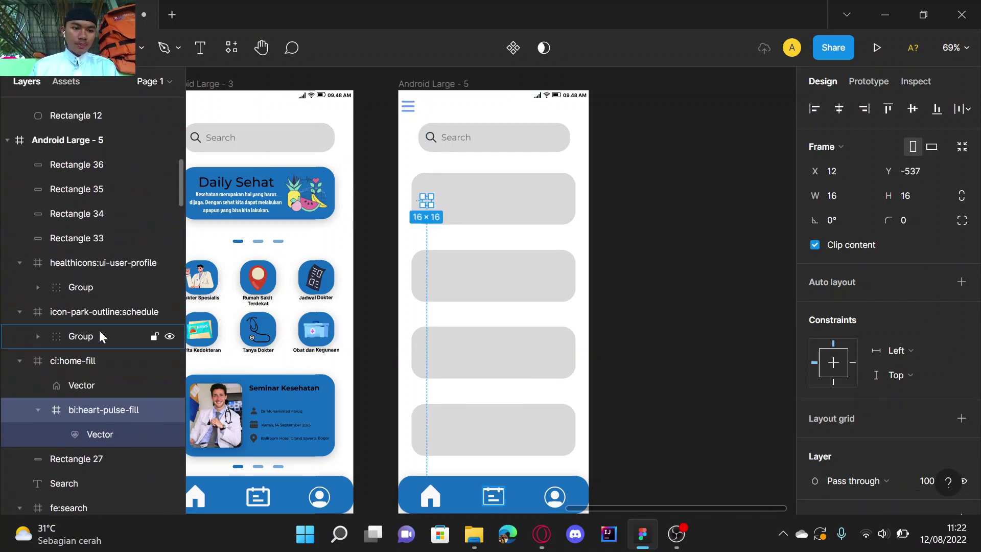
pyautogui.moveTo(105, 437); pyautogui.dragTo(105, 174)
pyautogui.scroll(6, 380, 193)
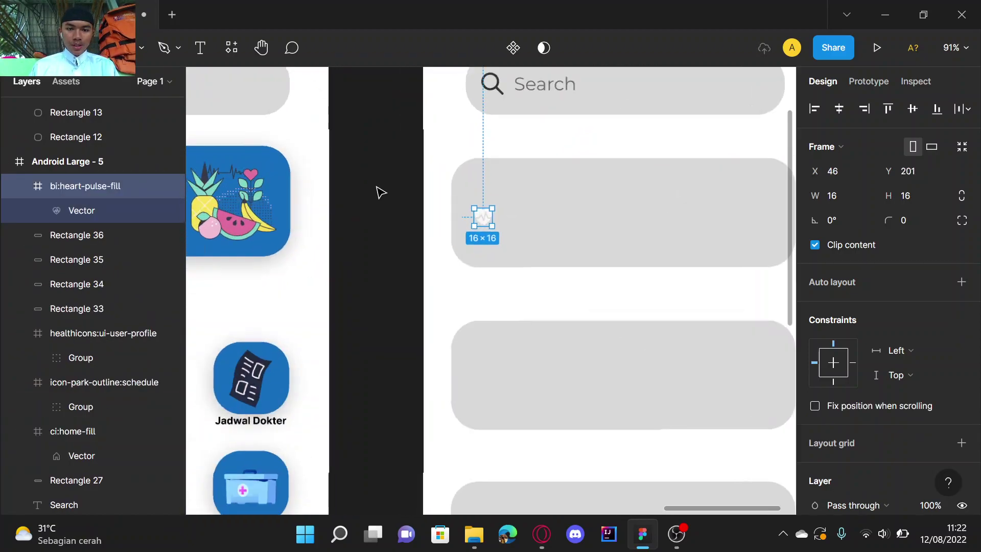
# Step: Enlarge the heart-pulse icon proportionally to about 49 × 49 on the uppermost card
pyautogui.hscroll(2, 380, 193)
pyautogui.scroll(2, 376, 190)
pyautogui.scroll(3, 376, 190)
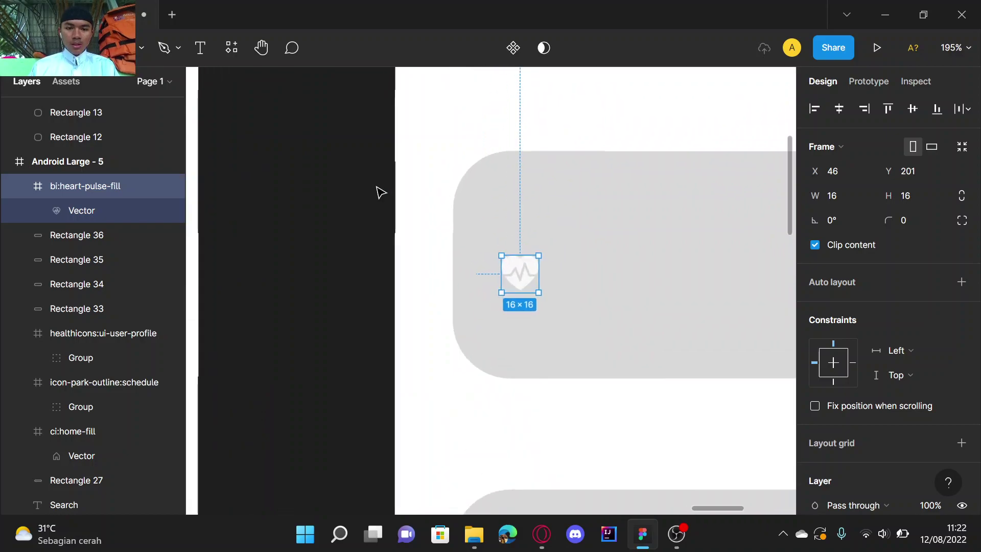
pyautogui.hscroll(2, 335, 269)
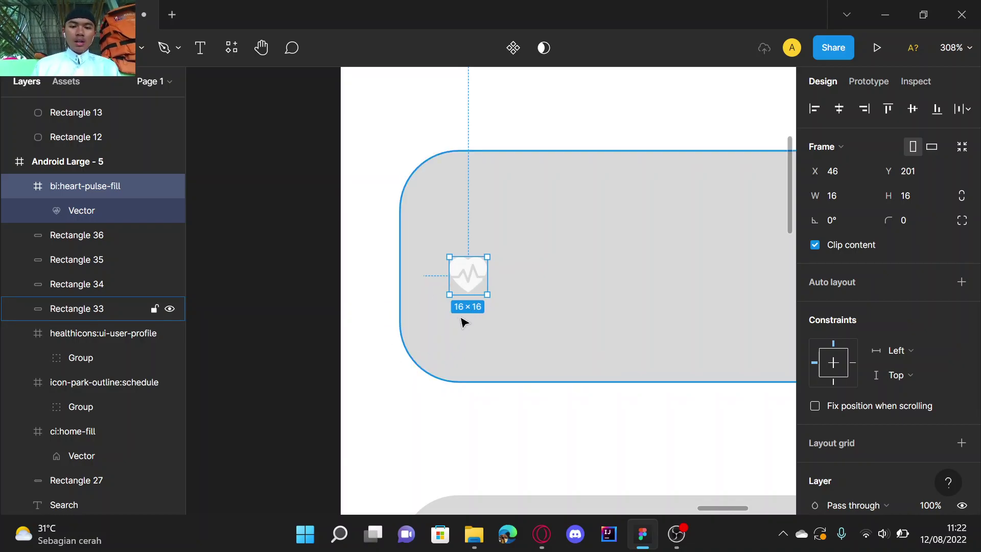
pyautogui.moveTo(485, 256); pyautogui.dragTo(566, 180)
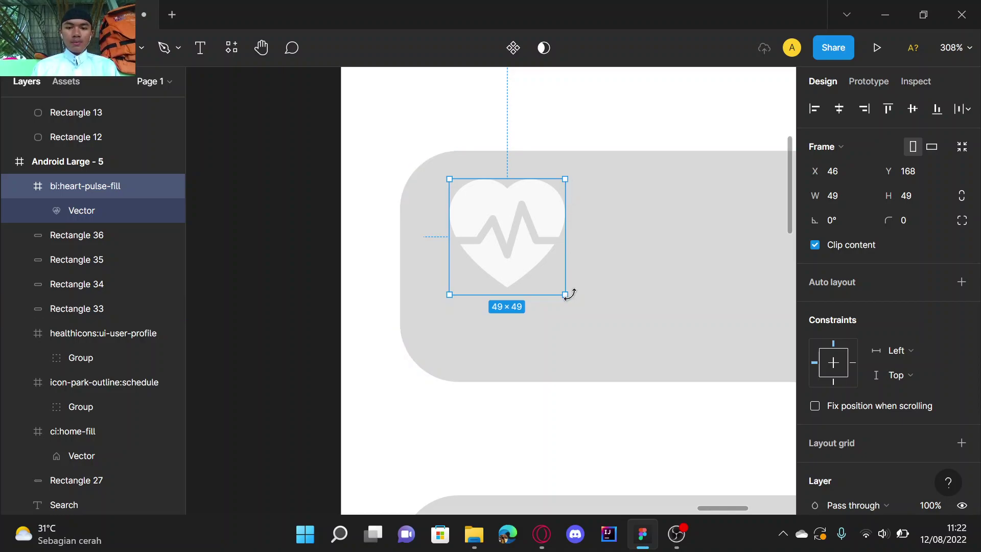
pyautogui.moveTo(565, 293); pyautogui.dragTo(578, 357)
pyautogui.hotkey('ctrl', 'z')
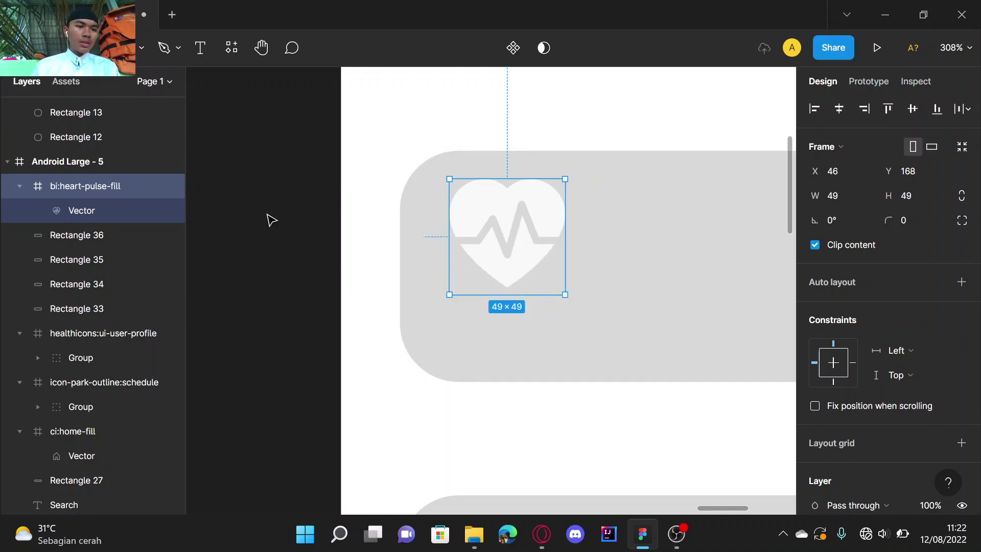
# Step: Enlarge the heart-pulse icon to about 80 × 80 and place it inside the card's left end at about X 36, Y 170
pyautogui.moveTo(565, 294); pyautogui.dragTo(635, 362)
pyautogui.moveTo(558, 307); pyautogui.dragTo(554, 312)
pyautogui.hscroll(3, 558, 311)
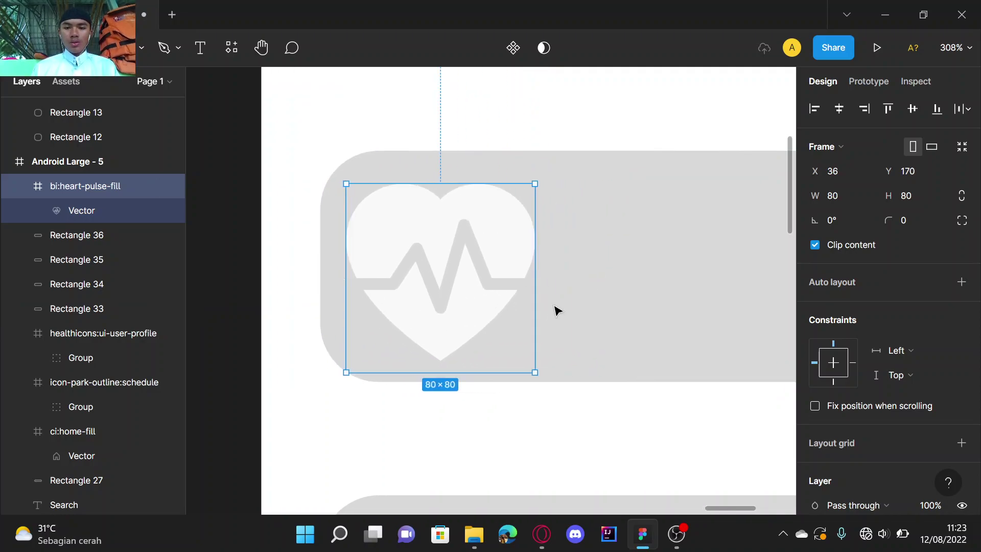
pyautogui.scroll(-5, 557, 311)
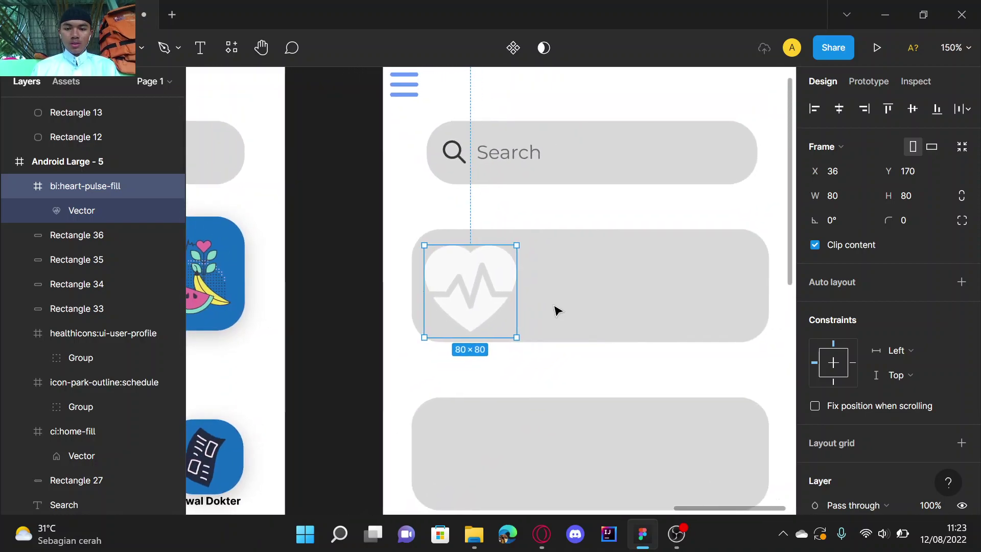
pyautogui.moveTo(475, 291); pyautogui.dragTo(475, 287)
pyautogui.click(360, 285)
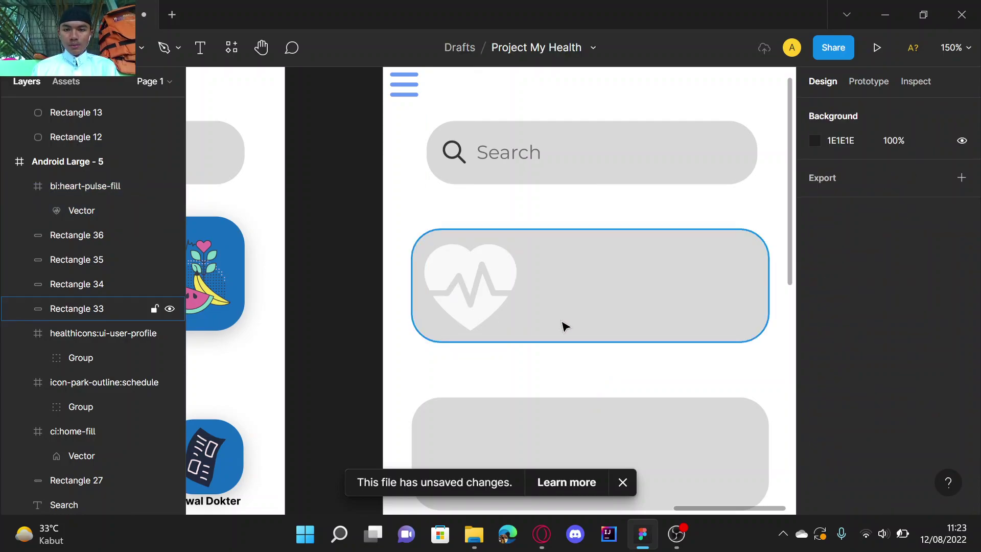
# Step: Add the text "Dokter Spesialis" on the uppermost card to the right of the heart icon
pyautogui.hscroll(3, 564, 326)
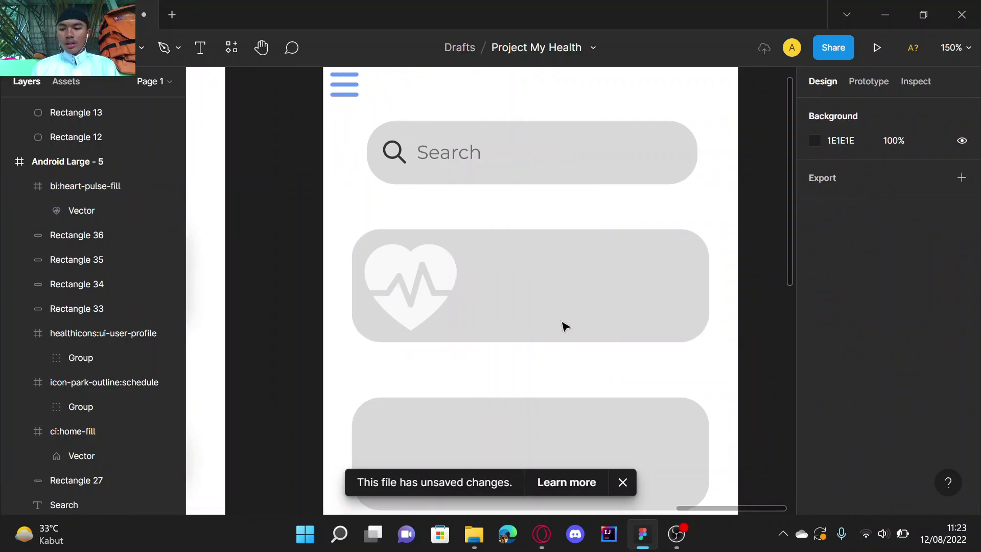
pyautogui.moveTo(900, 537)
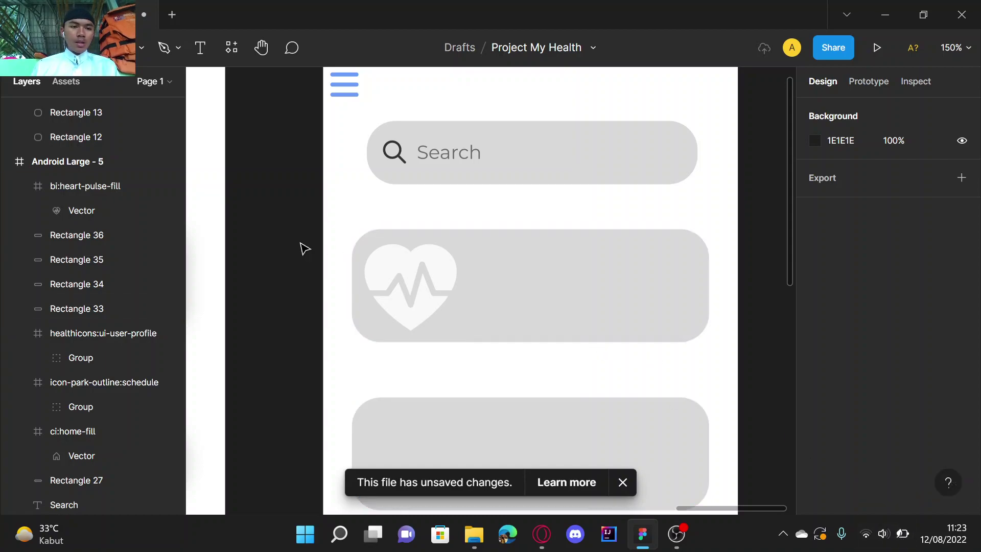
pyautogui.click(205, 43)
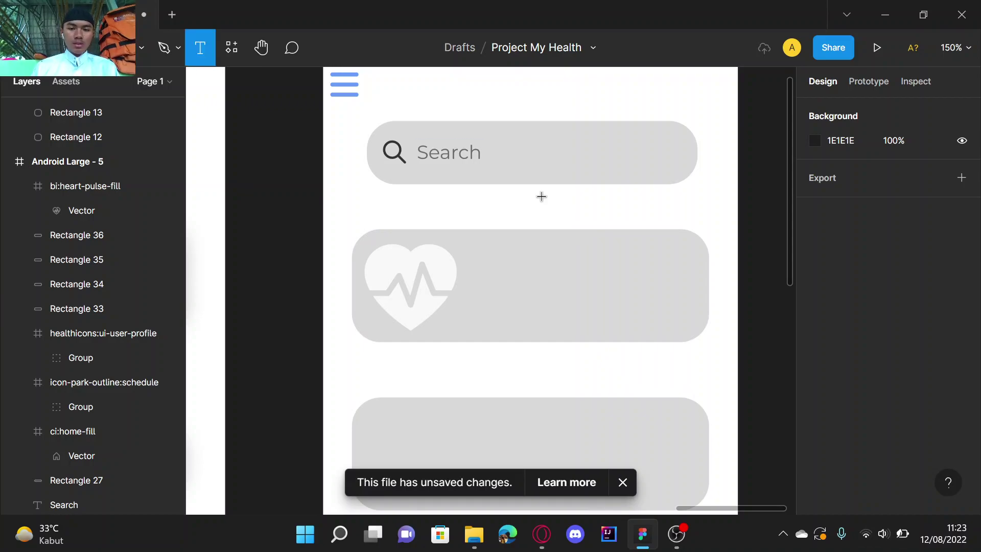
pyautogui.click(556, 256)
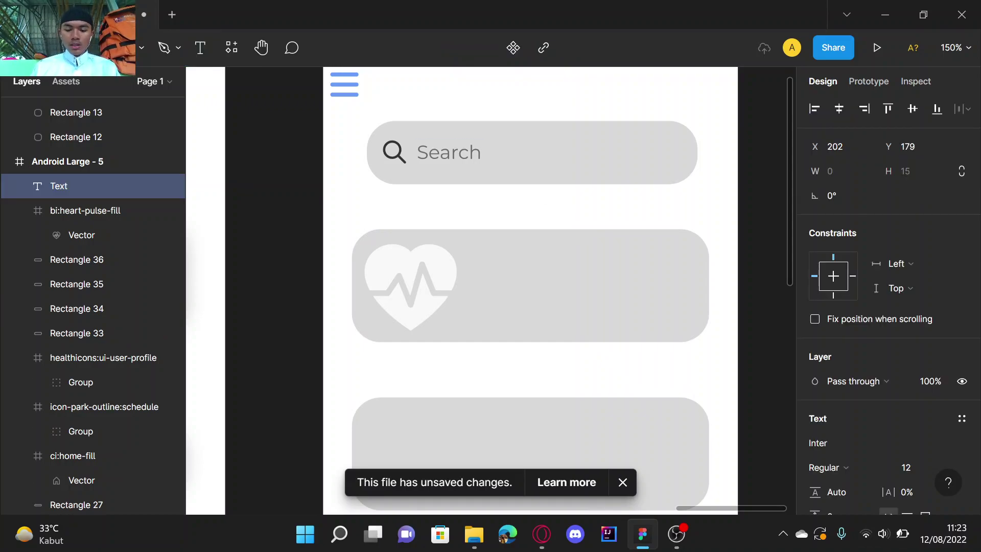
pyautogui.press('capslock')
pyautogui.write('D')
pyautogui.press('capslock')
pyautogui.write('okter')
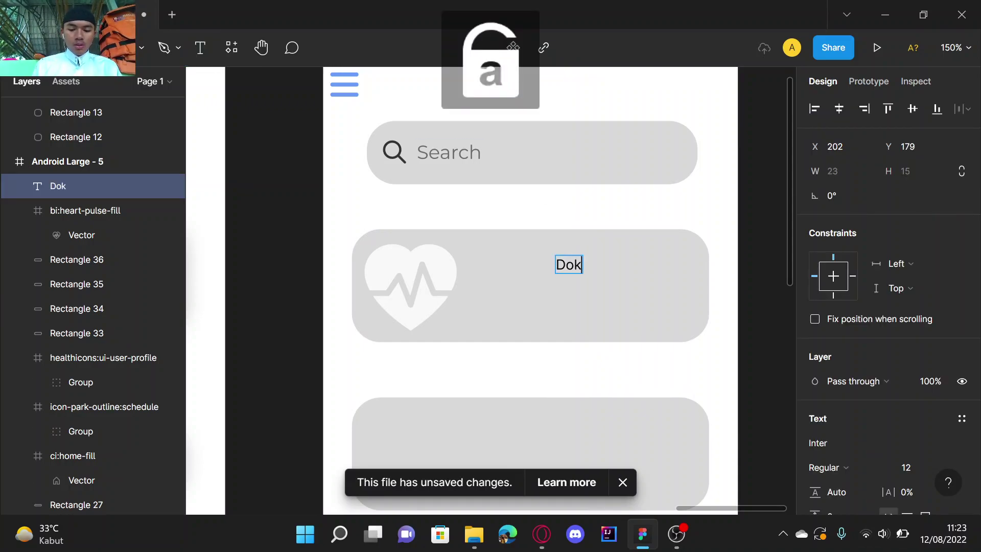
pyautogui.press('capslock')
pyautogui.write('S')
pyautogui.press('capslock')
pyautogui.write('pesialis')
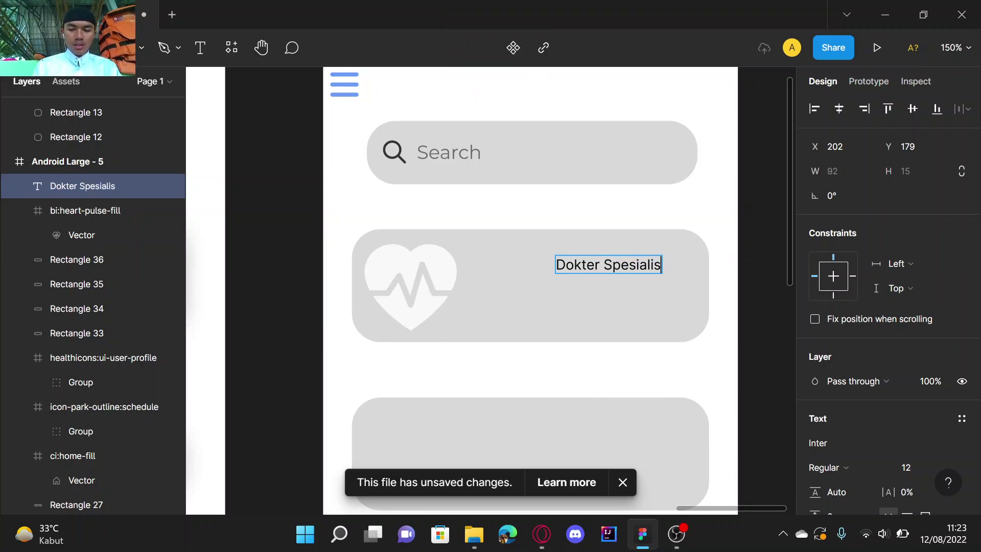
# Step: Add a second line reading "Jantung" to the Dokter Spesialis label
pyautogui.press('Return')
pyautogui.press('capslock')
pyautogui.write('J')
pyautogui.press('capslock')
pyautogui.write('antung')
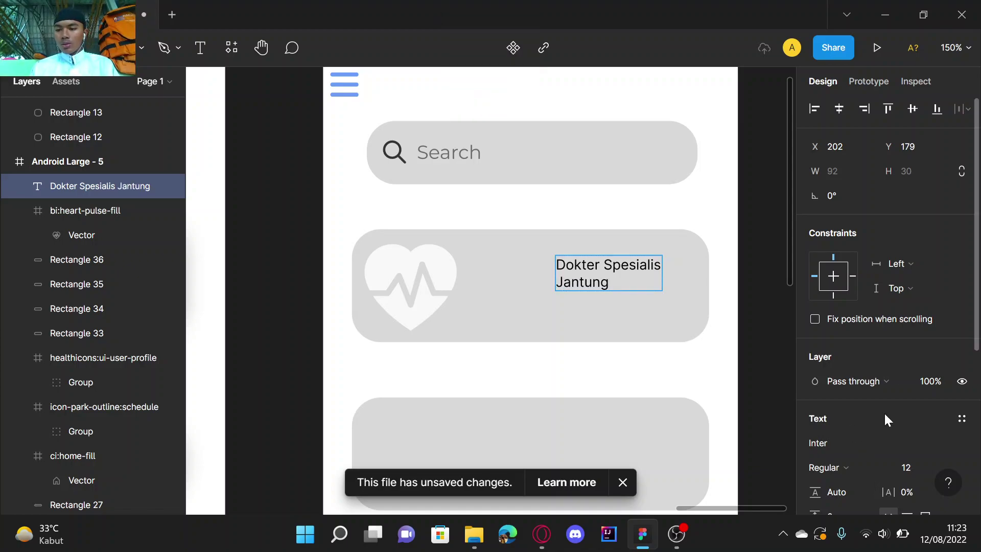
# Step: Center-align the two lines of the Dokter Spesialis Jantung label
pyautogui.scroll(-3, 884, 412)
pyautogui.scroll(-2, 883, 412)
pyautogui.scroll(5, 883, 411)
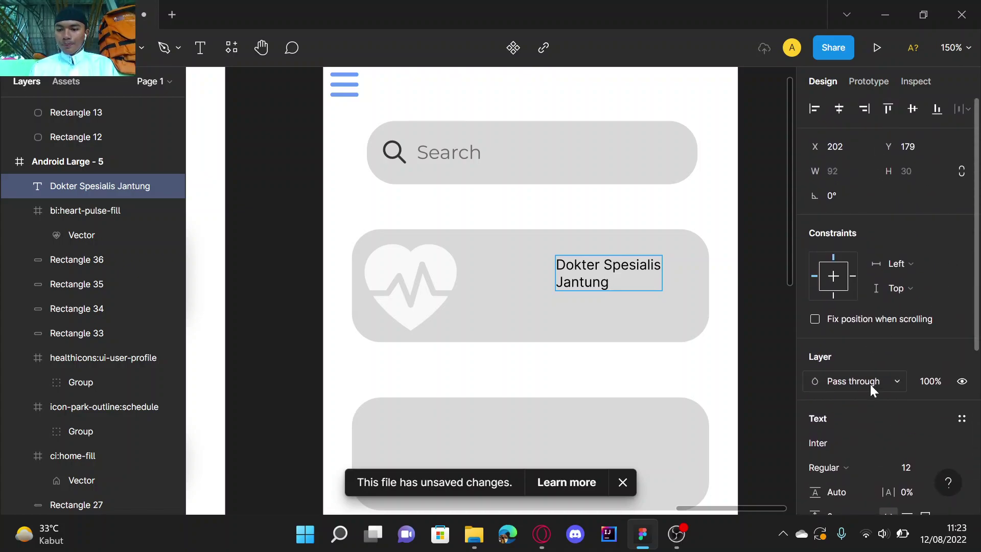
pyautogui.scroll(-3, 869, 384)
pyautogui.scroll(-2, 870, 382)
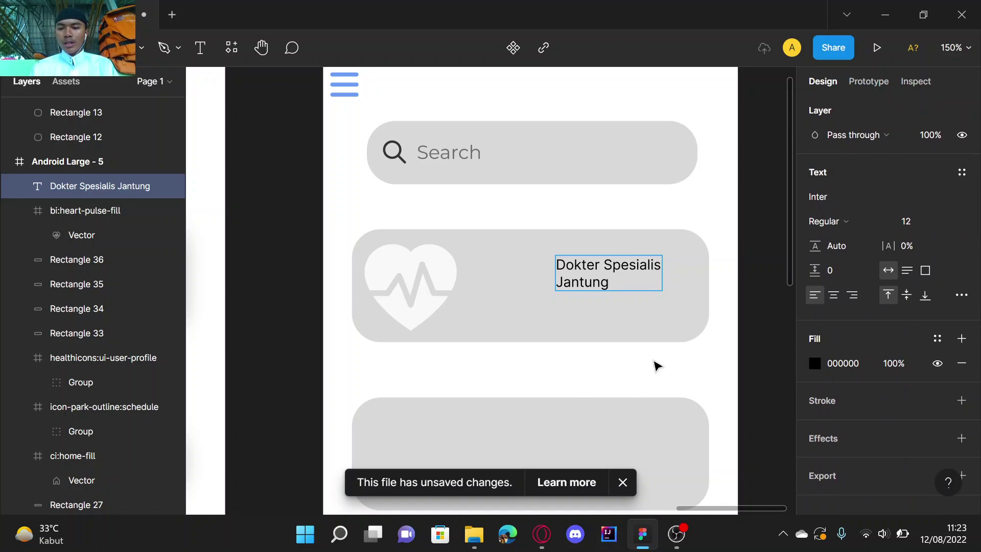
pyautogui.scroll(-1, 812, 364)
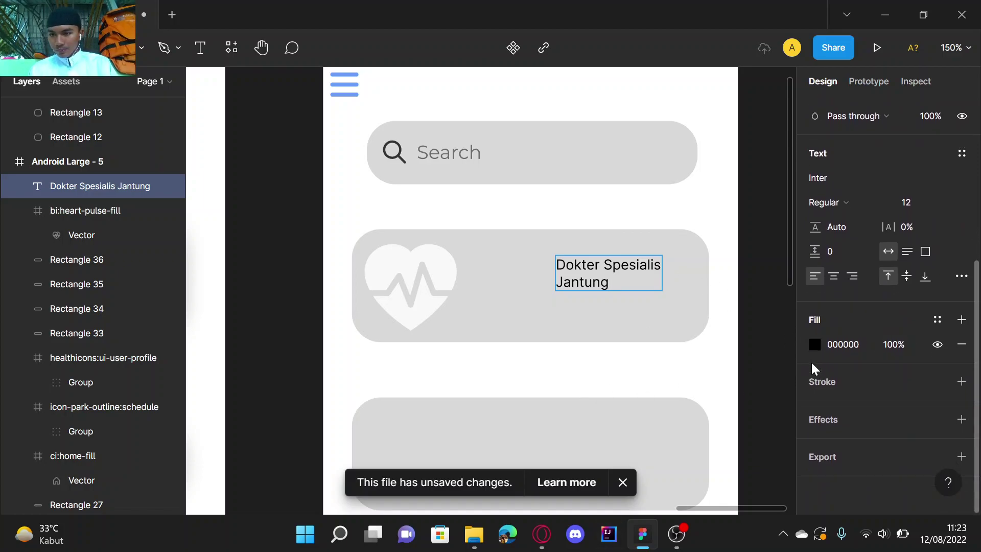
pyautogui.click(834, 280)
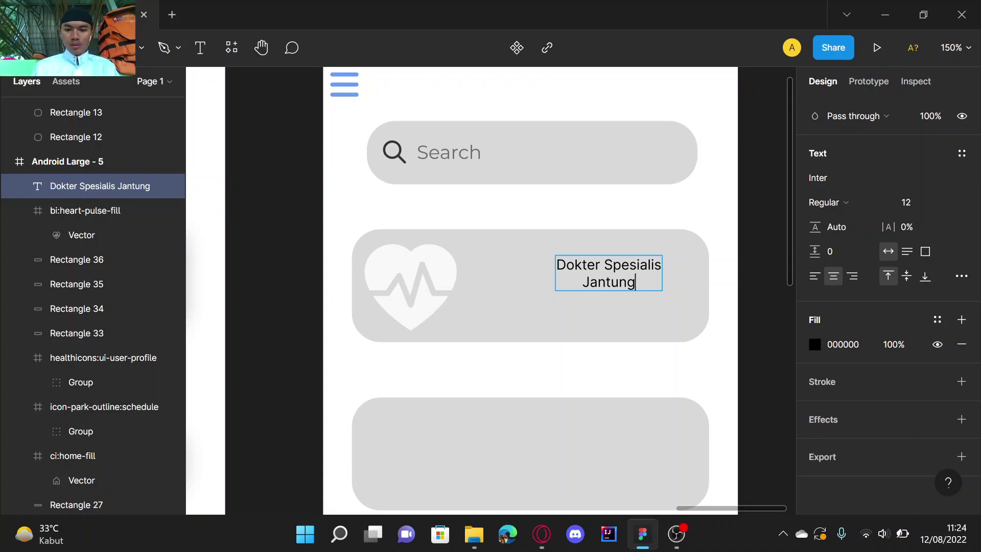
pyautogui.write('k')
pyautogui.press('BackSpace')
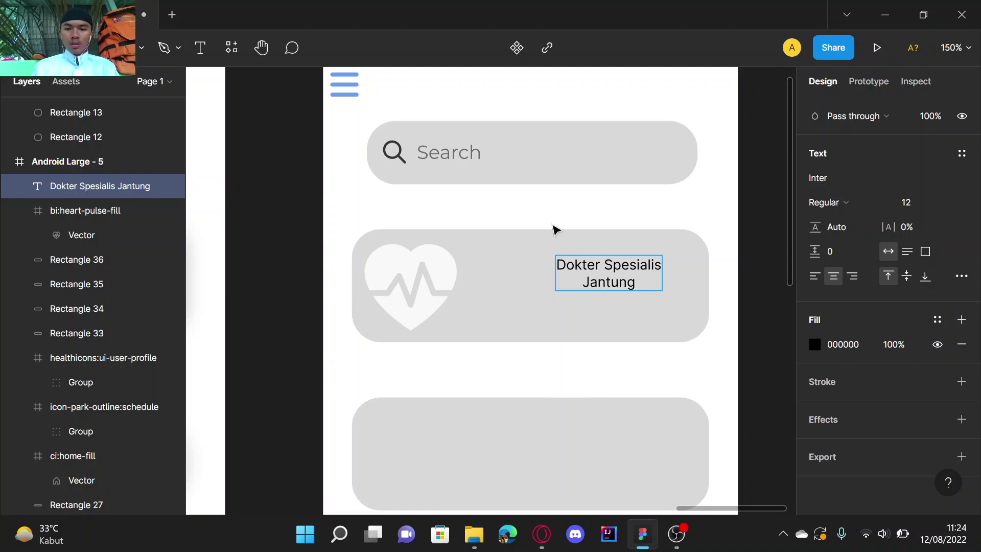
# Step: Scale the Dokter Spesialis Jantung label to about 165 × 52 and left-align its text in the space beside the heart icon
pyautogui.press('Escape')
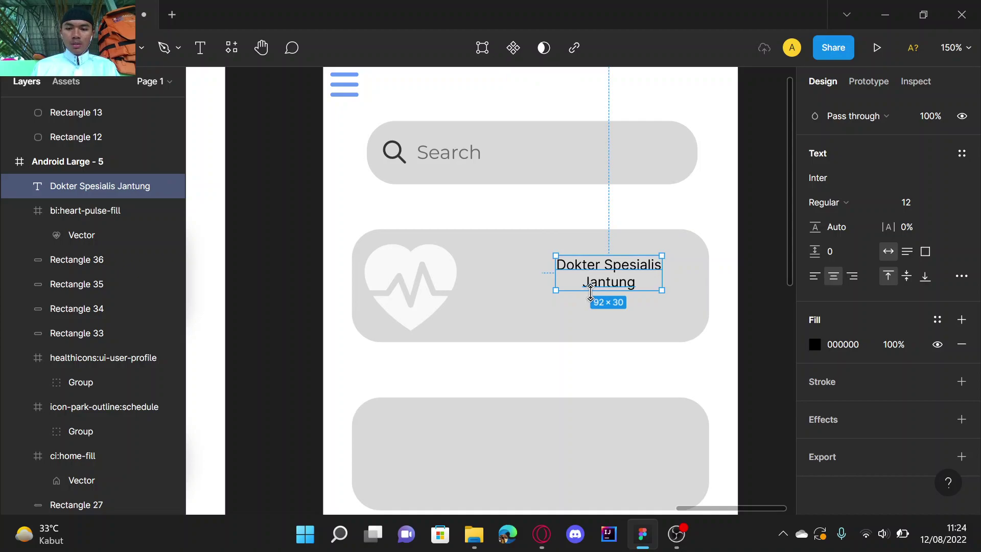
pyautogui.moveTo(554, 290); pyautogui.dragTo(590, 306)
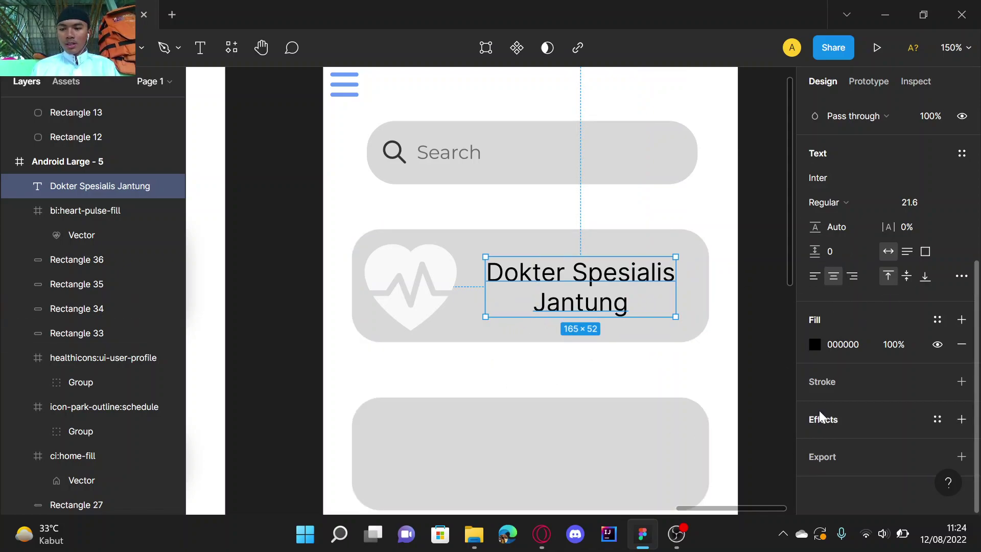
pyautogui.click(816, 277)
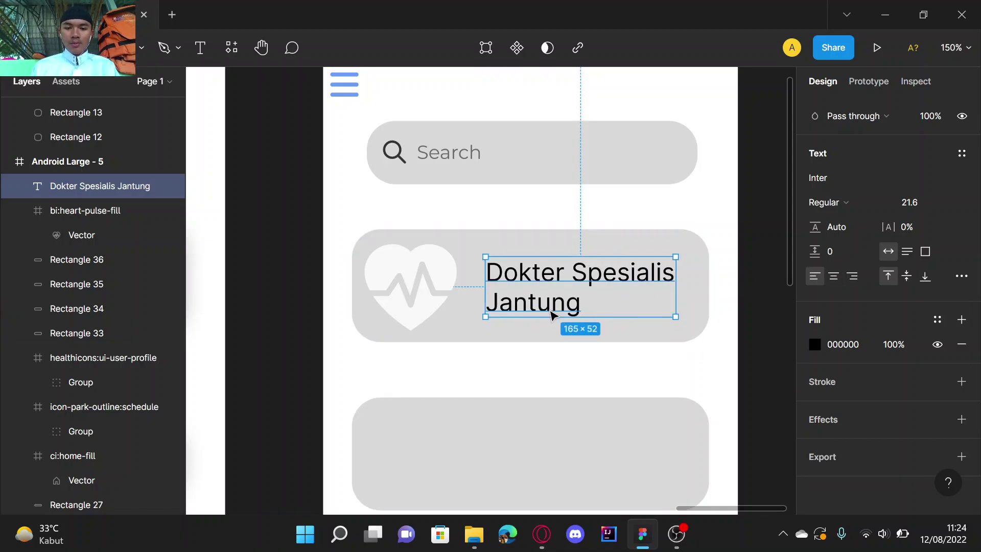
pyautogui.moveTo(551, 316)
pyautogui.mouseDown()
pyautogui.moveTo(558, 276)
pyautogui.moveTo(565, 305)
pyautogui.moveTo(549, 315)
pyautogui.moveTo(571, 308)
pyautogui.moveTo(561, 309)
pyautogui.mouseUp()
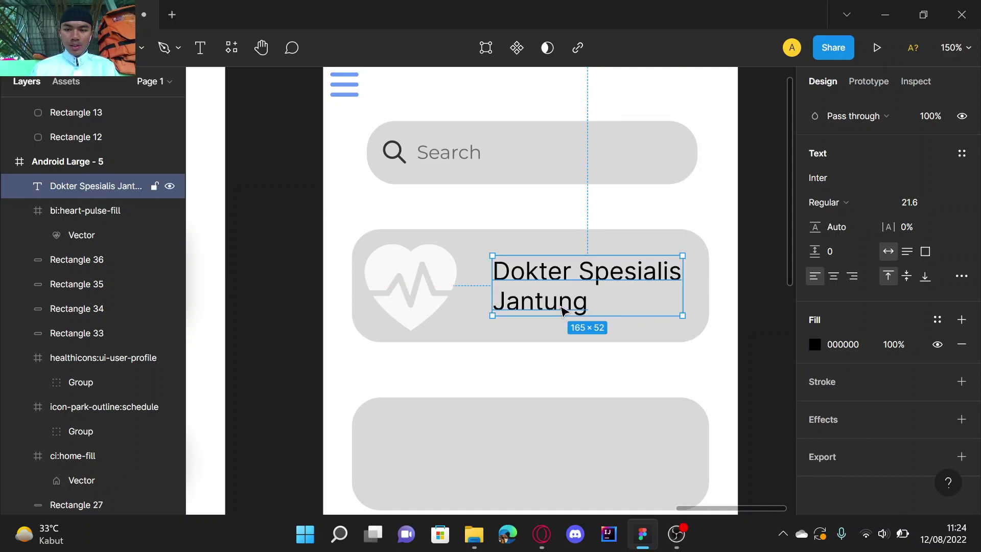
# Step: Nudge the heart-pulse icon slightly right and down to balance it between the card's left edge and the label
pyautogui.click(437, 278)
pyautogui.hotkey('shift', 'Right')
pyautogui.hotkey('shift', 'Right')
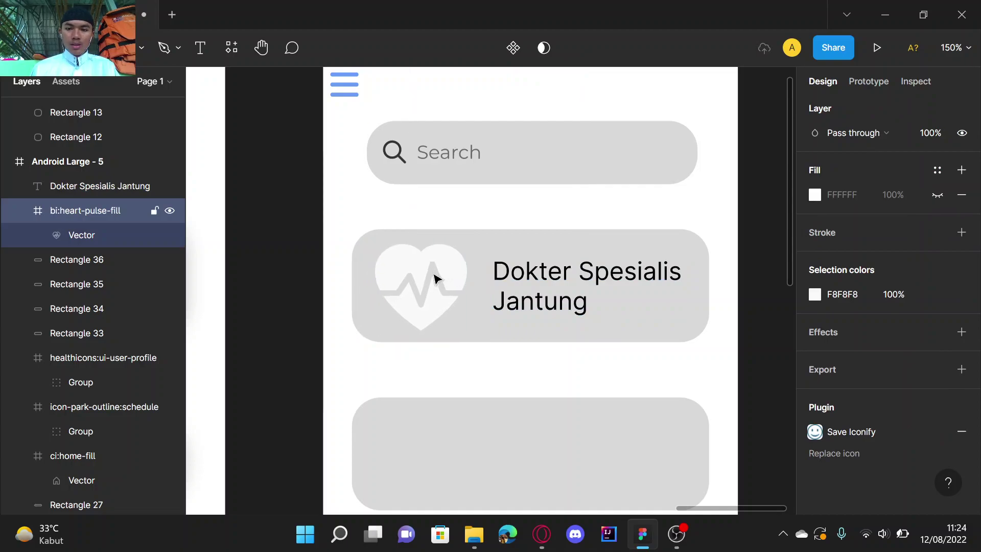
pyautogui.press('Left')
pyautogui.press('Left')
pyautogui.press('Left')
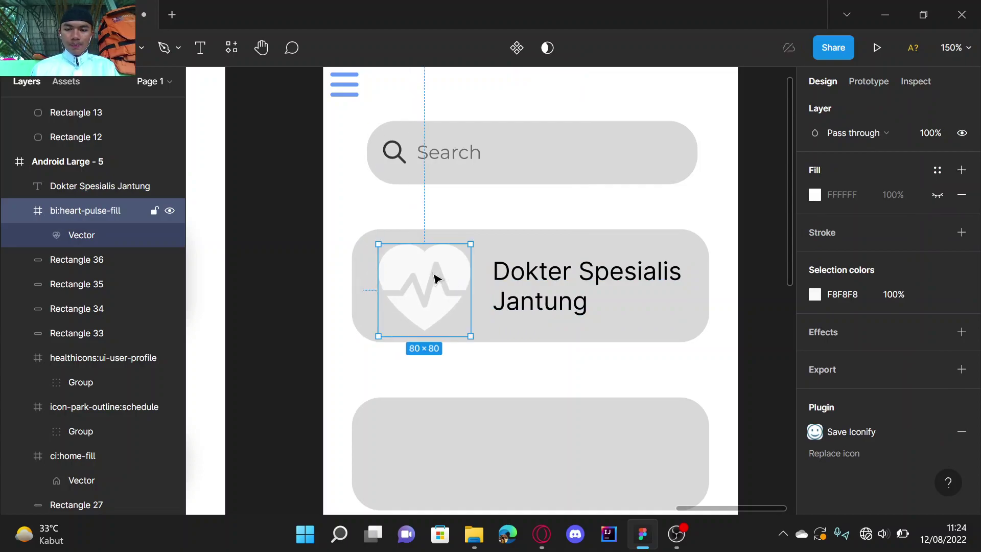
pyautogui.press('Left')
pyautogui.press('Left')
pyautogui.press('Left')
pyautogui.press('Left')
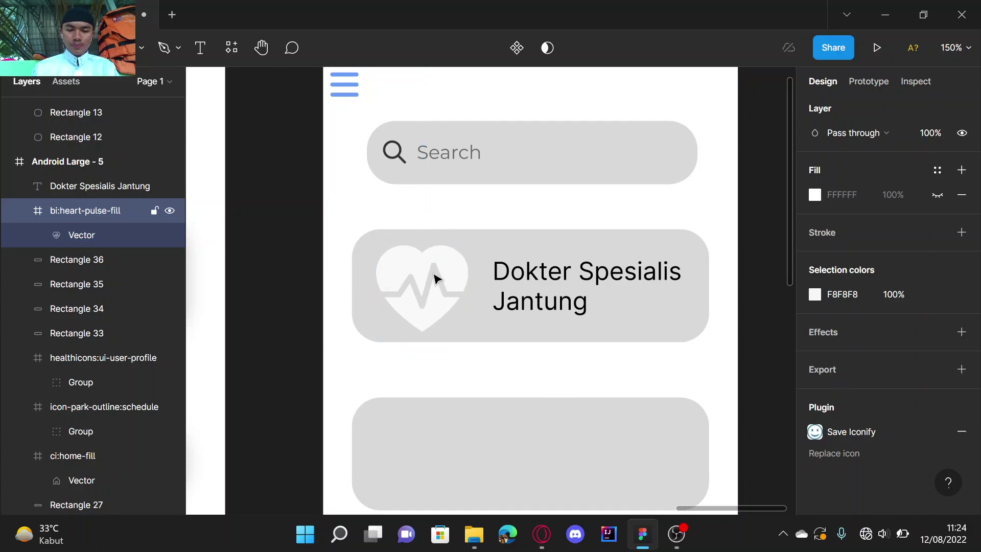
pyautogui.press('Left')
# Step: With the empty card below the Jantung card selected, search the Iconify plugin for "teeth" icons
pyautogui.scroll(-5, 435, 279)
pyautogui.hscroll(2, 435, 279)
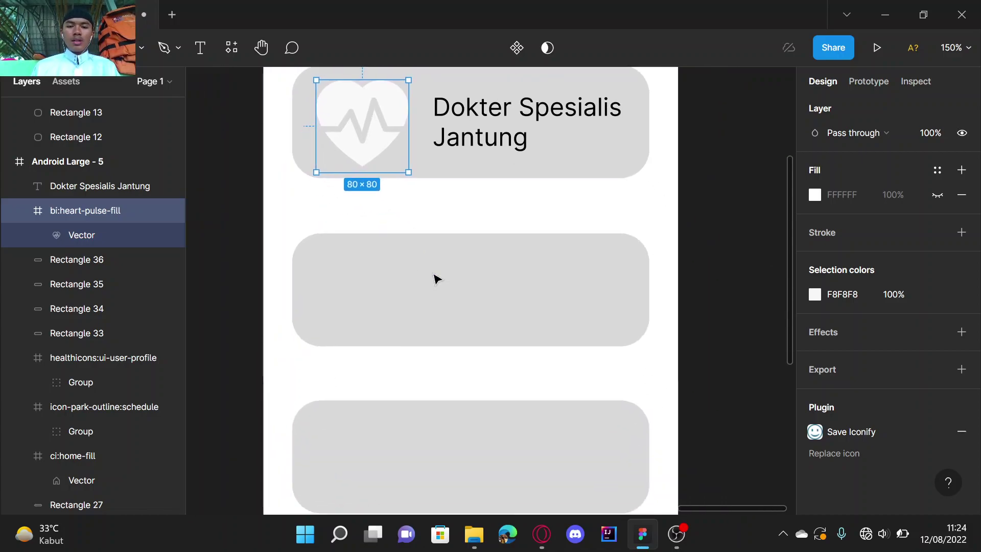
pyautogui.click(533, 263)
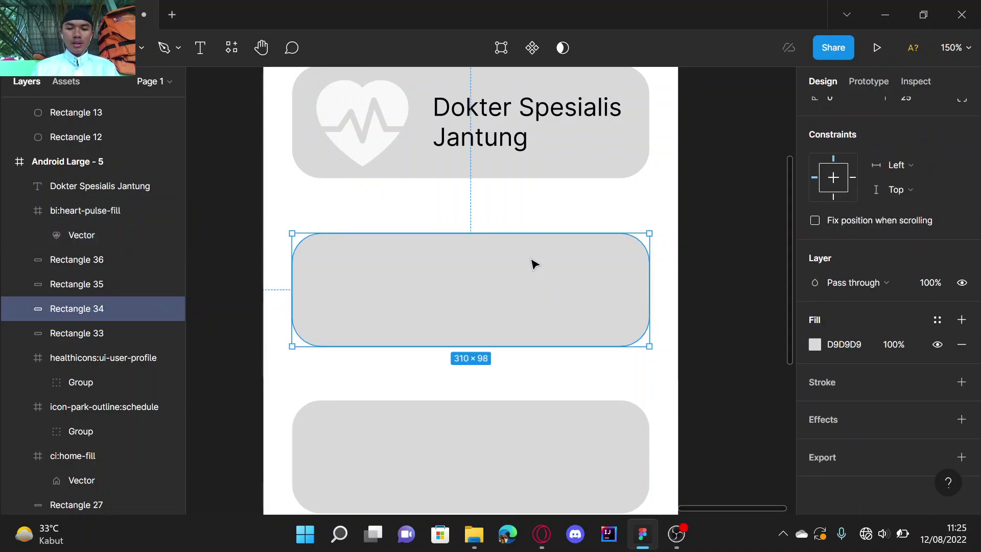
pyautogui.rightClick(465, 290)
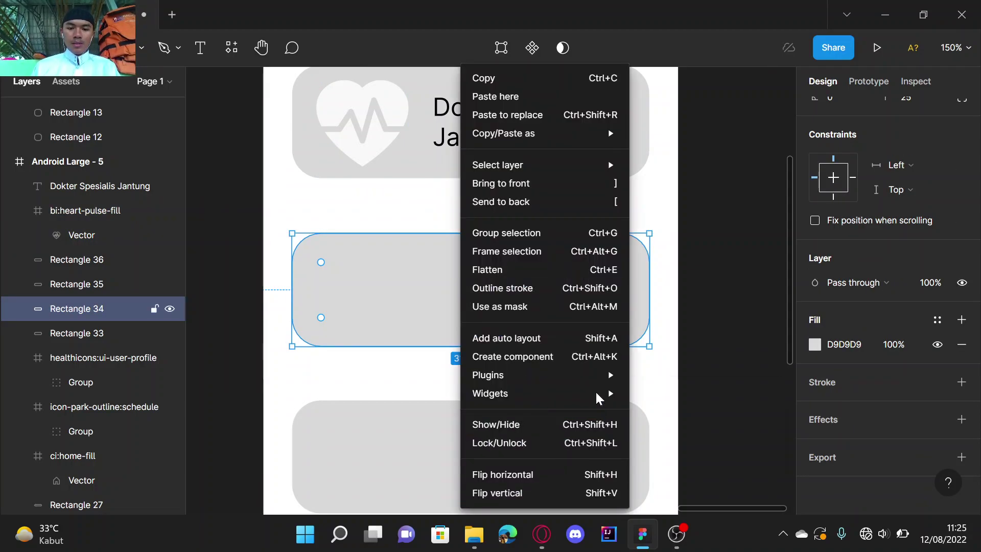
pyautogui.moveTo(595, 377)
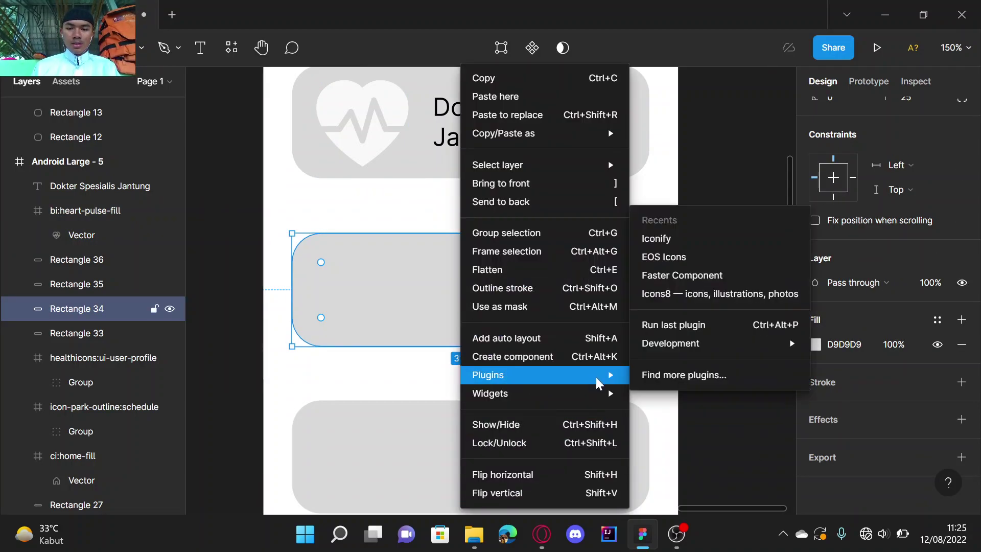
pyautogui.click(657, 238)
pyautogui.click(589, 196)
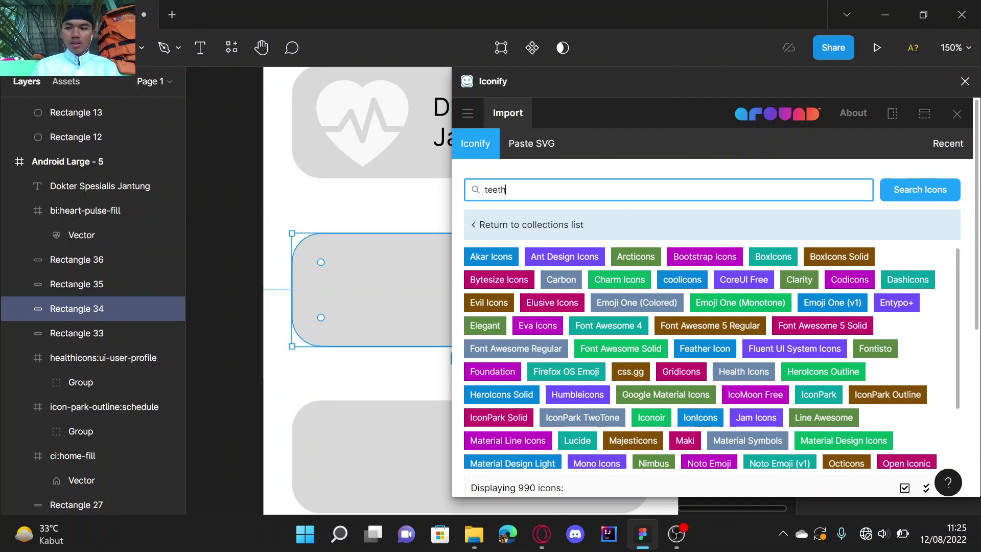
pyautogui.press('Return')
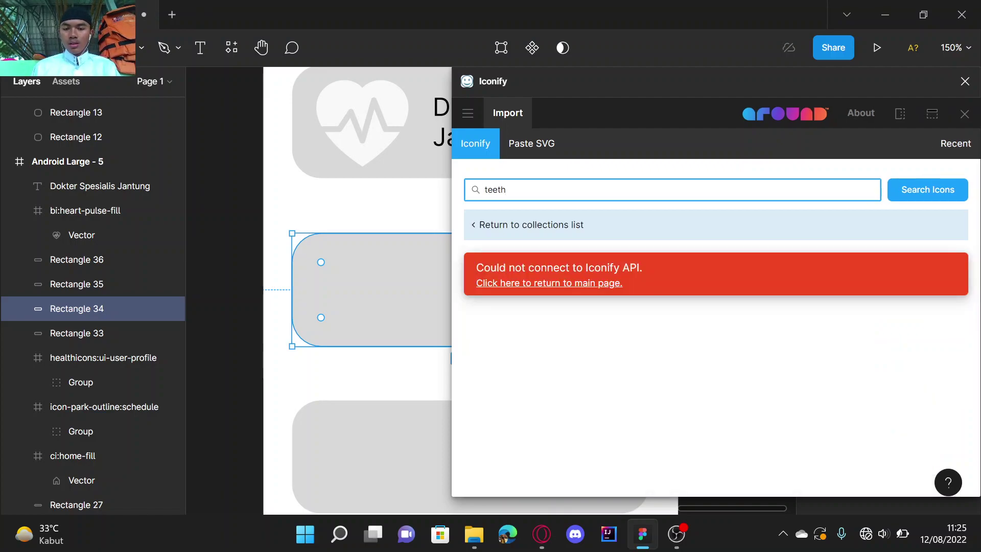
# Step: Return to the Iconify collections list and run the "teeth" icon search again
pyautogui.click(642, 226)
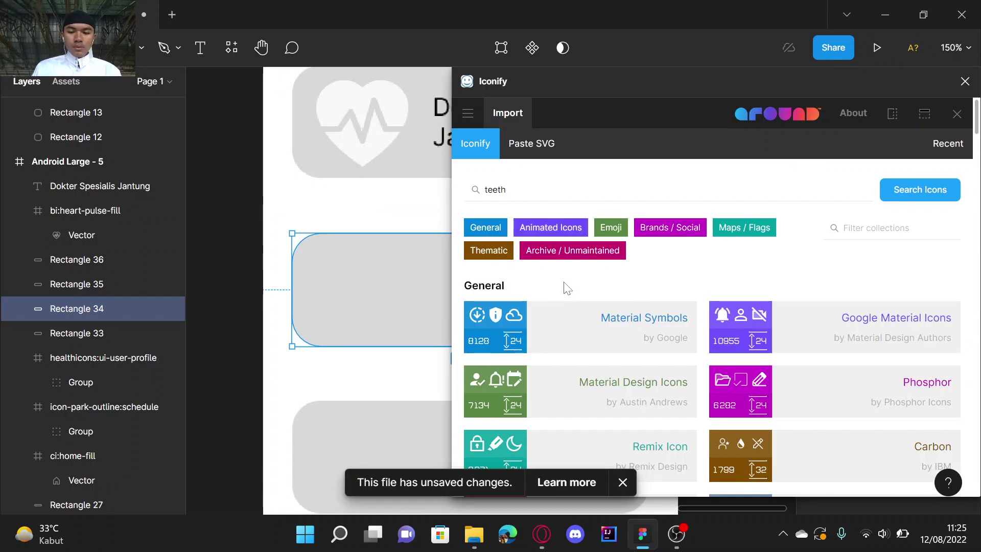
pyautogui.click(618, 485)
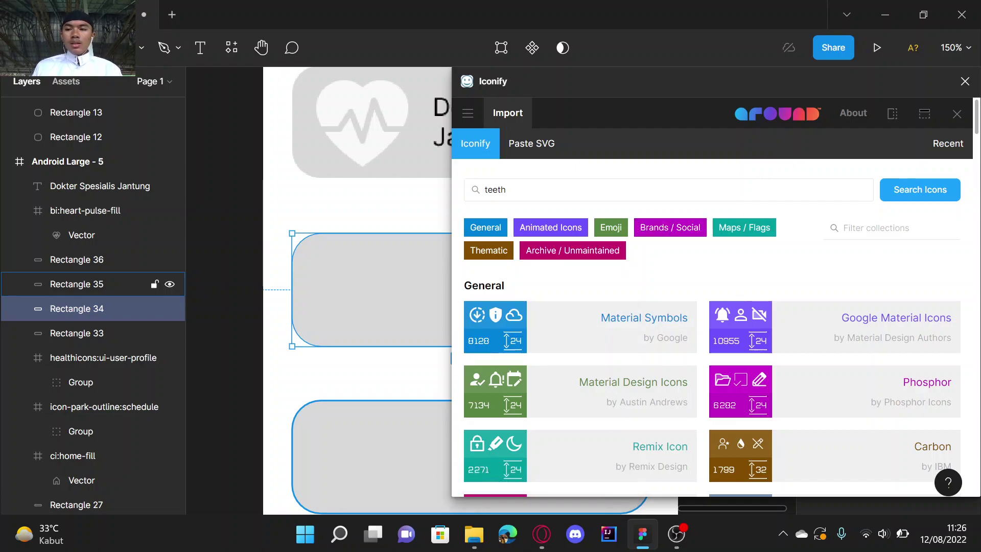
pyautogui.click(943, 190)
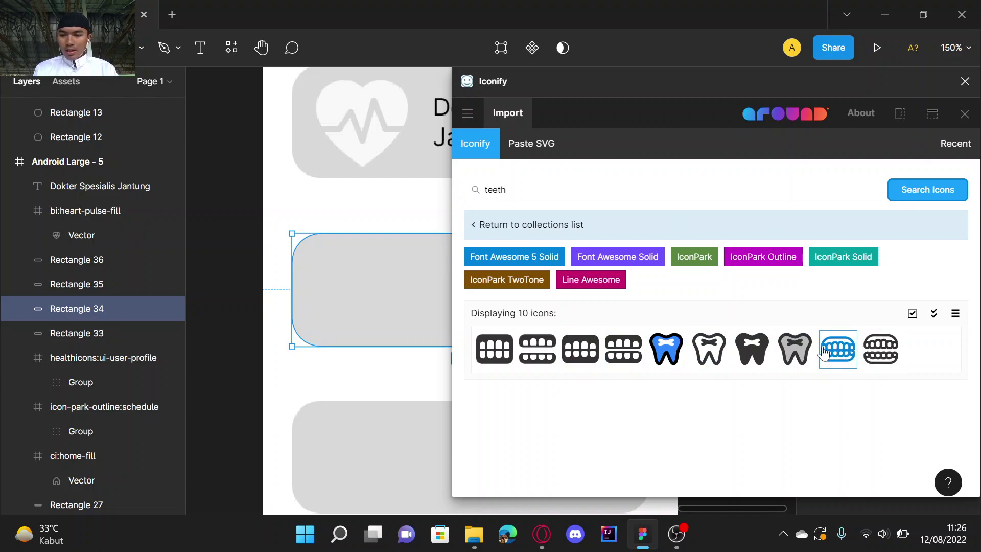
# Step: Import the icon-park-solid:teeth icon in colour #f8f8f8 into the Android Large - 5 frame and close Iconify
pyautogui.click(704, 354)
pyautogui.scroll(1, 707, 356)
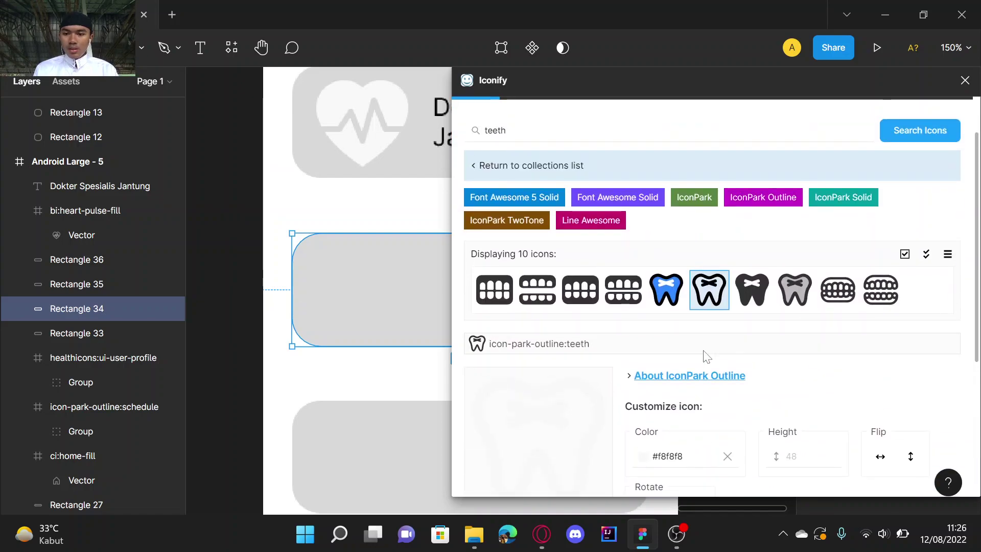
pyautogui.click(756, 289)
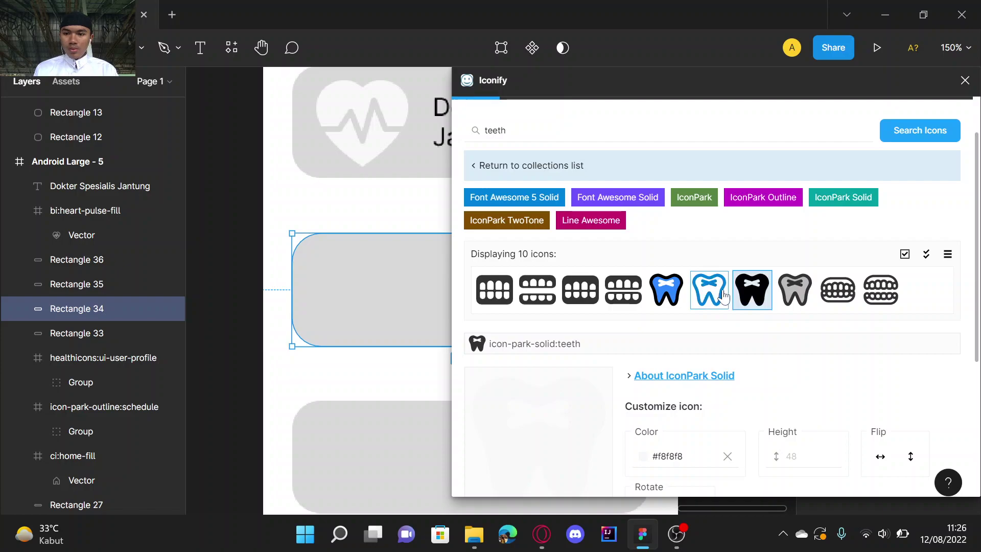
pyautogui.scroll(-5, 679, 176)
pyautogui.click(669, 230)
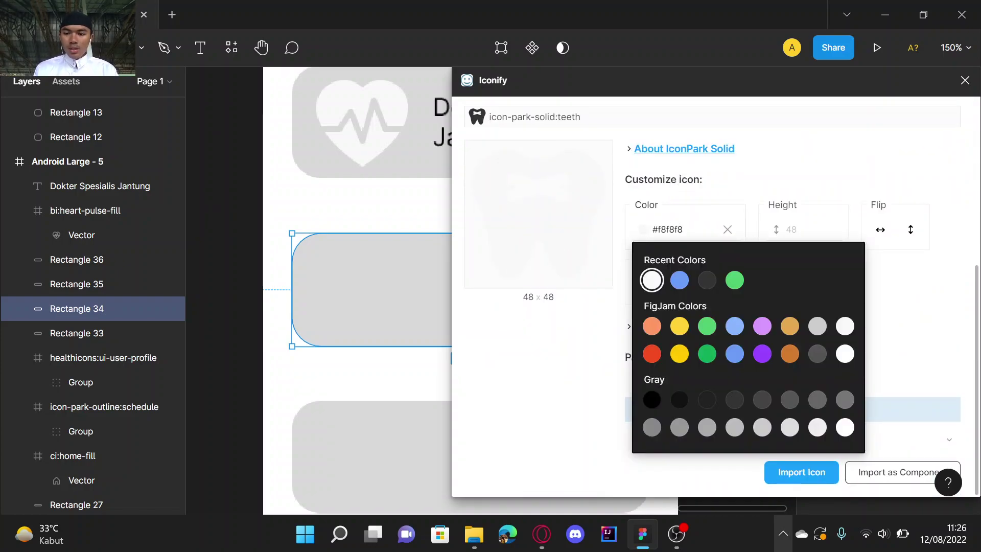
pyautogui.click(812, 477)
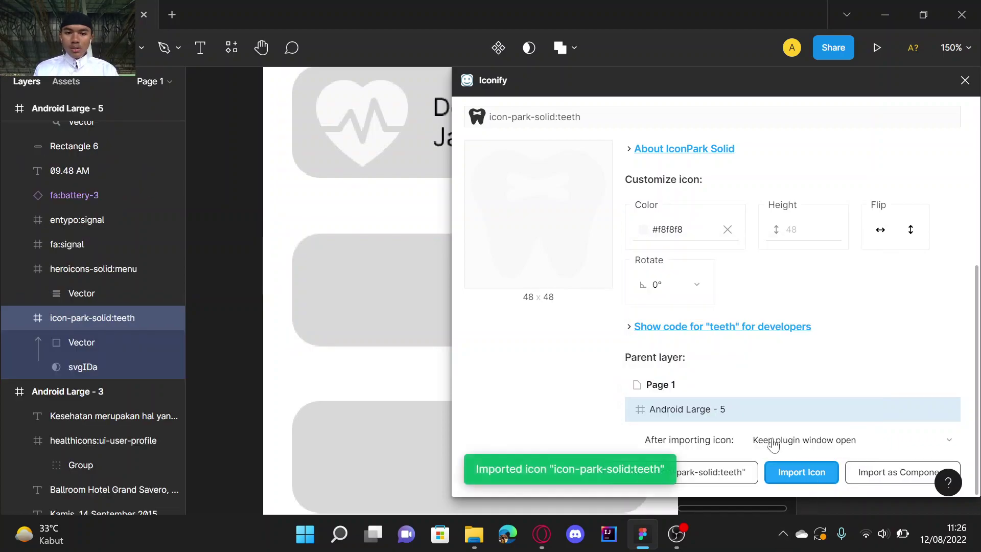
pyautogui.click(964, 80)
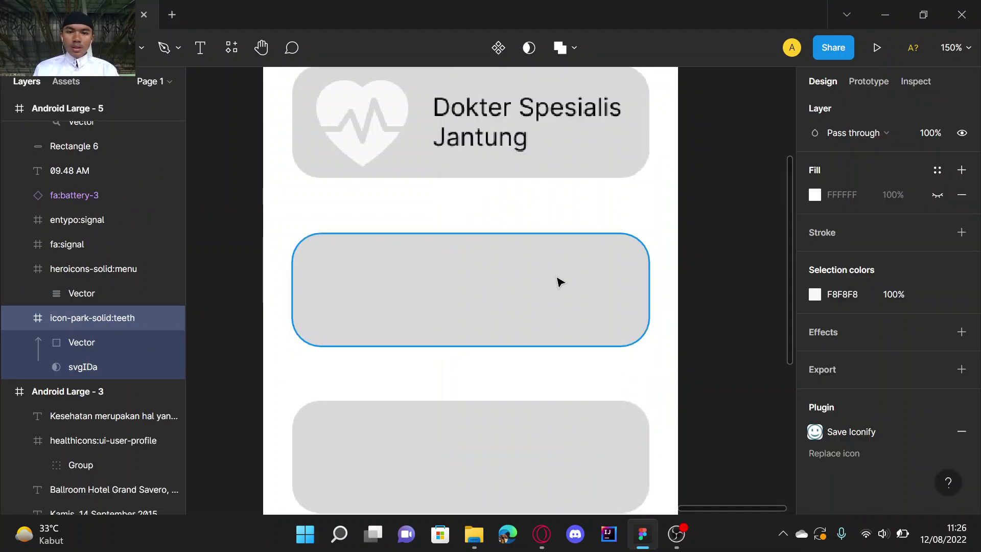
# Step: Move the teeth icon onto the second card and raise its layer to sit between Rectangle 36 and Rectangle 35
pyautogui.scroll(-5, 552, 312)
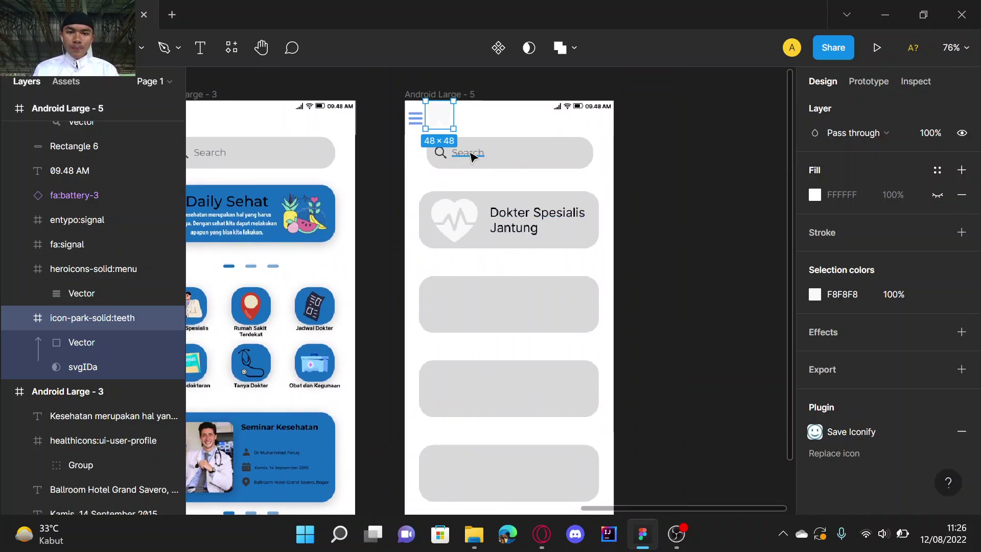
pyautogui.moveTo(448, 113); pyautogui.dragTo(446, 308)
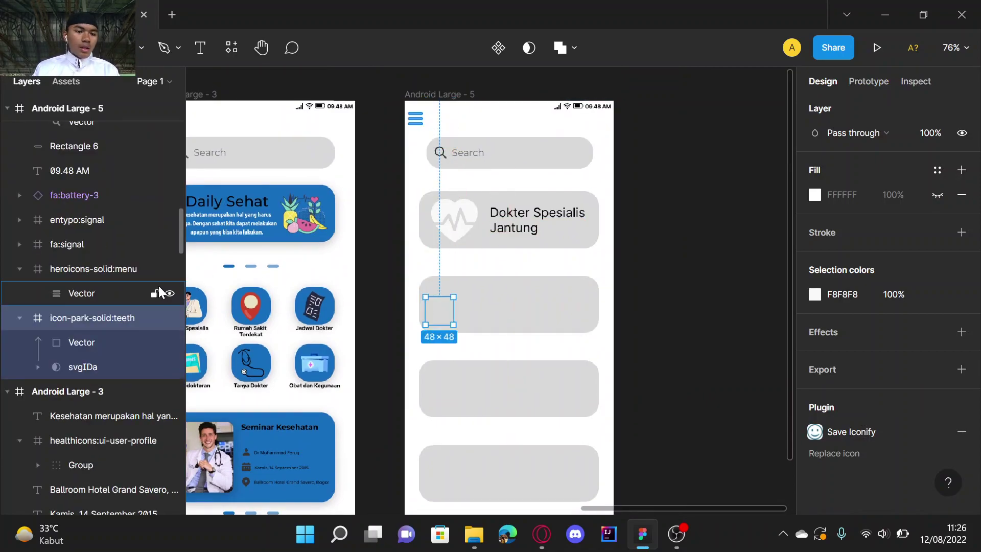
pyautogui.moveTo(120, 318); pyautogui.dragTo(133, 188)
pyautogui.scroll(3, 105, 302)
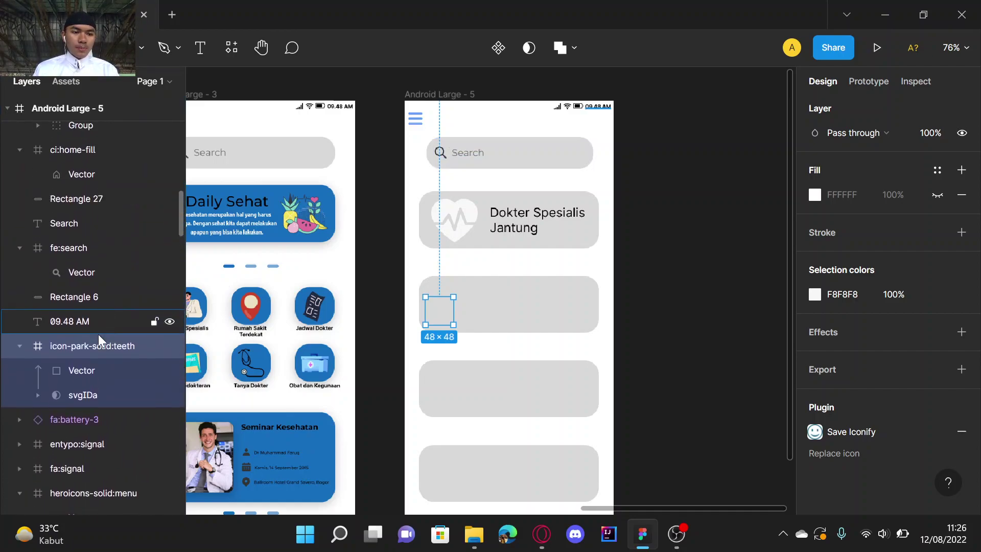
pyautogui.moveTo(101, 346); pyautogui.dragTo(124, 186)
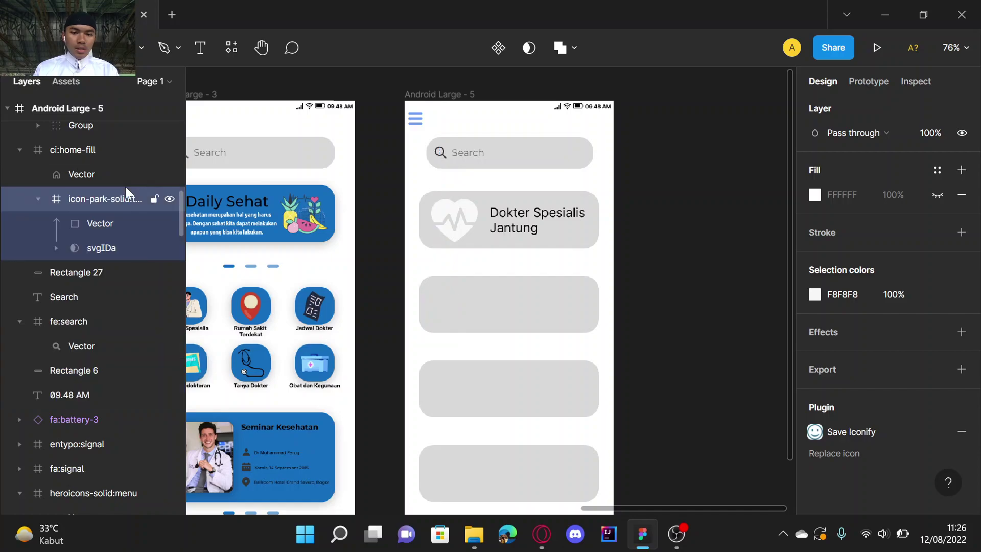
pyautogui.scroll(3, 125, 188)
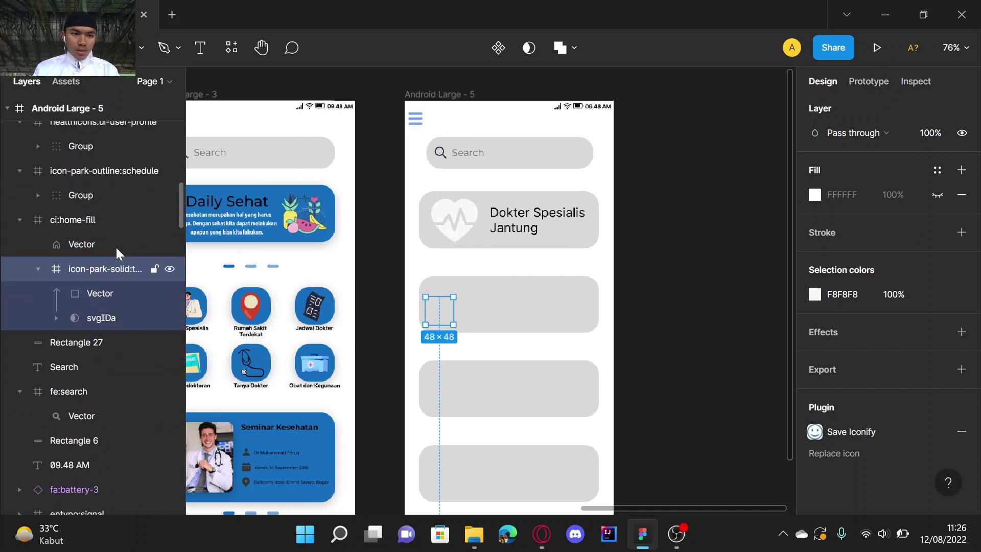
pyautogui.moveTo(127, 142); pyautogui.dragTo(133, 127)
pyautogui.scroll(5, 132, 127)
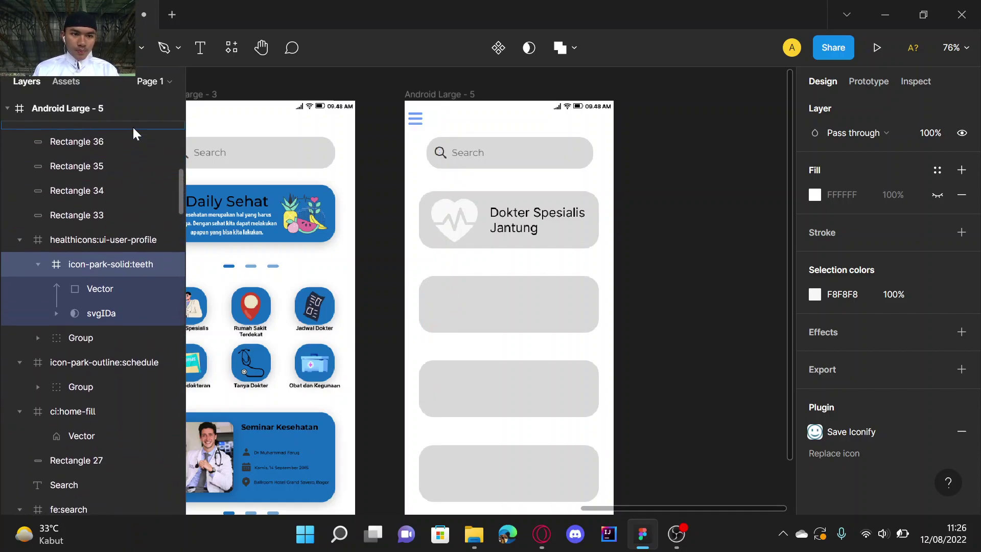
pyautogui.moveTo(100, 270); pyautogui.dragTo(121, 155)
pyautogui.scroll(2, 121, 155)
pyautogui.scroll(1, 122, 158)
pyautogui.scroll(5, 486, 366)
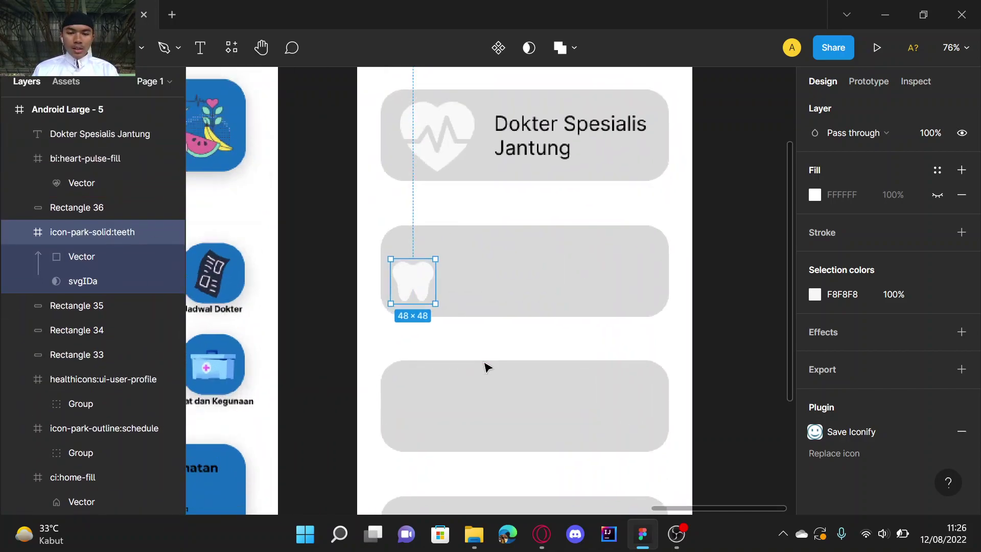
# Step: Scale the teeth icon to about 90 × 90 and place it near the second card's left edge, aligned under the heart icon
pyautogui.scroll(1, 483, 364)
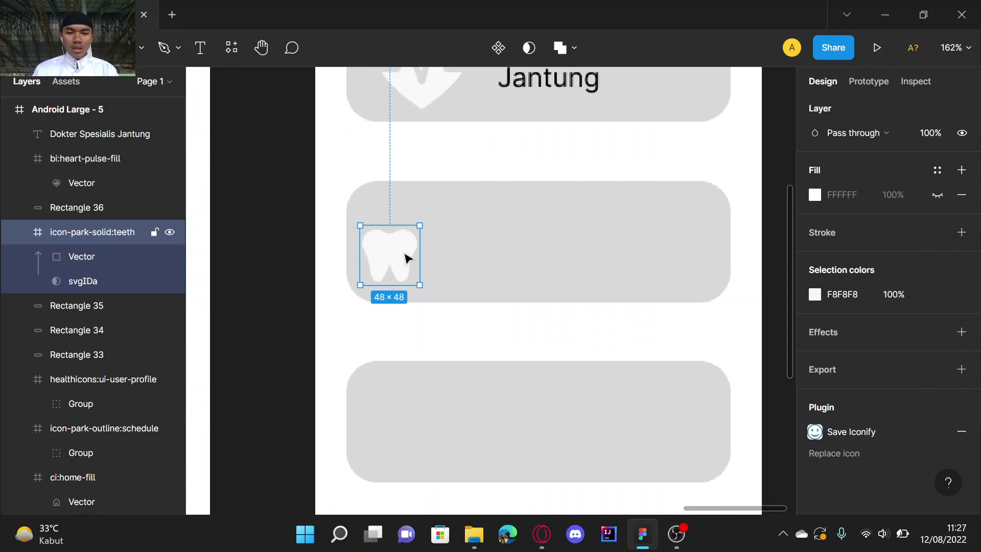
pyautogui.moveTo(396, 266); pyautogui.dragTo(410, 252)
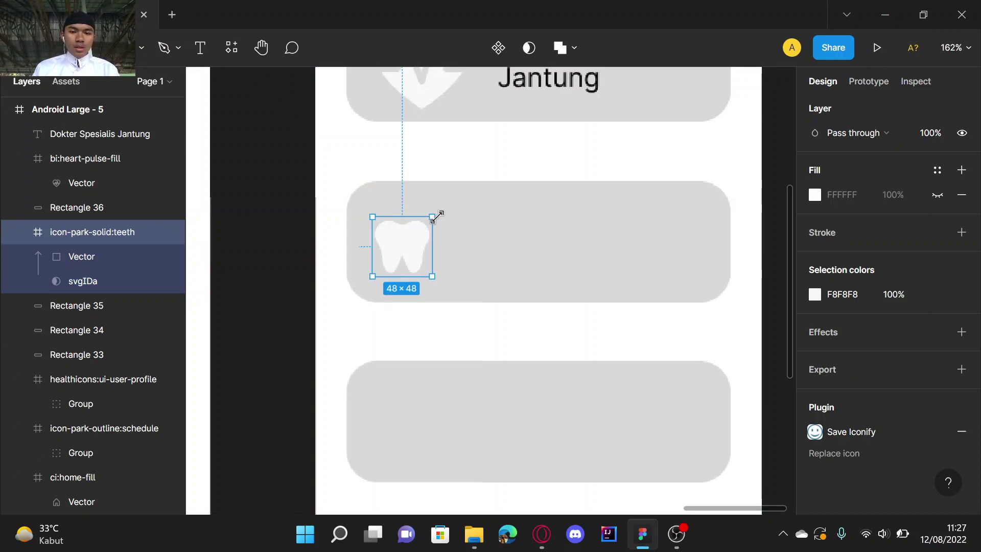
pyautogui.moveTo(437, 217)
pyautogui.mouseDown()
pyautogui.moveTo(463, 194)
pyautogui.moveTo(444, 232)
pyautogui.mouseUp()
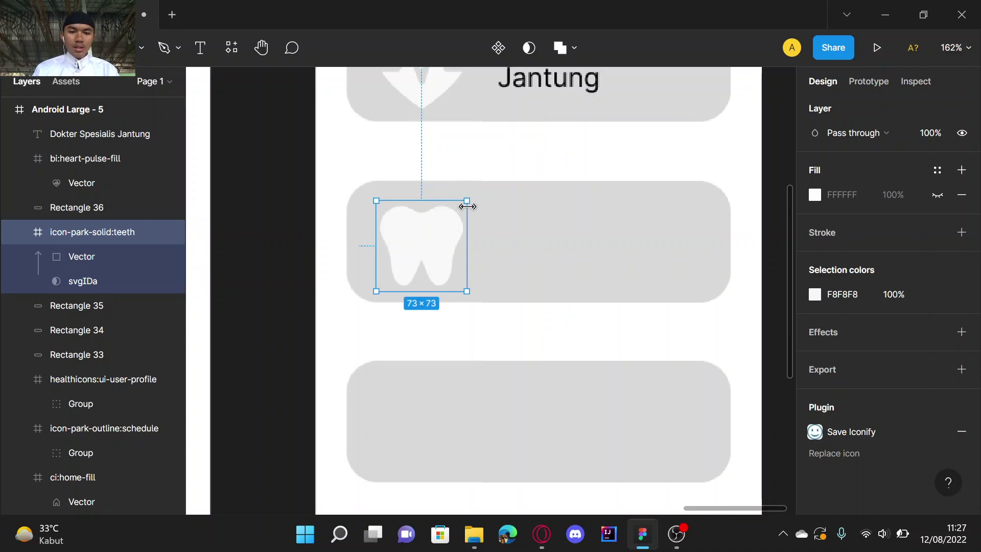
pyautogui.moveTo(466, 201); pyautogui.dragTo(449, 222)
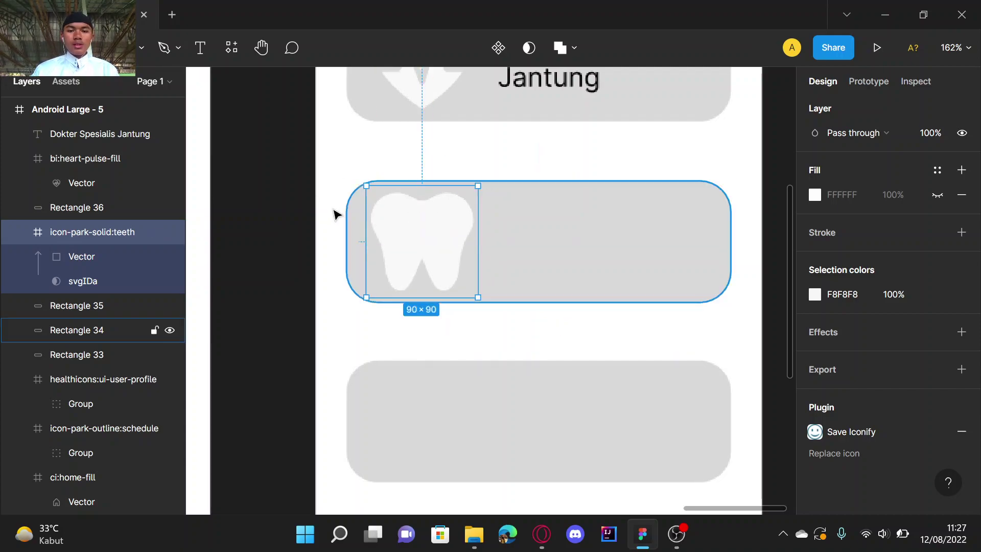
pyautogui.click(295, 213)
# Step: Duplicate the Dokter Spesialis Jantung label and place the copy beside the teeth icon at X 147, Y 325
pyautogui.scroll(2, 635, 238)
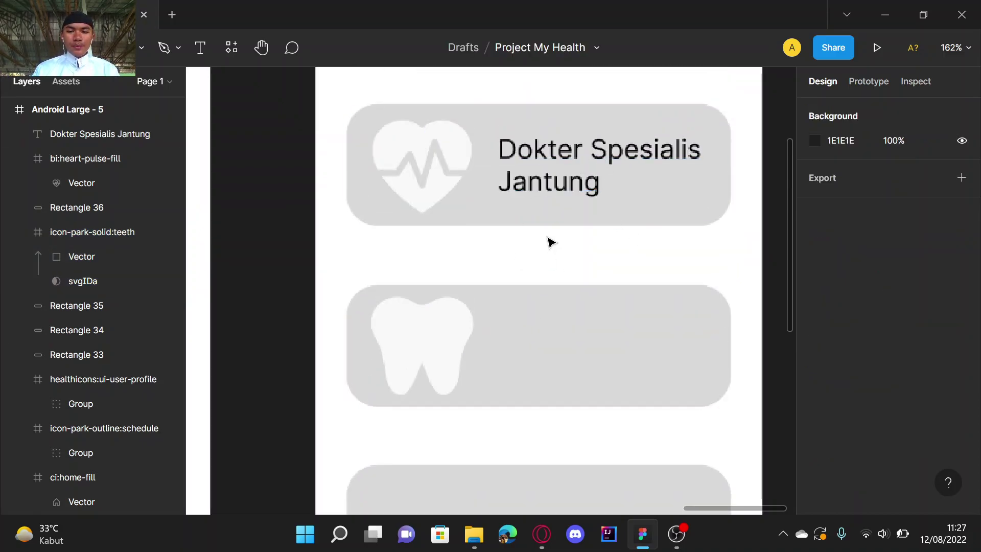
pyautogui.click(549, 194)
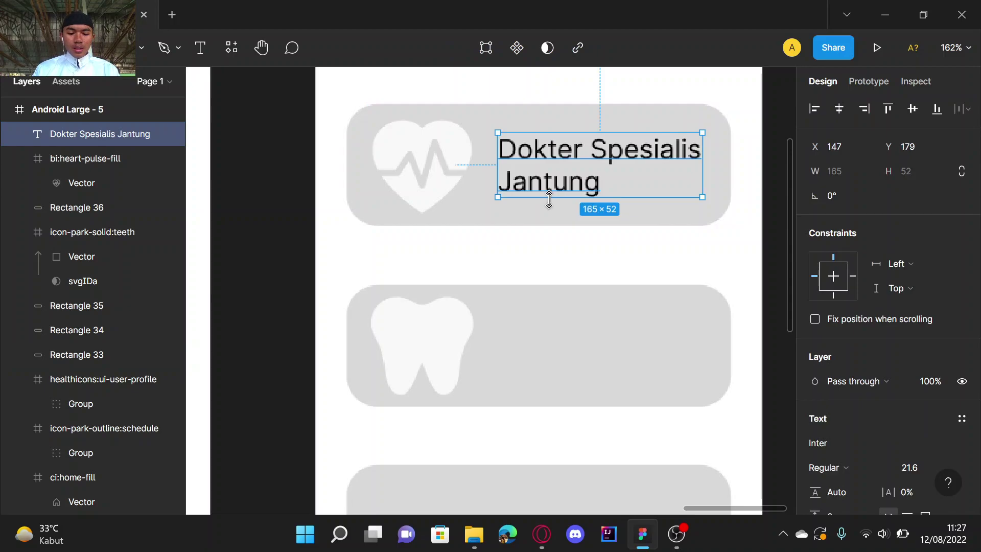
pyautogui.hotkey('ctrl', 'd')
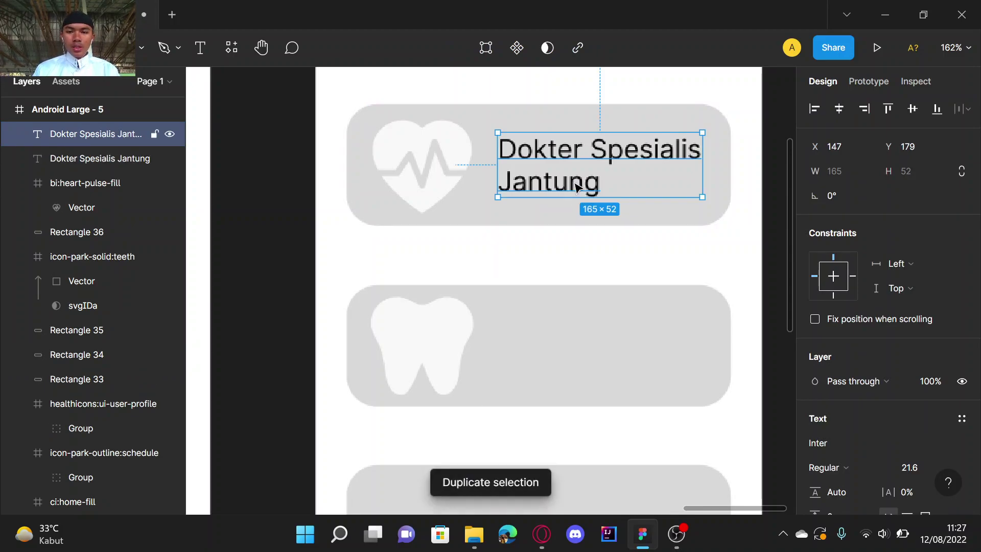
pyautogui.moveTo(578, 187); pyautogui.dragTo(572, 364)
# Step: Replace the copied label's text with "Dokter Spesialis" on the first line and "Gigi" on the second
pyautogui.doubleClick(606, 367)
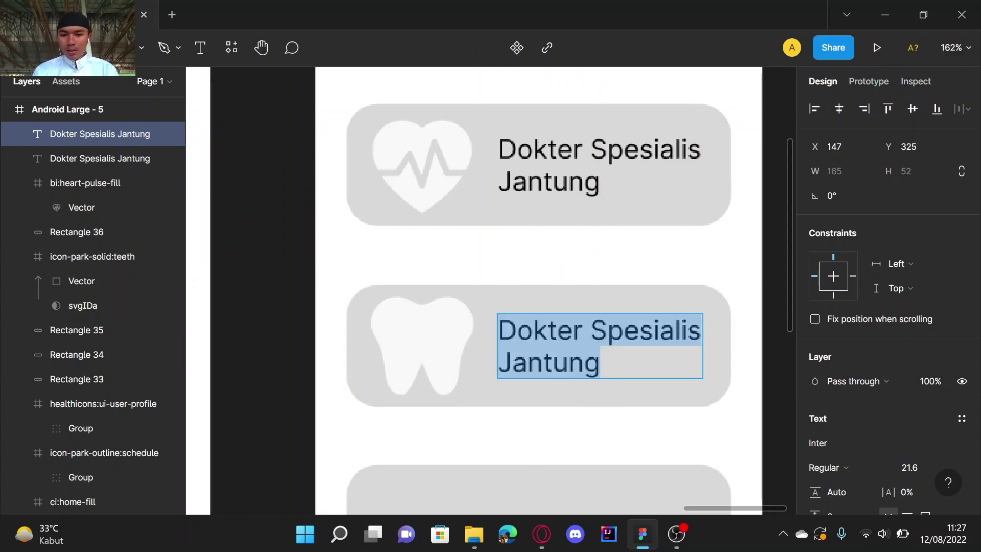
pyautogui.press('BackSpace')
pyautogui.write('Dokter')
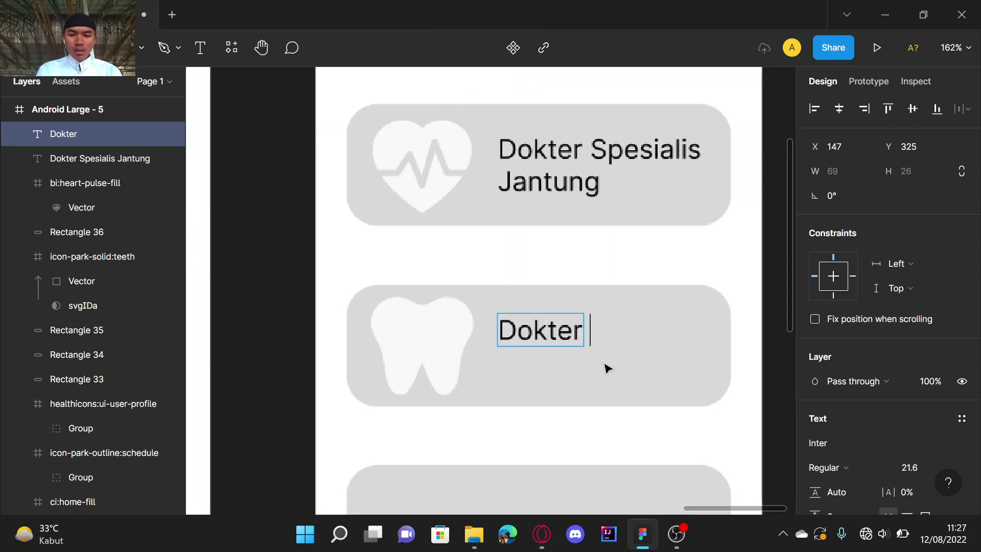
pyautogui.press('capslock')
pyautogui.write('S')
pyautogui.press('capslock')
pyautogui.write('pesialis')
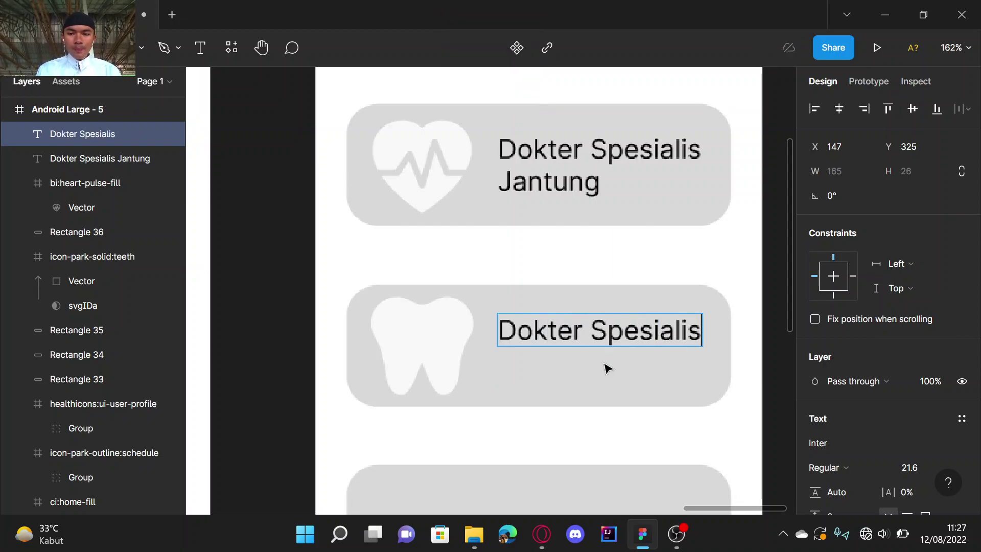
pyautogui.press('Return')
pyautogui.press('capslock')
pyautogui.write('G')
pyautogui.press('capslock')
pyautogui.write('igi')
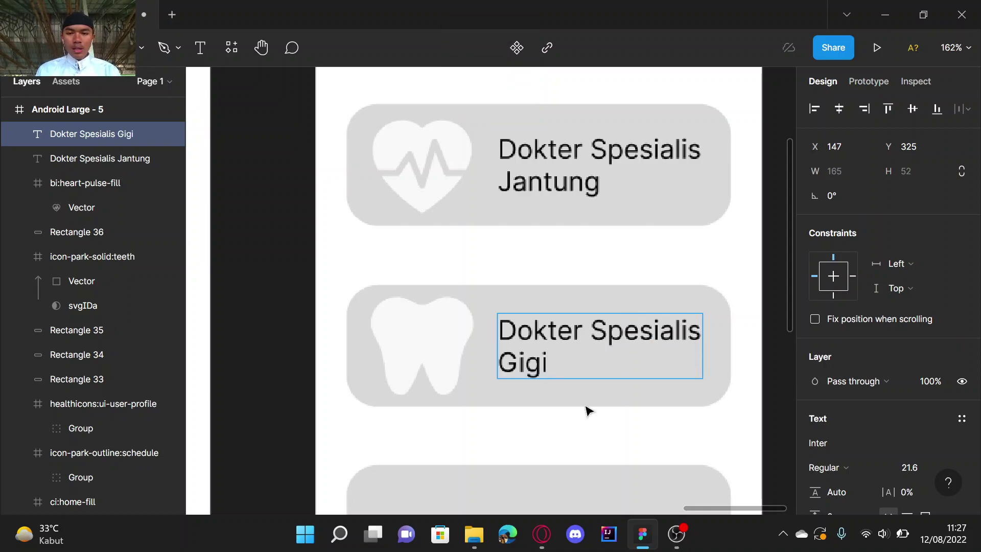
pyautogui.press('Escape')
pyautogui.scroll(-6, 579, 456)
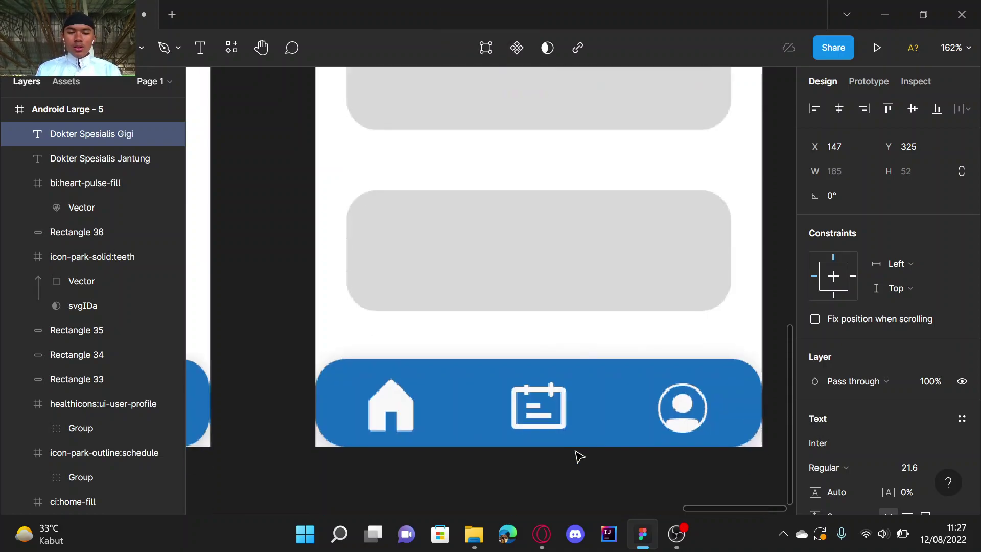
pyautogui.scroll(6, 579, 456)
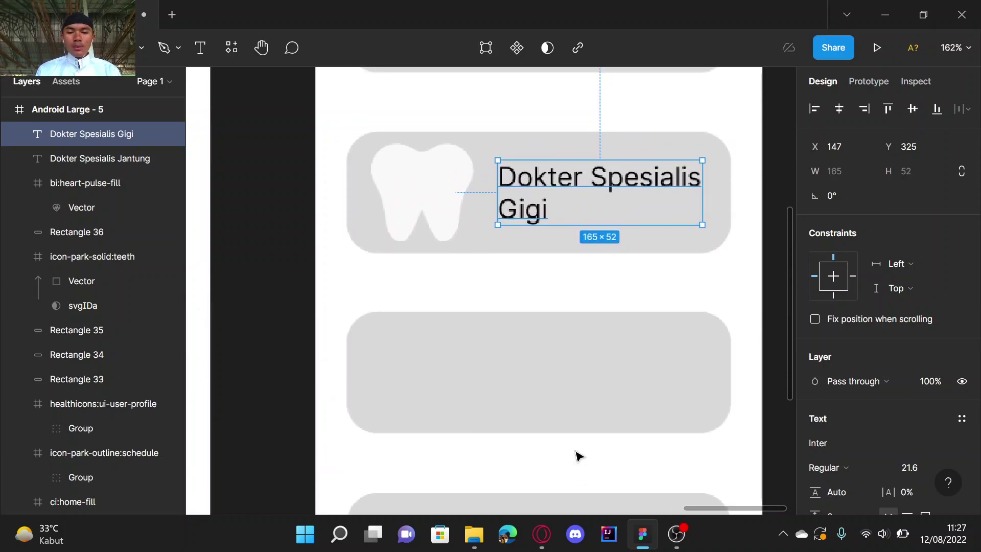
pyautogui.hscroll(-1, 611, 334)
pyautogui.scroll(-4, 611, 334)
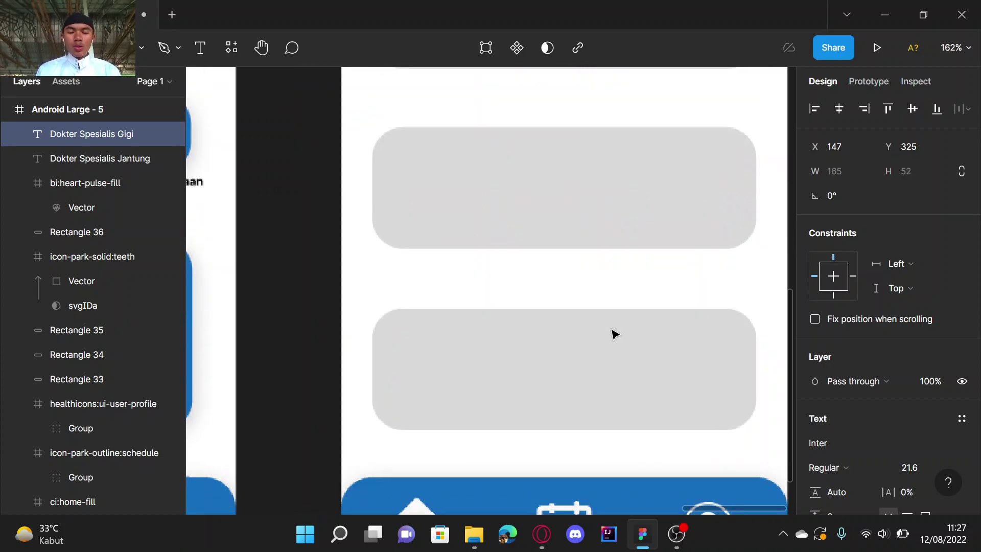
# Step: Open the Iconify plugin from the third card and search it for "eyes" icons
pyautogui.scroll(2, 608, 352)
pyautogui.click(613, 364)
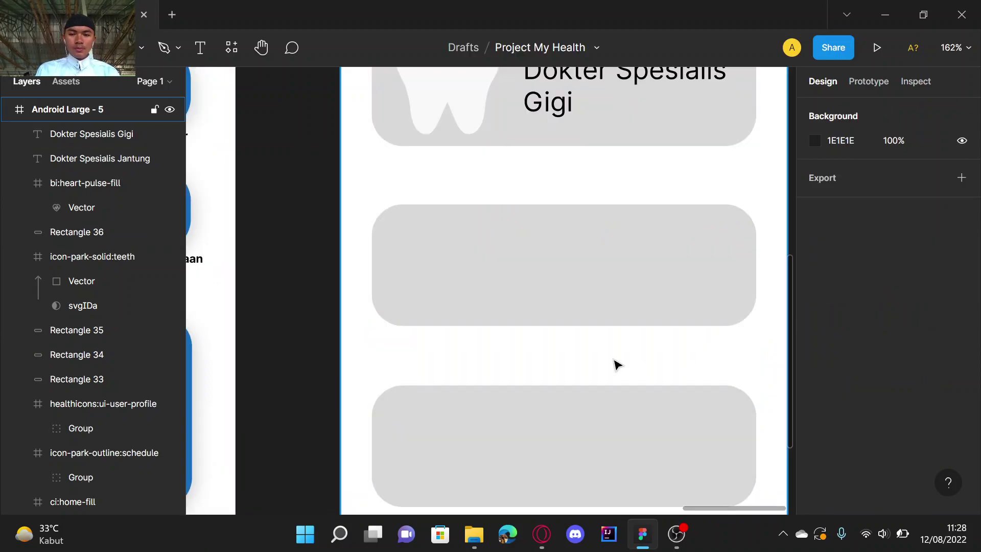
pyautogui.rightClick(528, 298)
pyautogui.moveTo(590, 393)
pyautogui.moveTo(626, 378)
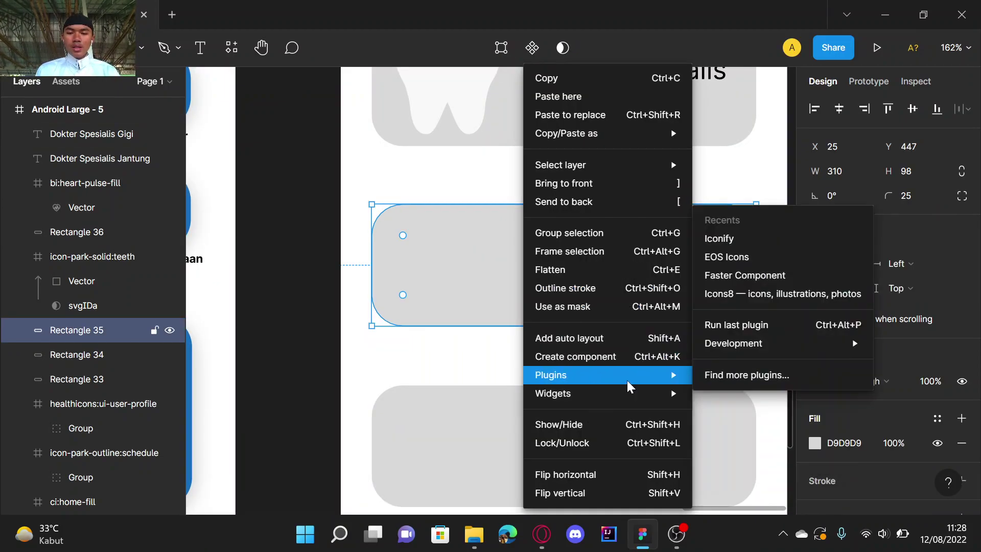
pyautogui.click(751, 241)
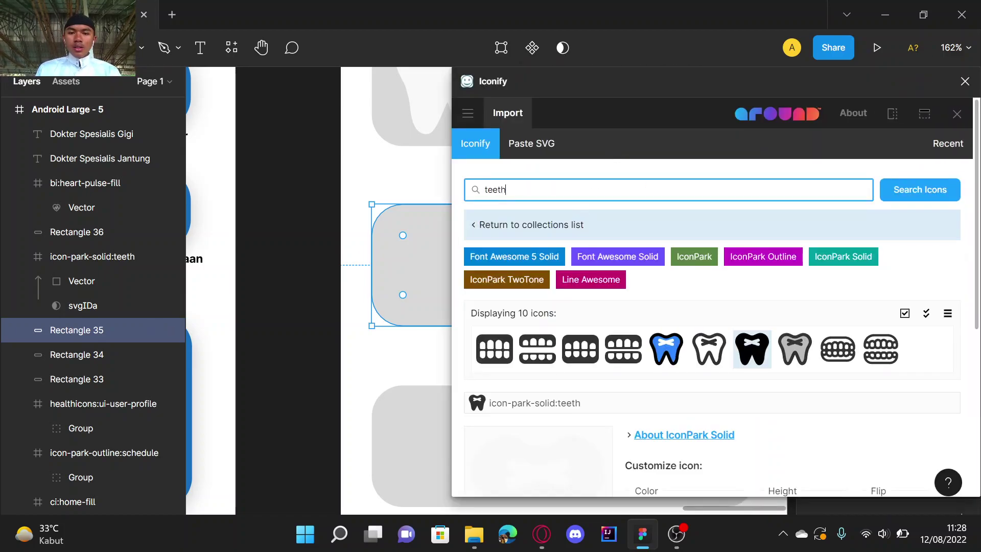
pyautogui.press('BackSpace')
pyautogui.press('BackSpace')
pyautogui.press('BackSpace')
pyautogui.press('BackSpace')
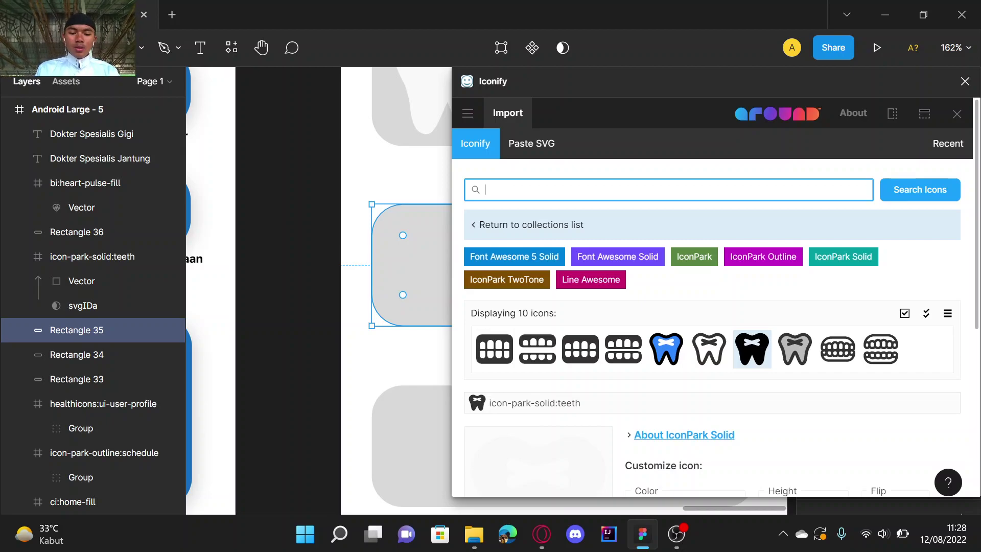
pyautogui.write('eyes')
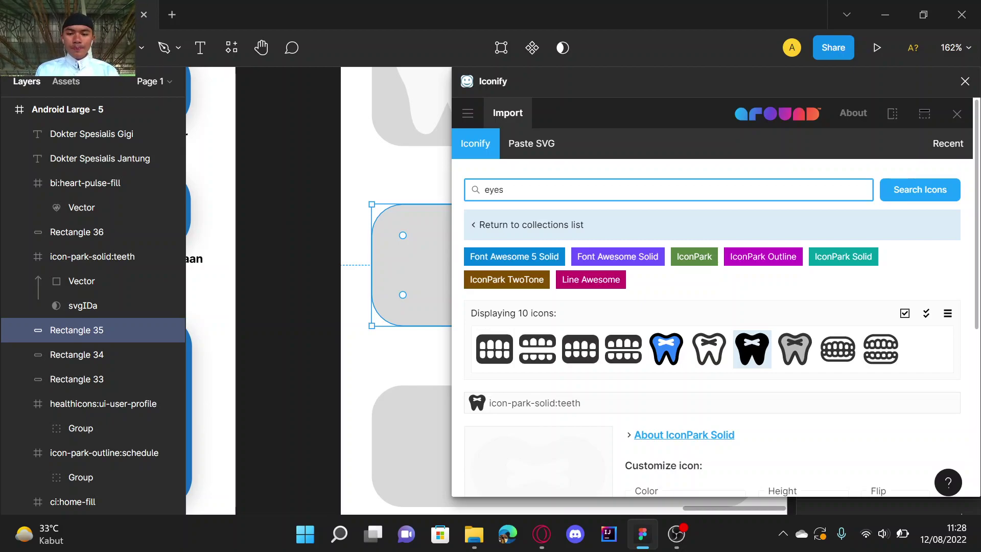
pyautogui.press('Return')
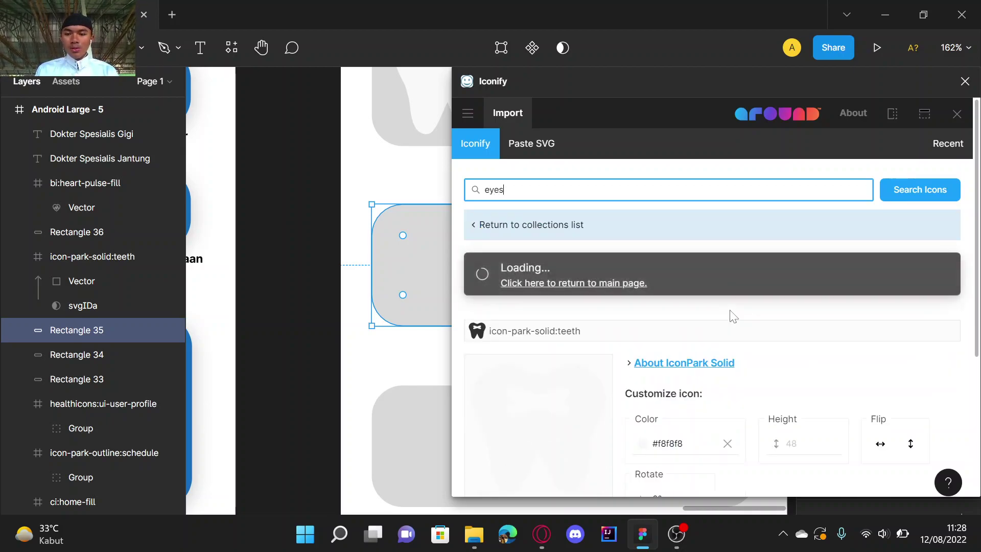
pyautogui.scroll(-2, 730, 316)
pyautogui.scroll(1, 730, 316)
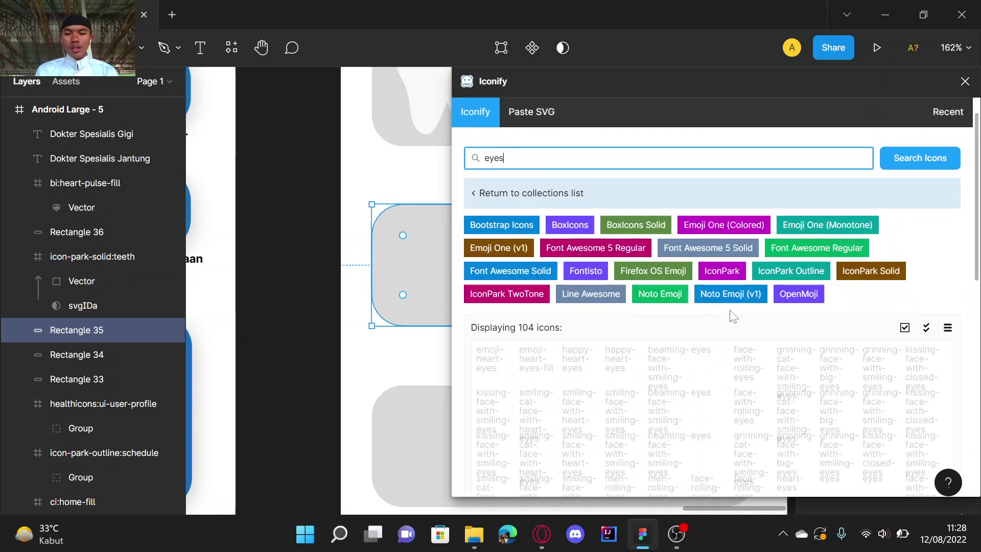
pyautogui.scroll(-1, 730, 315)
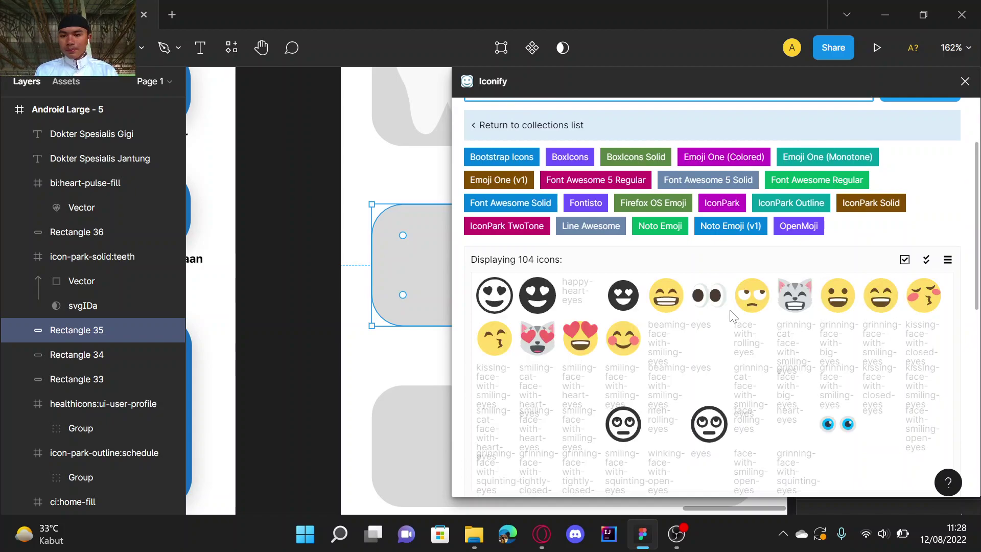
pyautogui.scroll(-2, 730, 316)
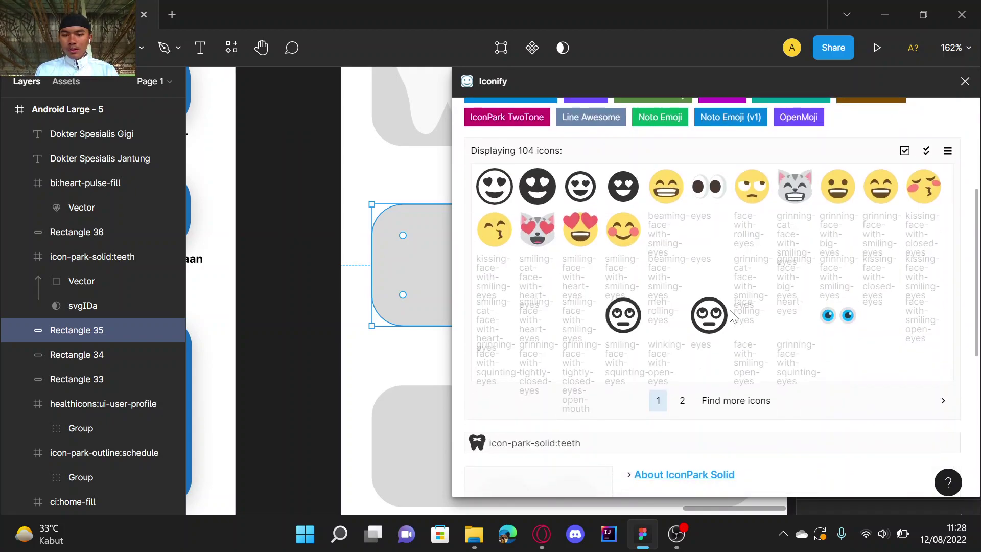
# Step: Try the emojione-monotone:eye-in-speech-bubble icon from an "eye" search by importing it above the third card, and delete it
pyautogui.scroll(4, 730, 316)
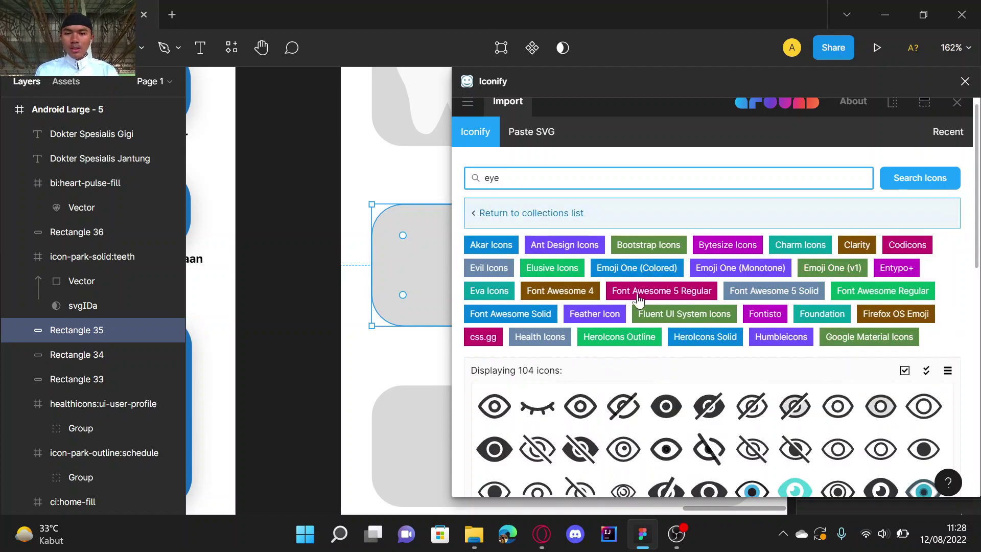
pyautogui.scroll(-4, 638, 281)
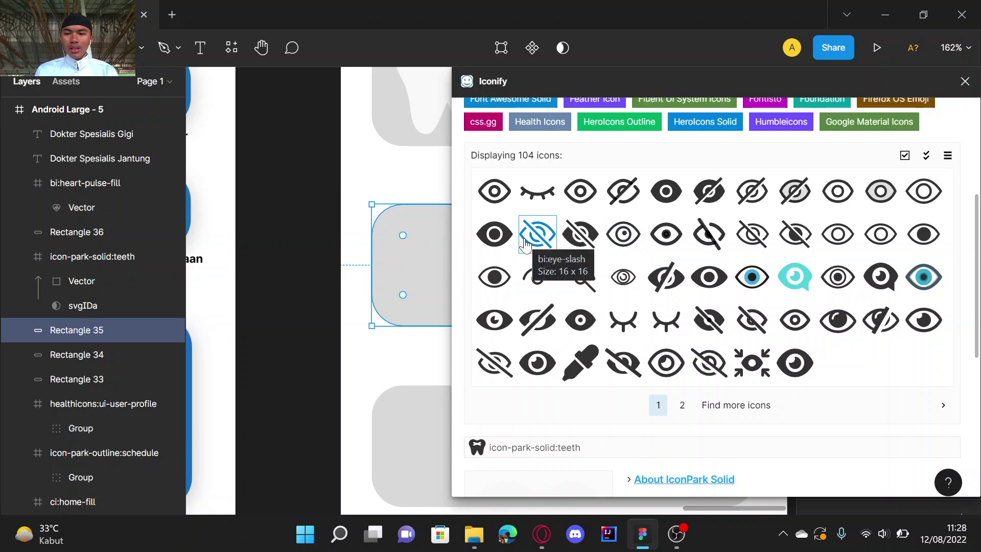
pyautogui.click(869, 280)
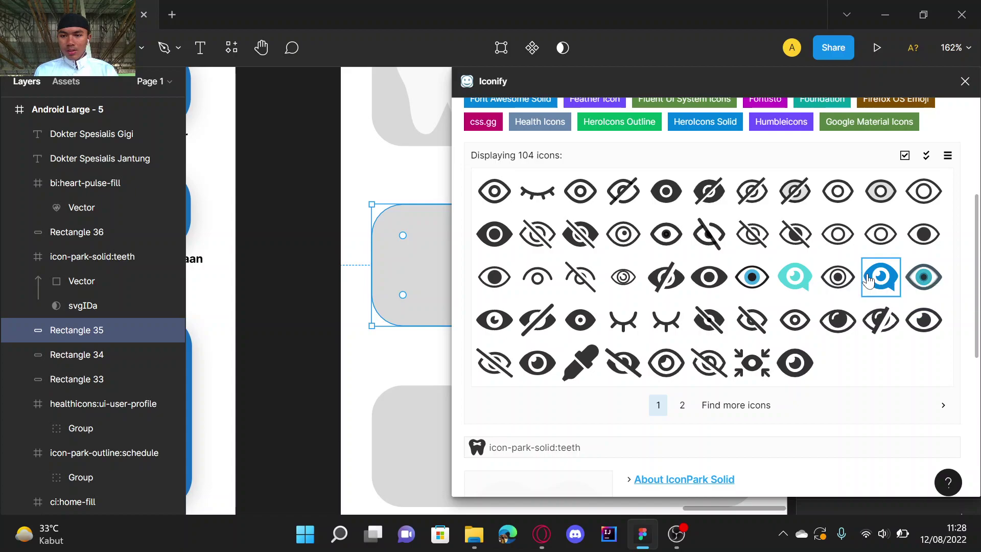
pyautogui.click(799, 475)
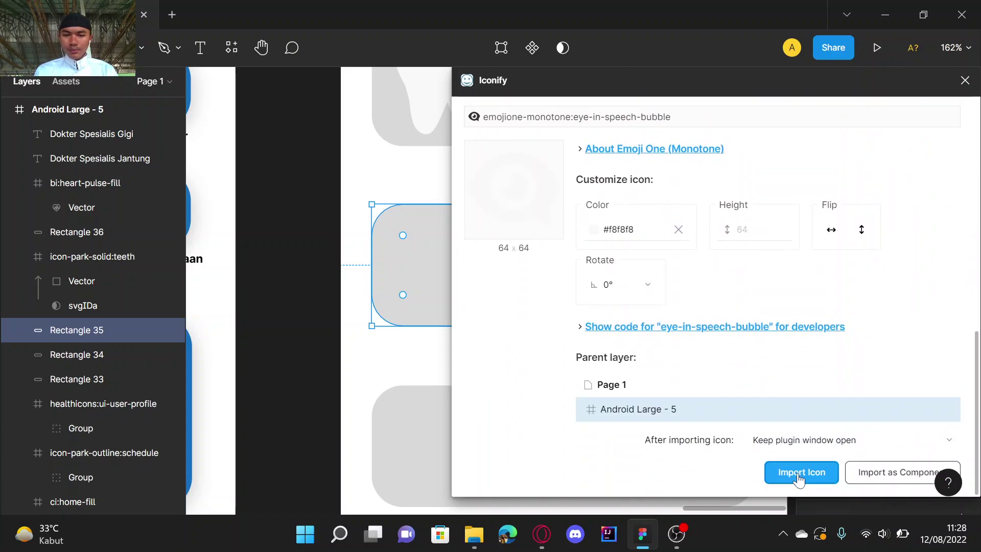
pyautogui.click(965, 81)
pyautogui.moveTo(558, 157); pyautogui.dragTo(526, 190)
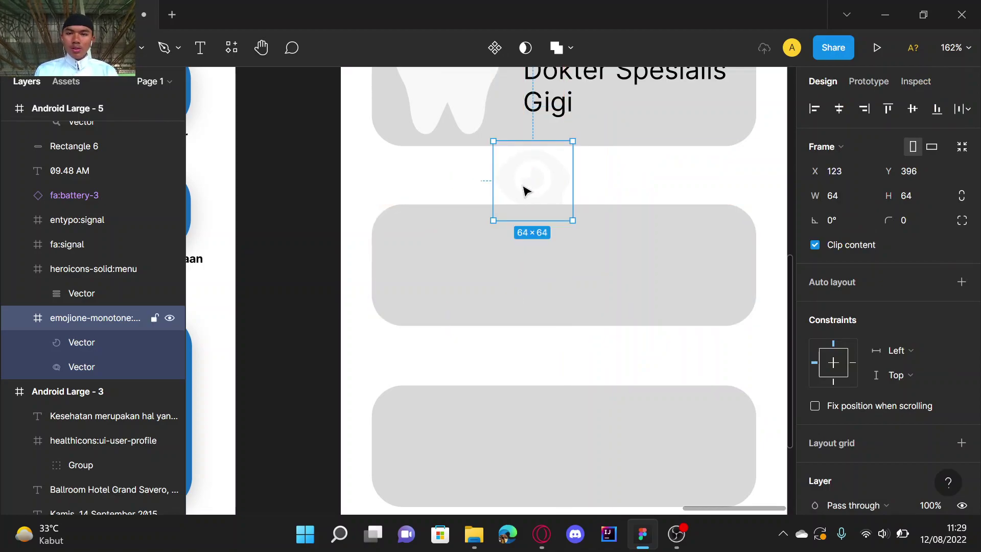
pyautogui.press('Delete')
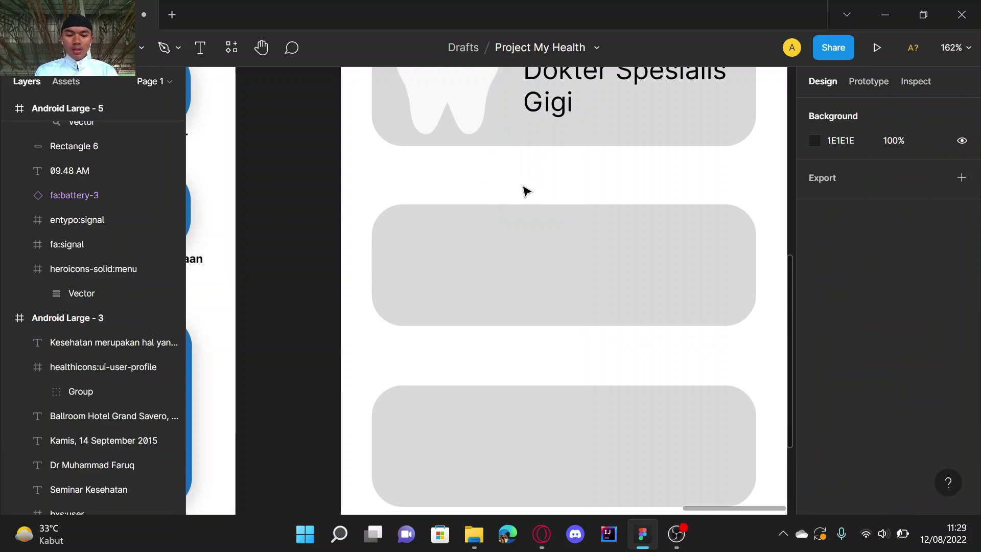
# Step: Import the Font Awesome 4 fa:eye icon into the Android Large - 5 frame with the Iconify plugin
pyautogui.rightClick(565, 282)
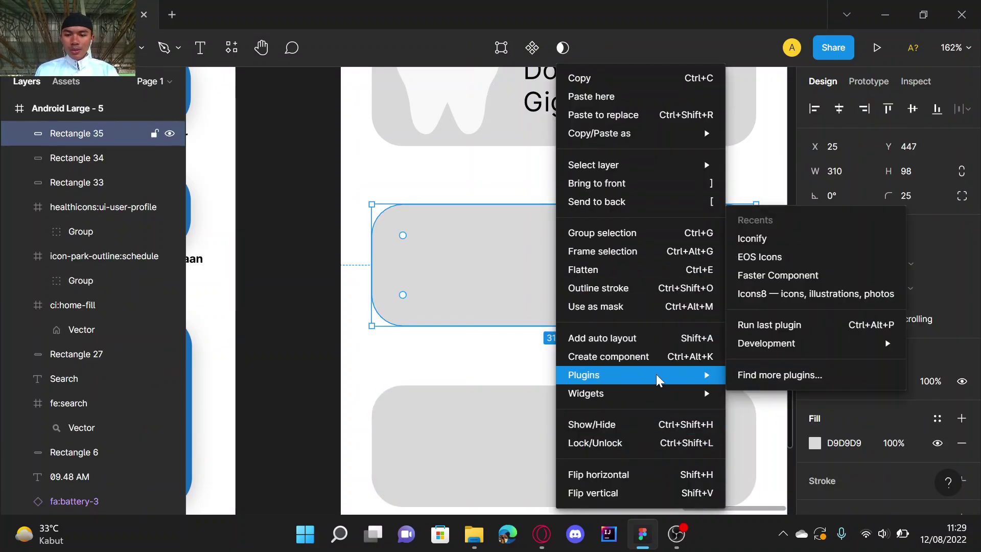
pyautogui.moveTo(656, 394)
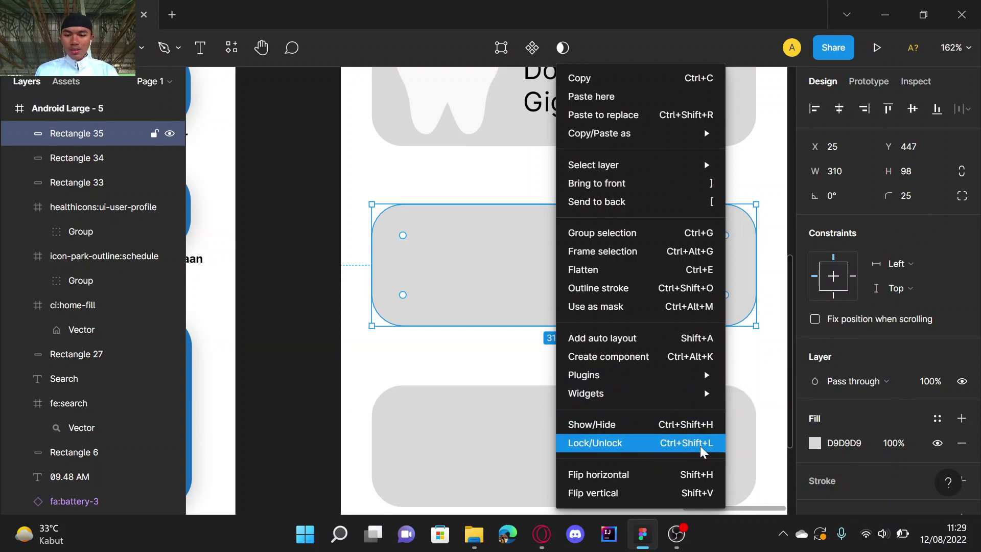
pyautogui.moveTo(720, 381)
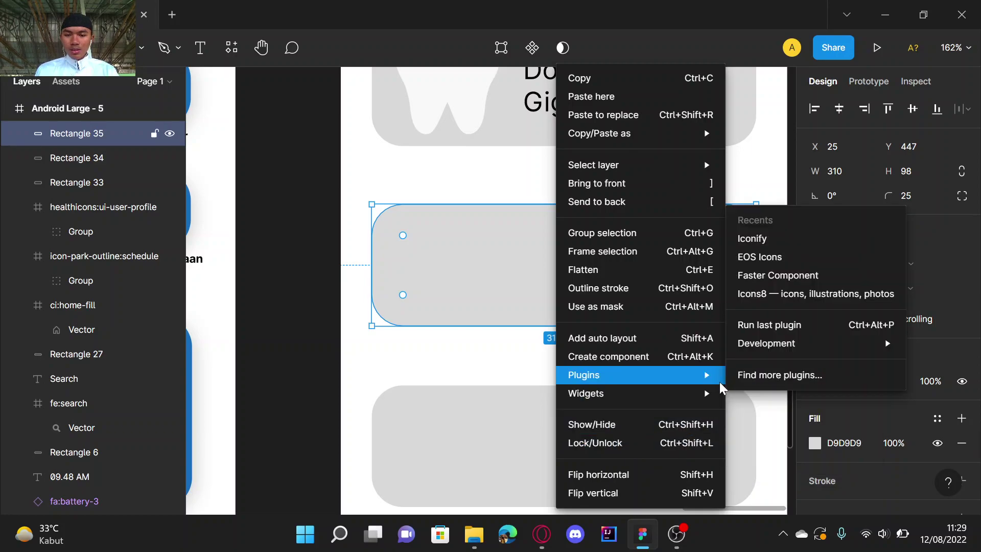
pyautogui.click(761, 240)
pyautogui.scroll(-3, 795, 376)
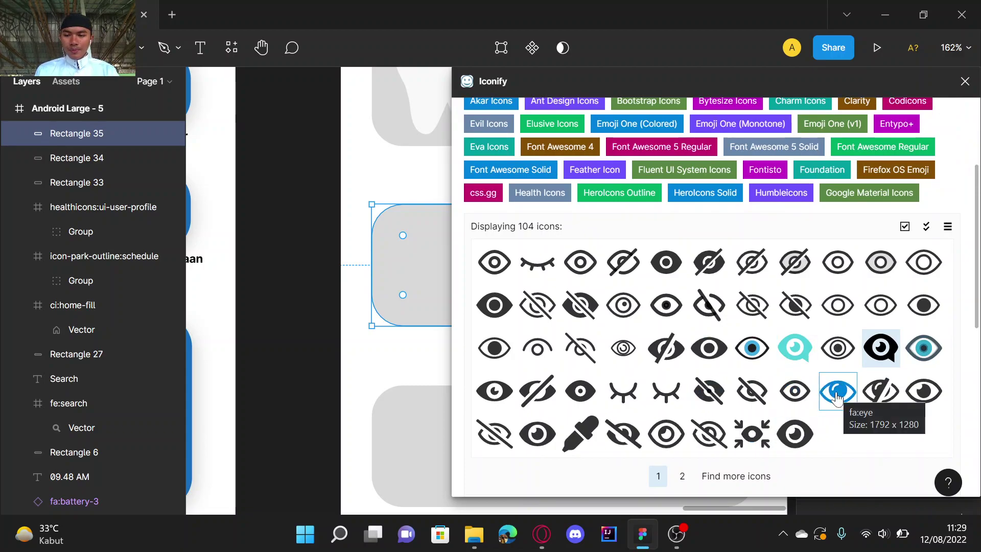
pyautogui.scroll(-1, 836, 397)
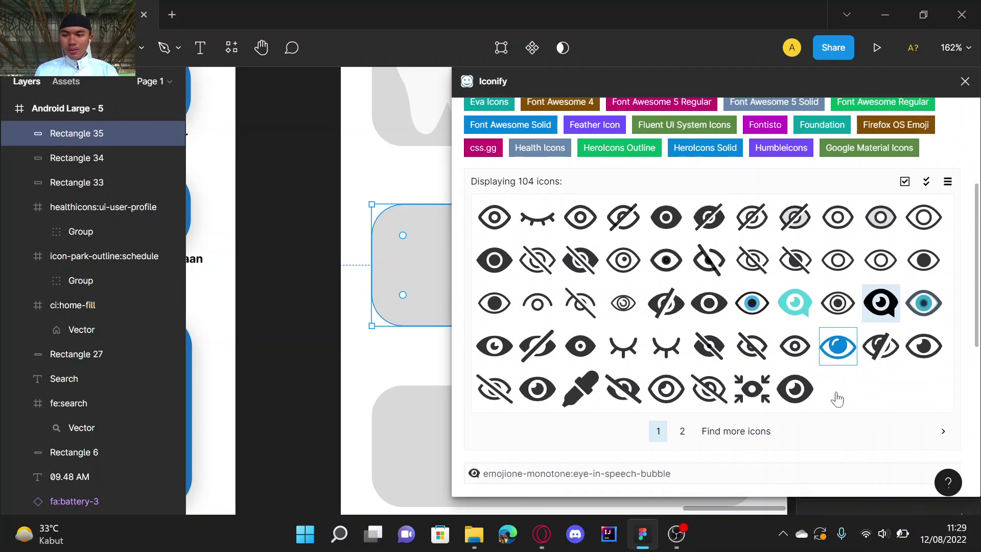
pyautogui.click(838, 347)
pyautogui.scroll(-1, 837, 352)
pyautogui.click(581, 230)
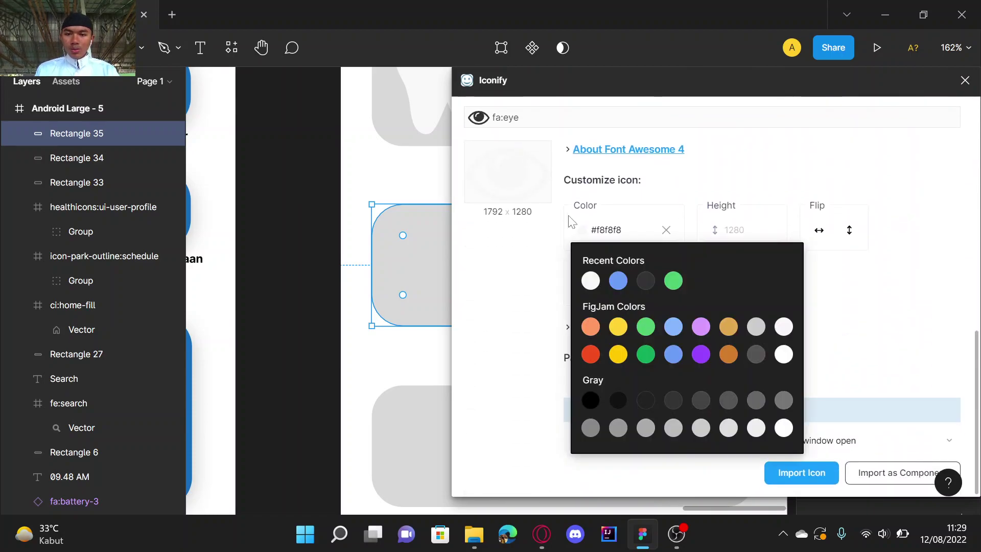
pyautogui.click(795, 470)
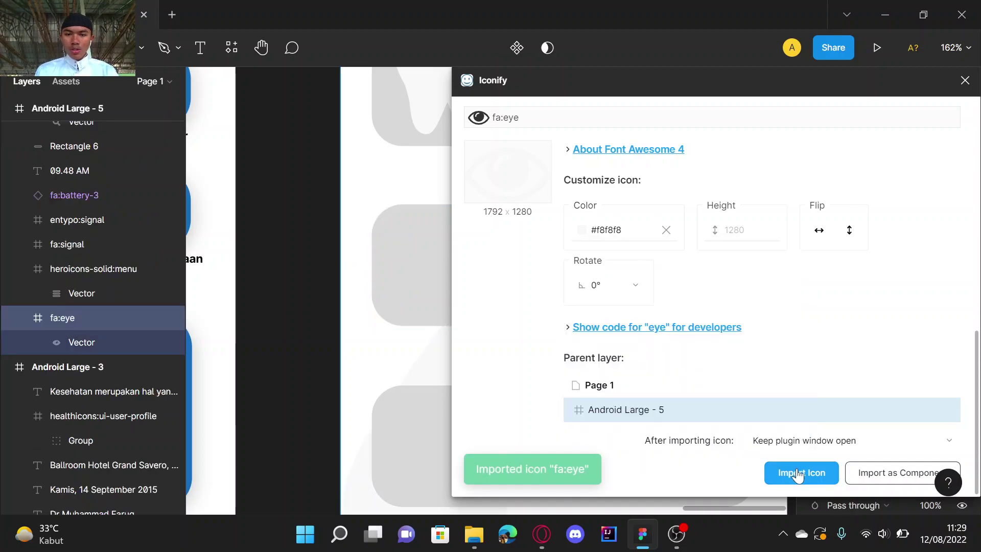
pyautogui.click(964, 81)
# Step: Scale the imported eye icon down to about 89.6 × 64 and place it near the third card's left edge at X 36, Y 481
pyautogui.scroll(6, 631, 258)
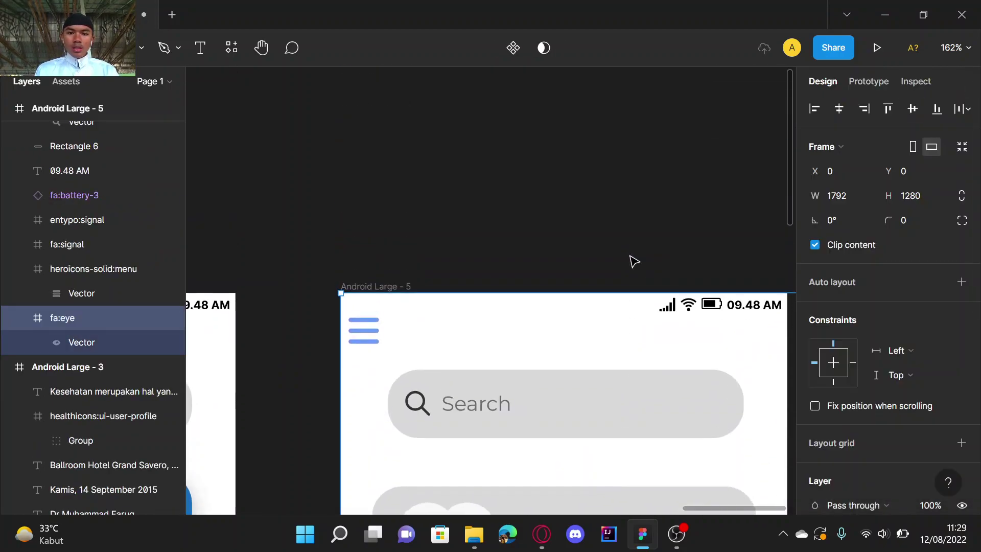
pyautogui.scroll(-5, 633, 261)
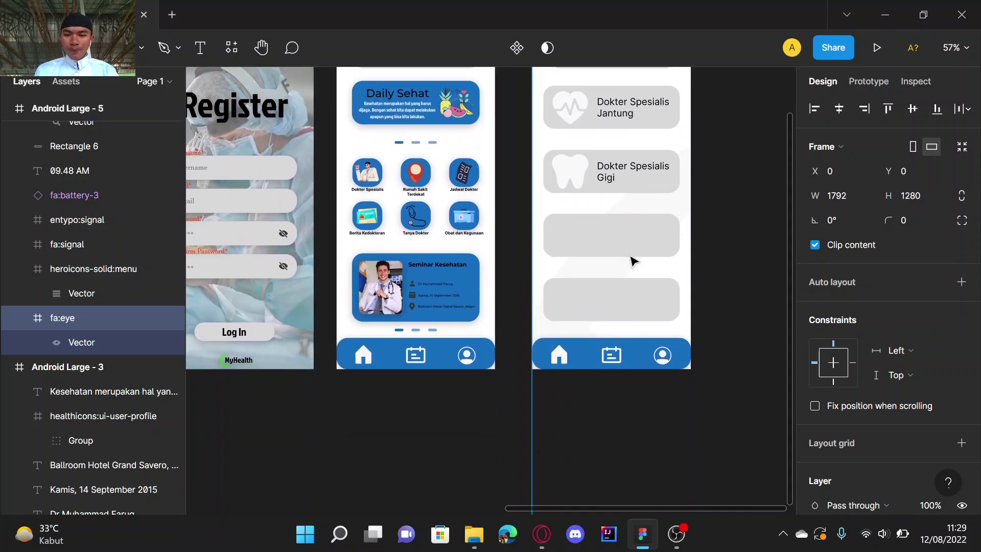
pyautogui.scroll(-4, 633, 261)
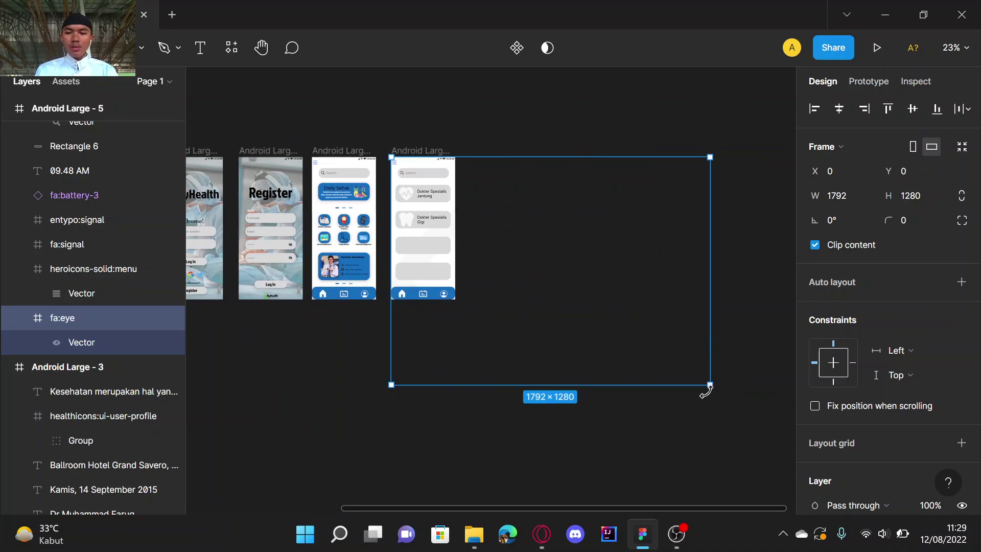
pyautogui.moveTo(620, 339); pyautogui.dragTo(399, 195)
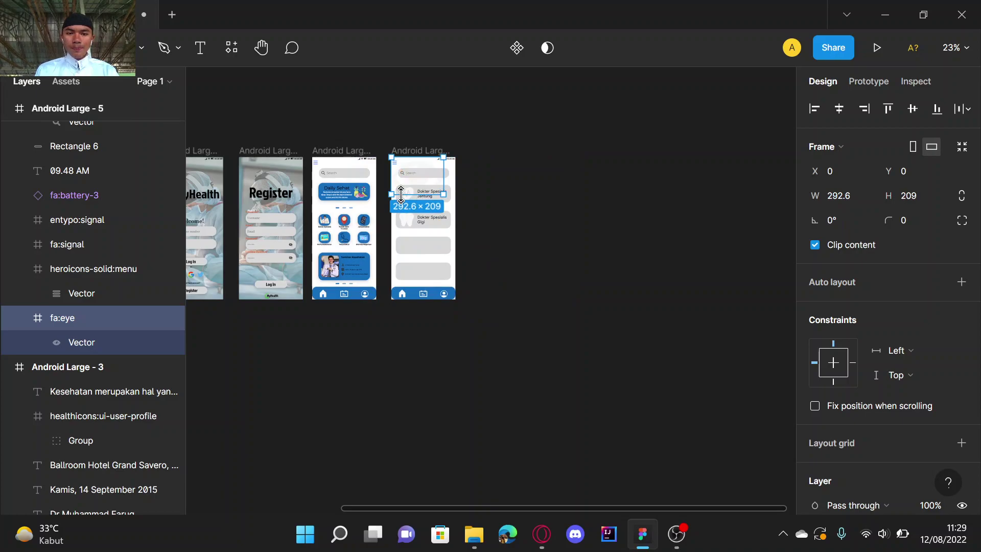
pyautogui.scroll(3, 401, 195)
pyautogui.moveTo(438, 125); pyautogui.dragTo(451, 312)
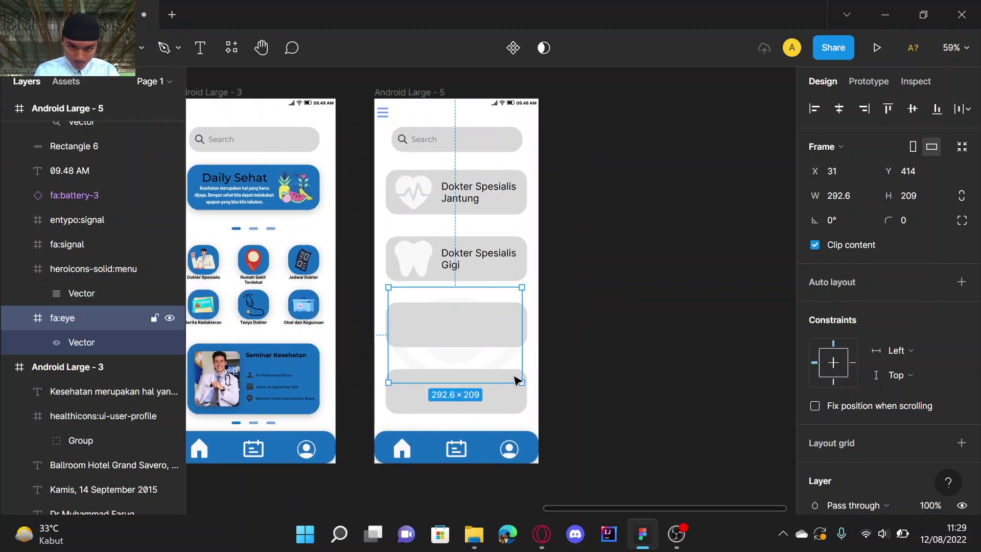
pyautogui.moveTo(521, 381); pyautogui.dragTo(418, 327)
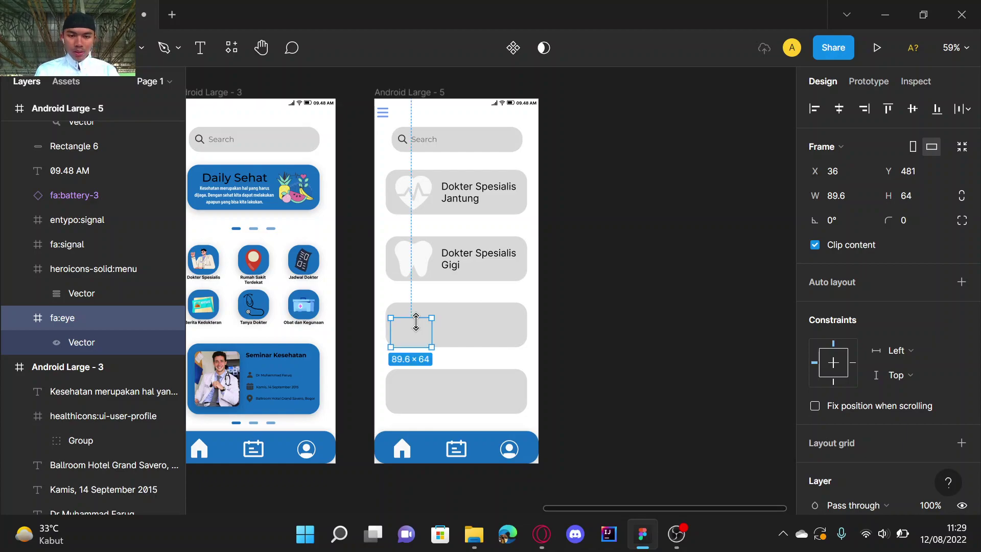
# Step: Raise the fa:eye layer to sit directly above bi:heart-pulse-fill and center the eye icon vertically on the third card
pyautogui.scroll(5, 449, 303)
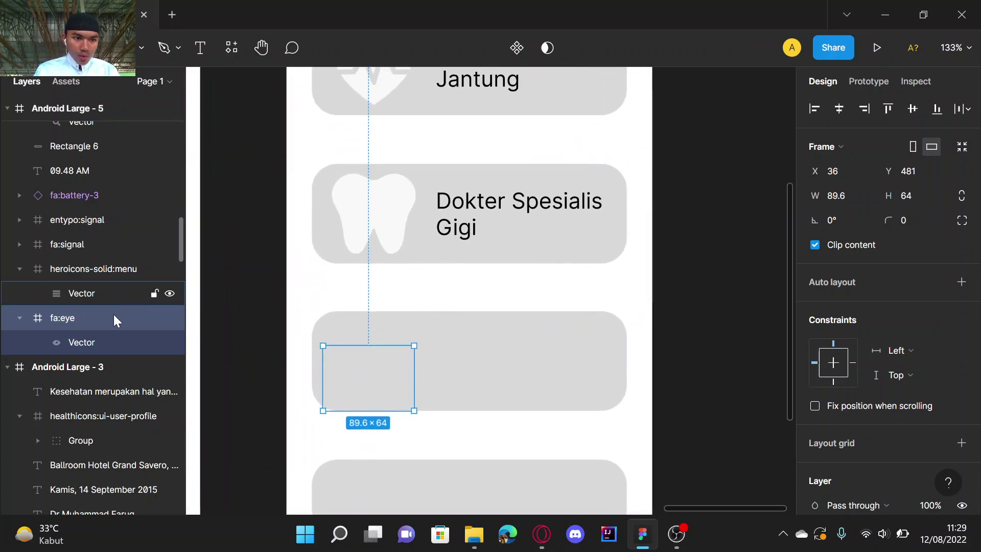
pyautogui.moveTo(113, 315); pyautogui.dragTo(115, 158)
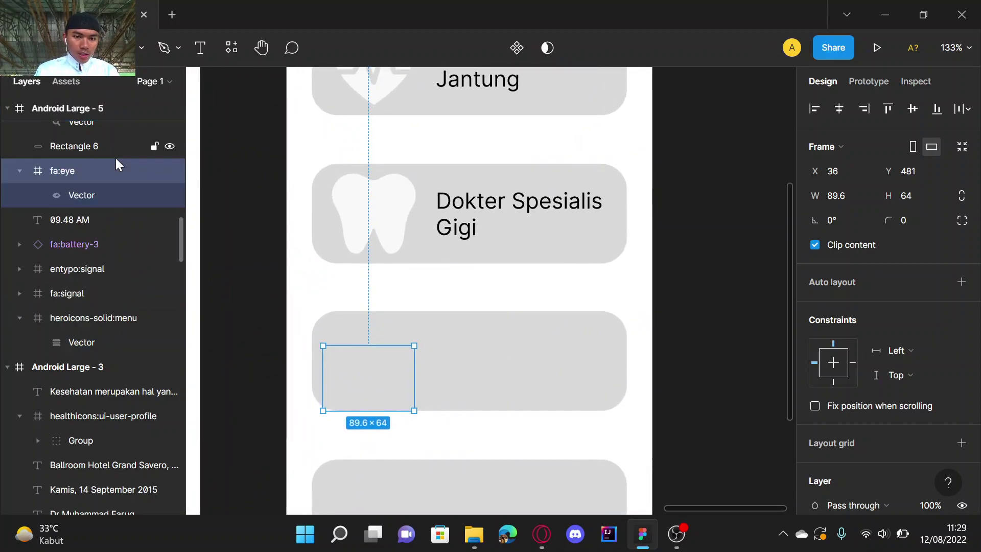
pyautogui.scroll(4, 116, 158)
pyautogui.moveTo(109, 356); pyautogui.dragTo(103, 133)
pyautogui.scroll(5, 104, 130)
pyautogui.scroll(2, 104, 135)
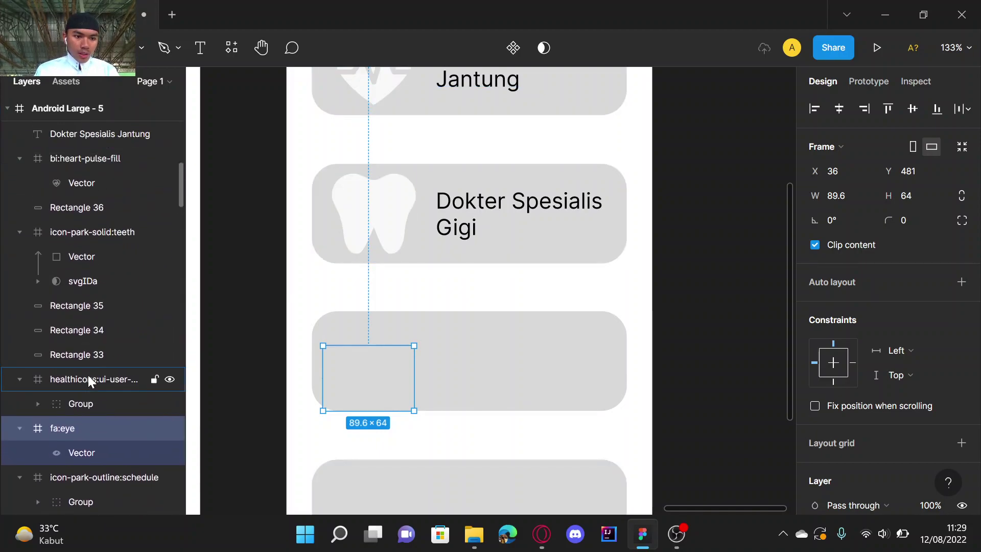
pyautogui.moveTo(84, 435); pyautogui.dragTo(112, 148)
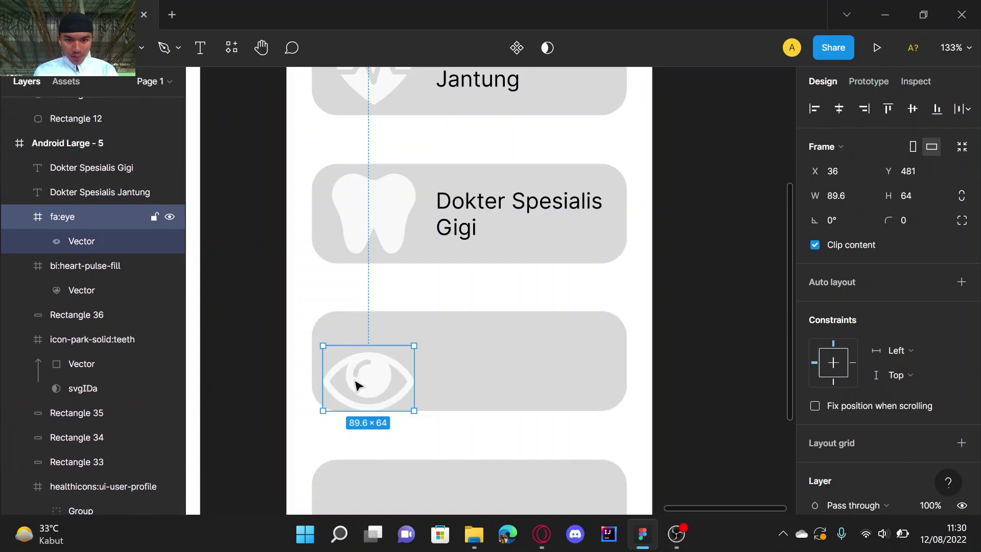
pyautogui.moveTo(367, 388); pyautogui.dragTo(374, 373)
# Step: Duplicate the Dokter Spesialis Gigi label and place the copy beside the eye icon on the third card at X 147, Y 470
pyautogui.click(465, 225)
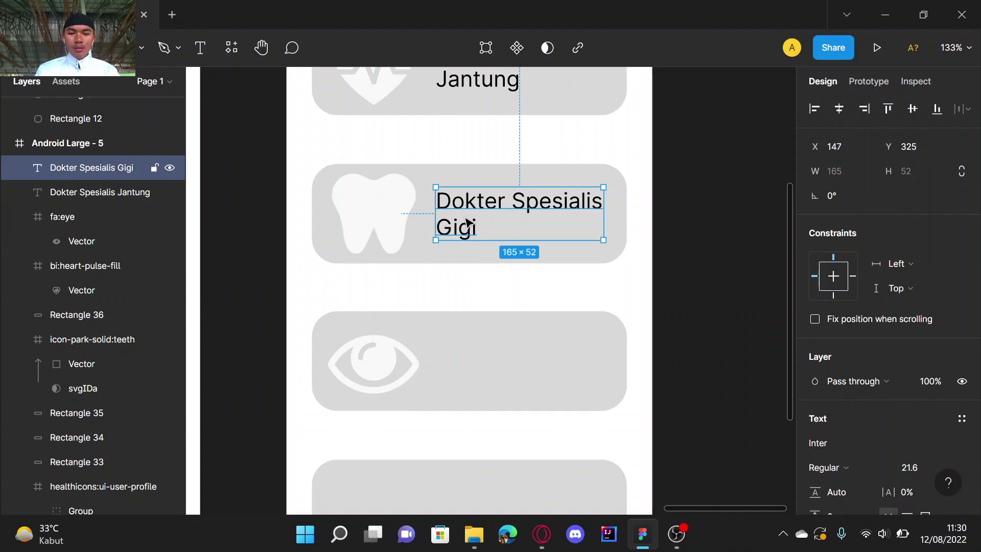
pyautogui.hotkey('ctrl', 'd')
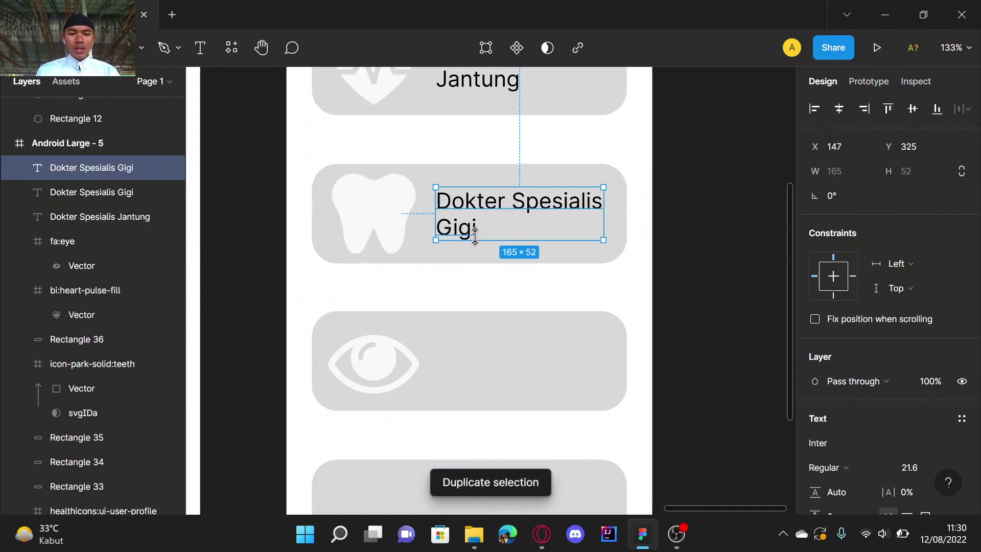
pyautogui.moveTo(468, 236); pyautogui.dragTo(469, 379)
# Step: Replace the duplicated label's text on the third card with "Dokter Spesialis Mata" and deselect it
pyautogui.doubleClick(473, 382)
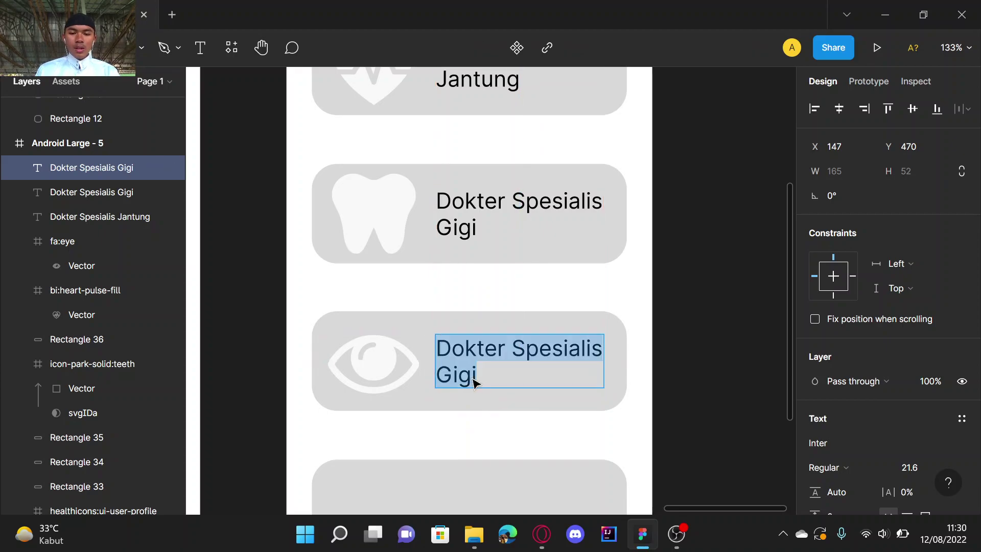
pyautogui.press('BackSpace')
pyautogui.press('capslock')
pyautogui.write('D')
pyautogui.press('capslock')
pyautogui.write('i')
pyautogui.press('BackSpace')
pyautogui.write('okter')
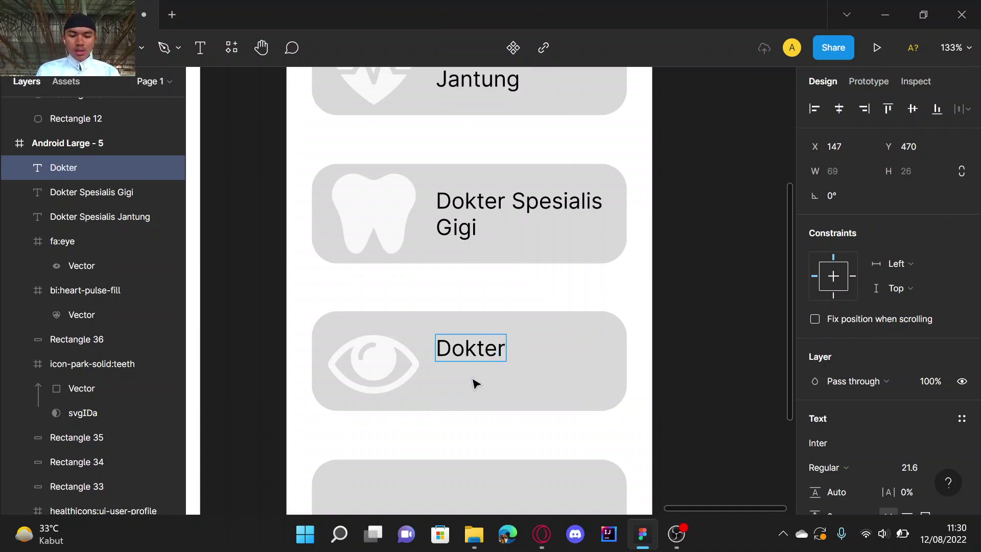
pyautogui.press('capslock')
pyautogui.write('S')
pyautogui.press('capslock')
pyautogui.write('p')
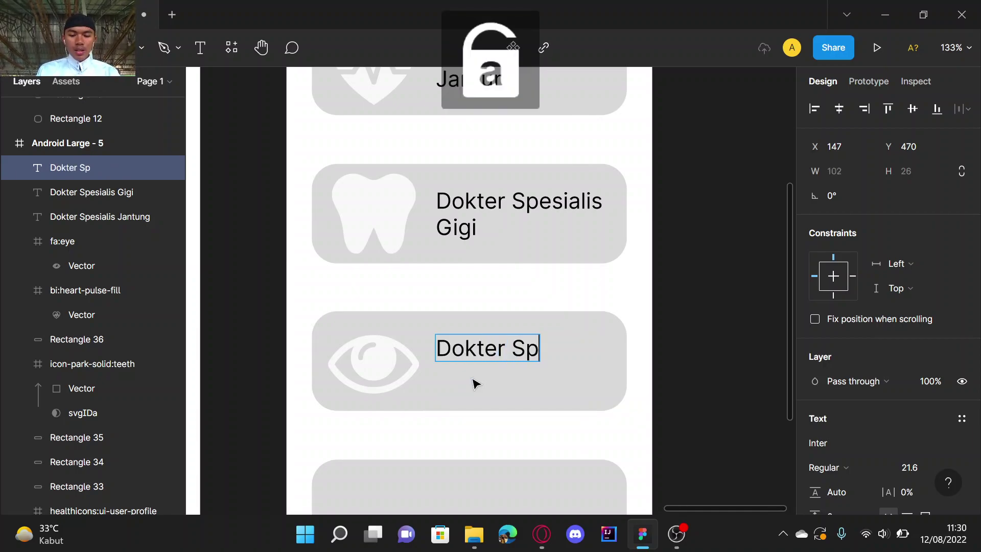
pyautogui.write('esialis')
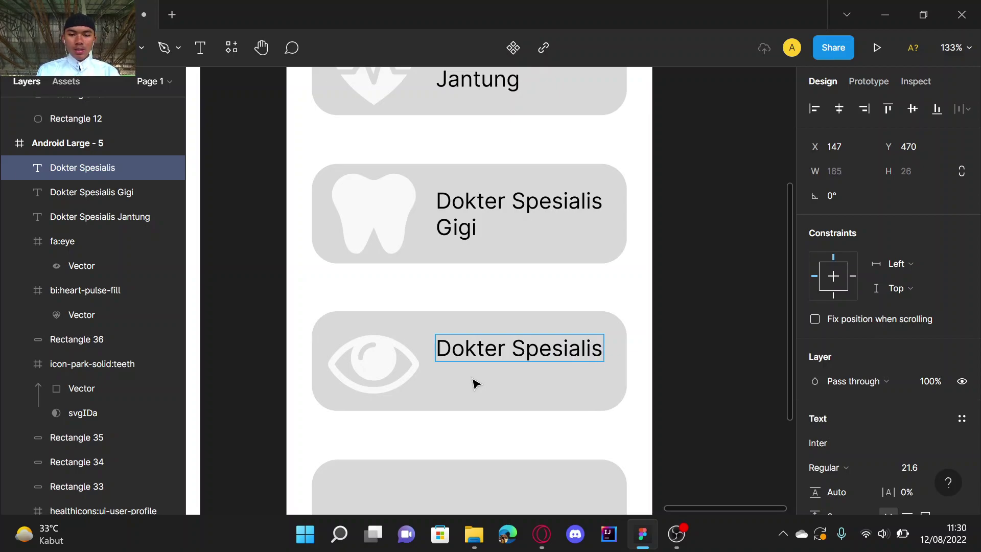
pyautogui.press('capslock')
pyautogui.write('M')
pyautogui.press('capslock')
pyautogui.write('ata')
pyautogui.scroll(-5, 473, 384)
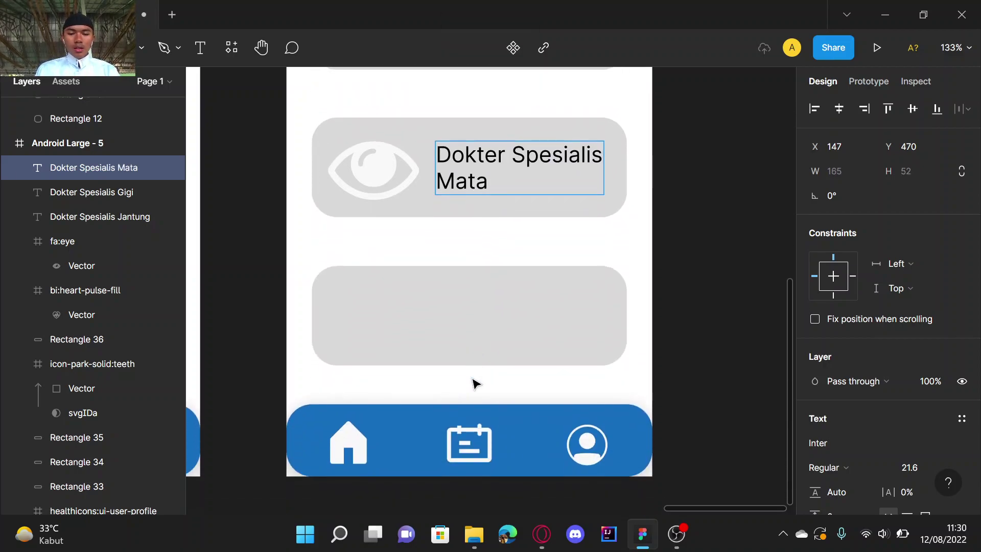
pyautogui.scroll(1, 473, 383)
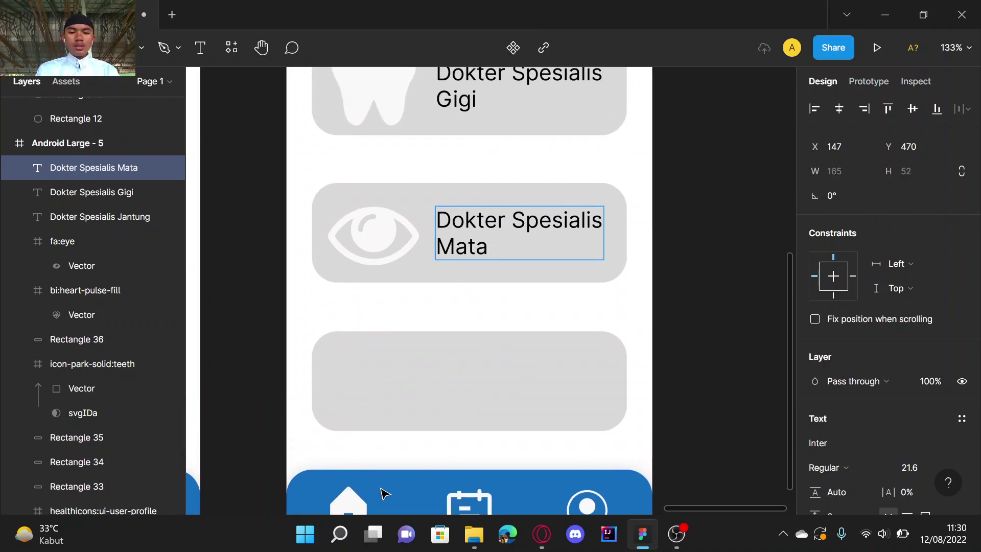
pyautogui.scroll(-2, 513, 384)
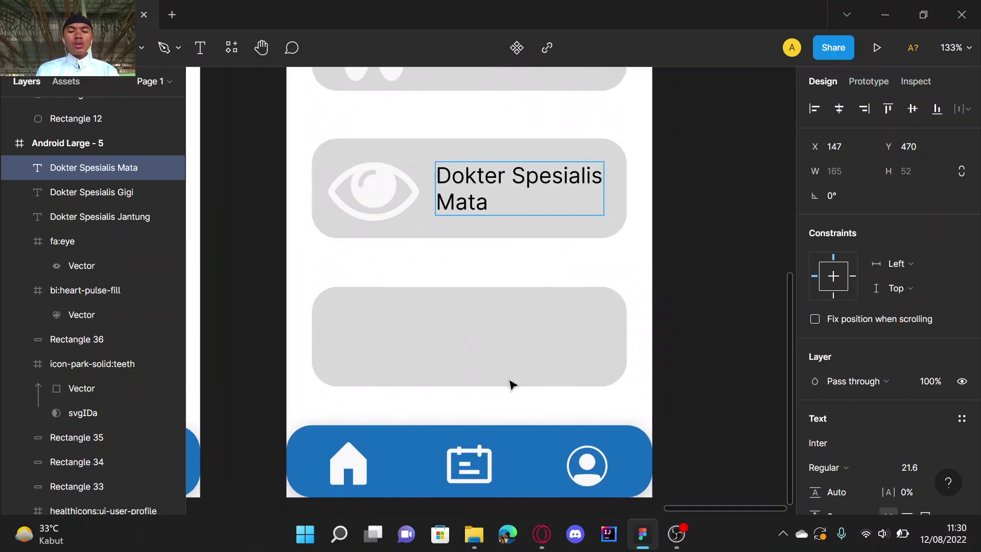
pyautogui.press('Escape')
pyautogui.click(270, 318)
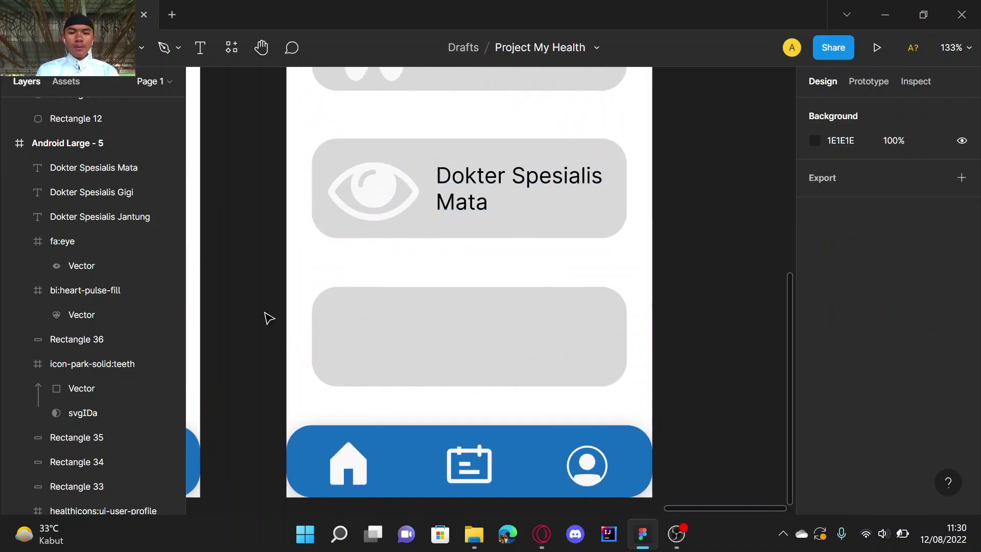
# Step: Search the Iconify plugin for "baby" icons to use on the empty fourth card
pyautogui.rightClick(388, 322)
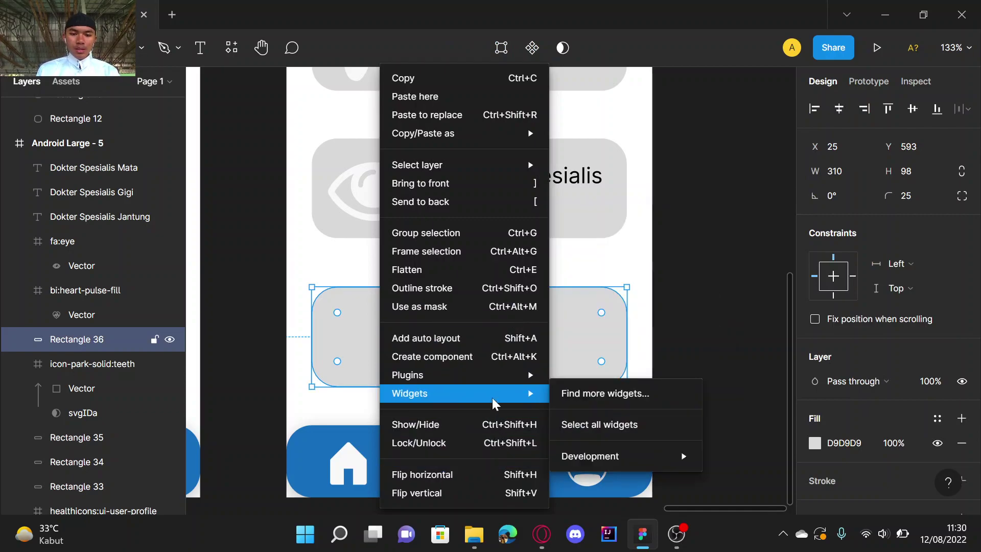
pyautogui.moveTo(516, 374)
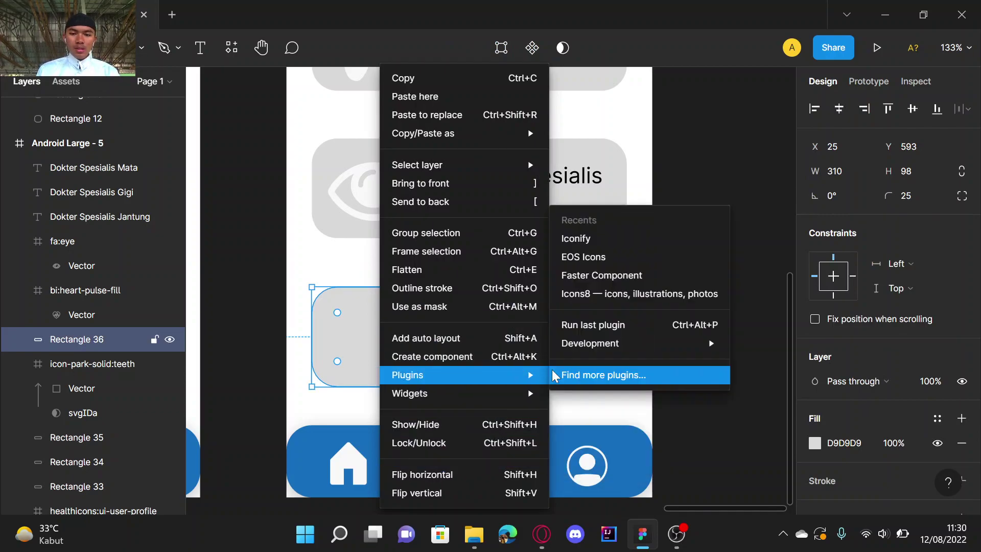
pyautogui.click(580, 238)
pyautogui.click(549, 198)
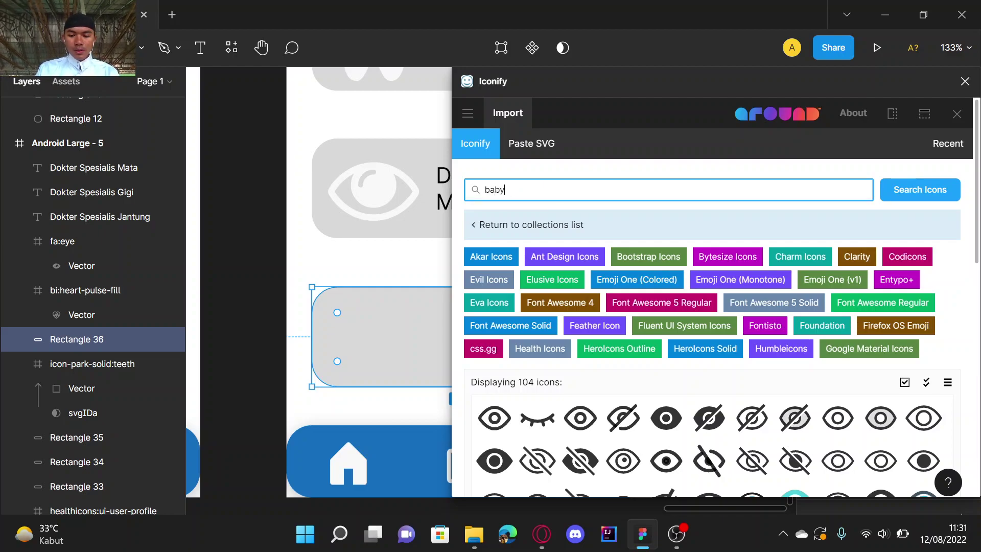
pyautogui.press('Return')
pyautogui.scroll(2, 625, 345)
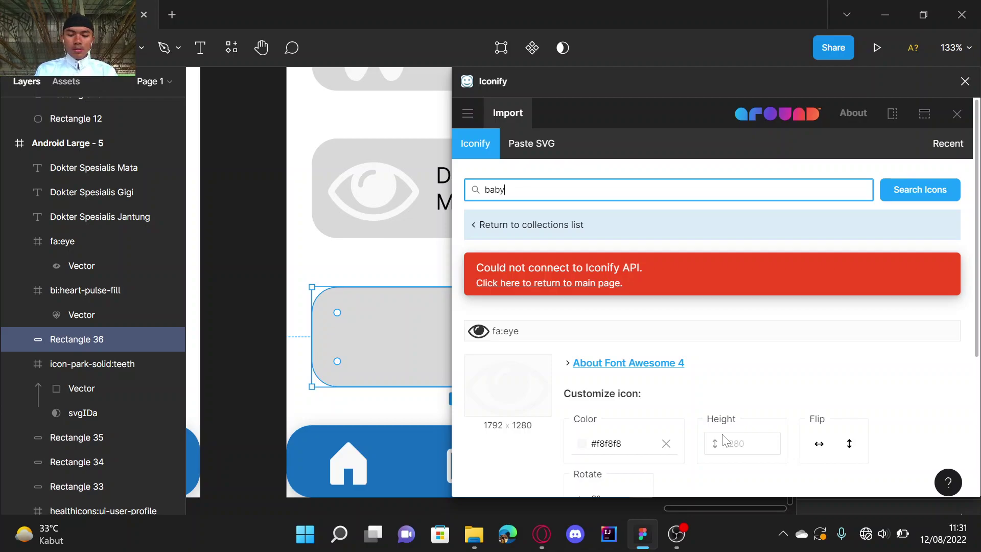
pyautogui.press('Return')
# Step: Browse the baby icon results across several pages for a solid baby symbol that suits the fourth card
pyautogui.scroll(-3, 649, 295)
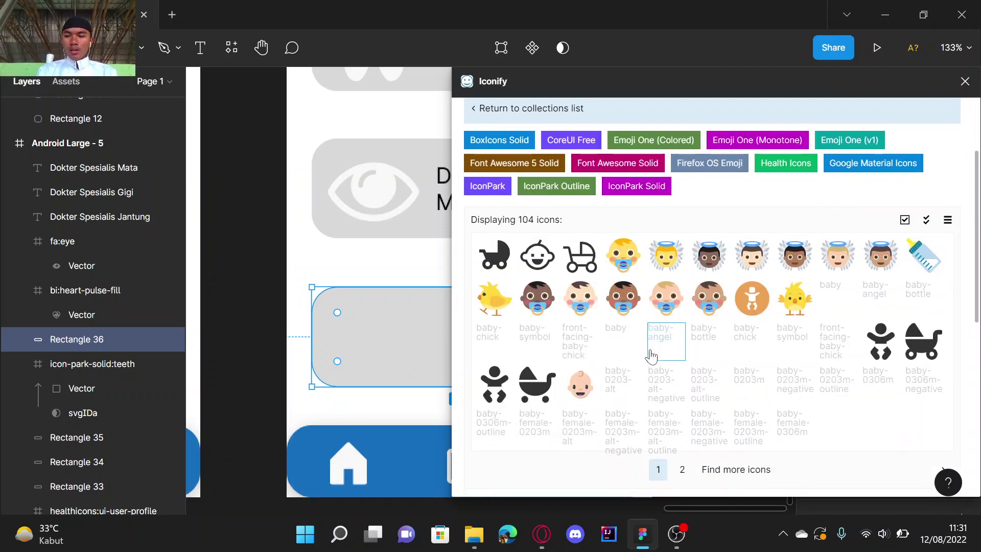
pyautogui.scroll(-2, 649, 354)
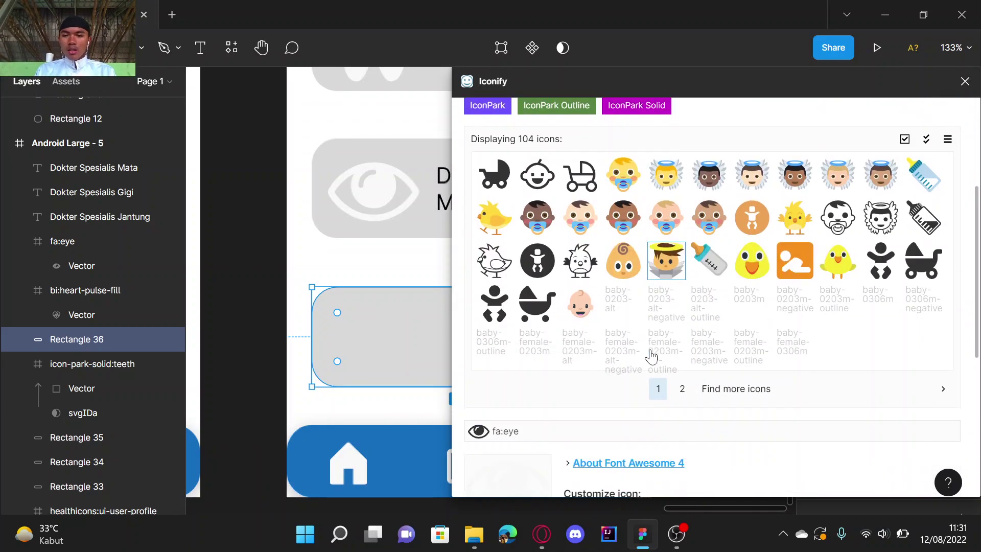
pyautogui.scroll(-1, 651, 356)
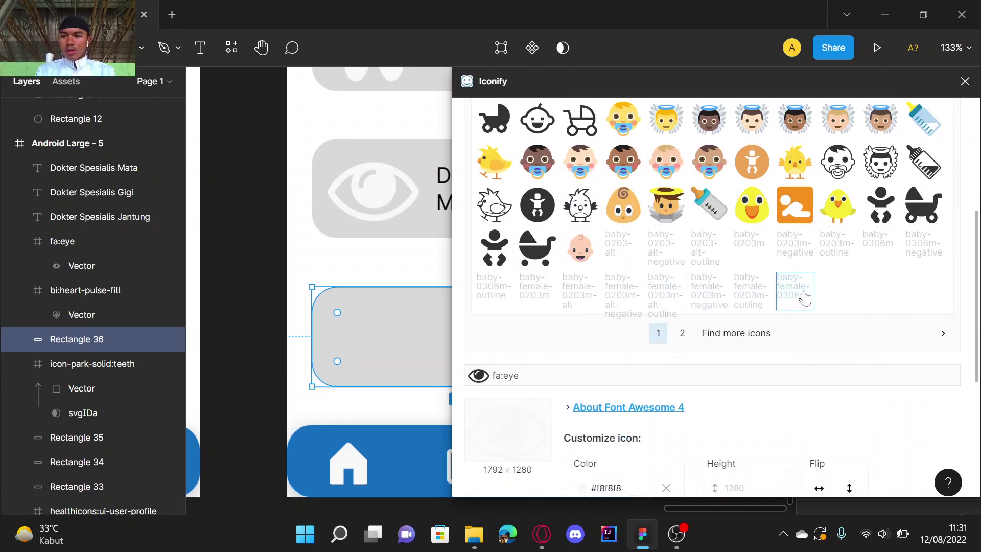
pyautogui.scroll(1, 805, 296)
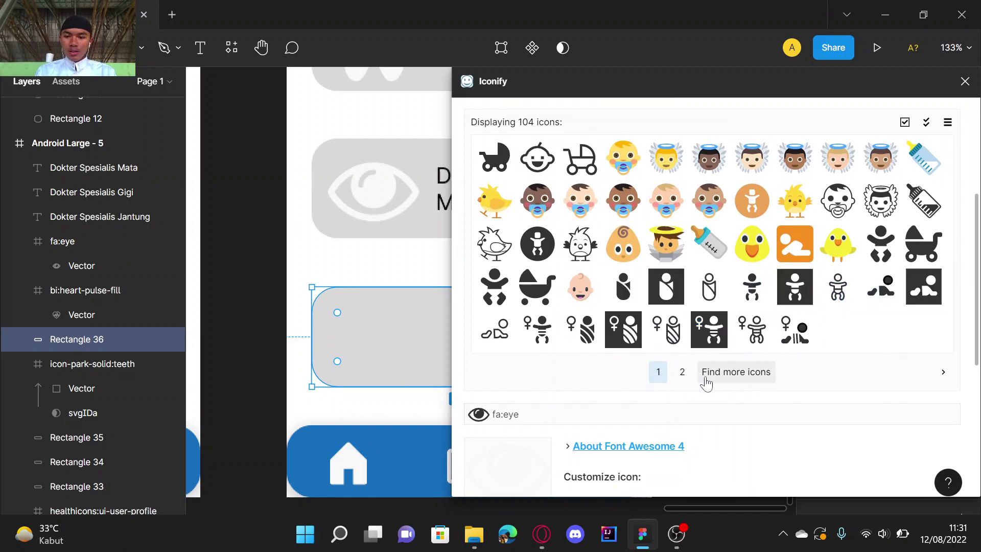
pyautogui.scroll(-6, 686, 376)
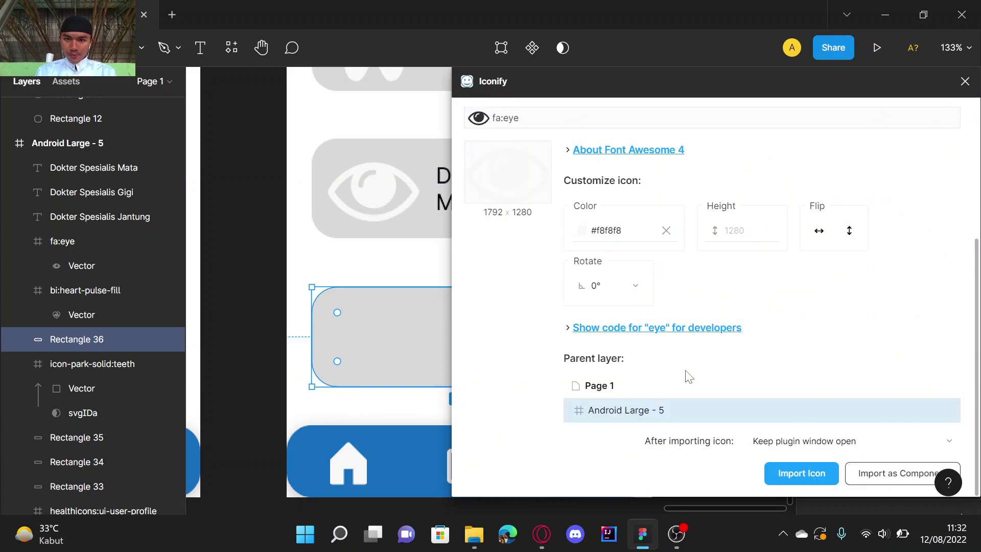
pyautogui.scroll(7, 688, 376)
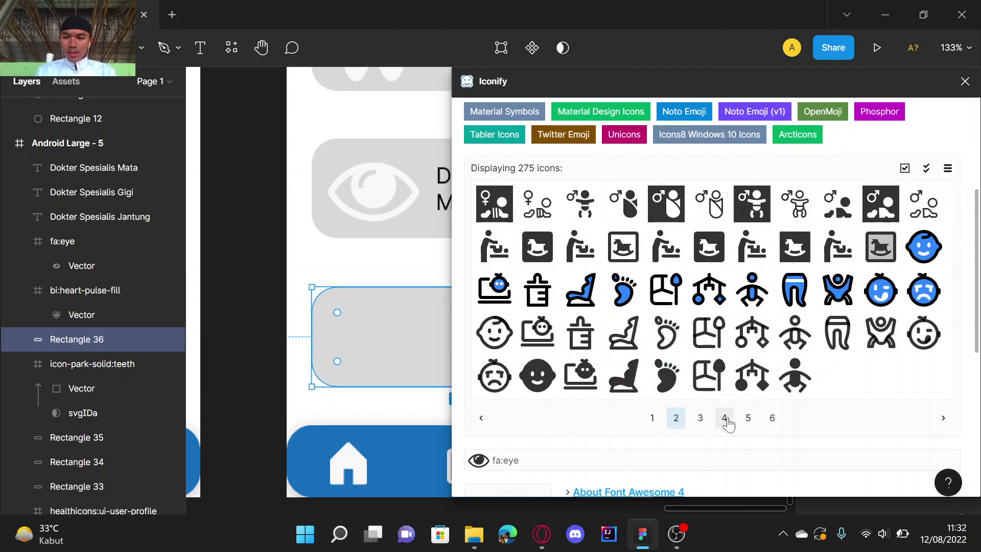
pyautogui.click(700, 419)
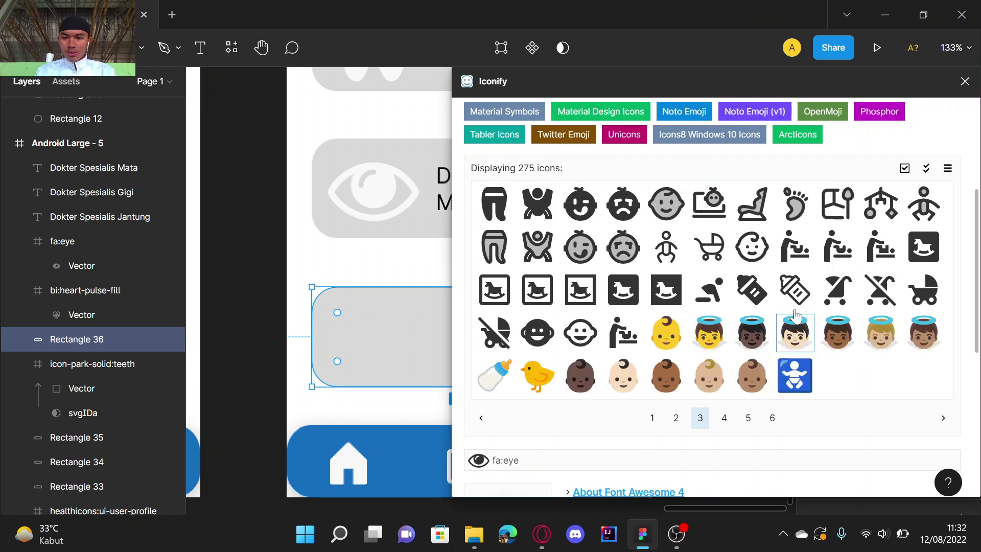
pyautogui.click(652, 418)
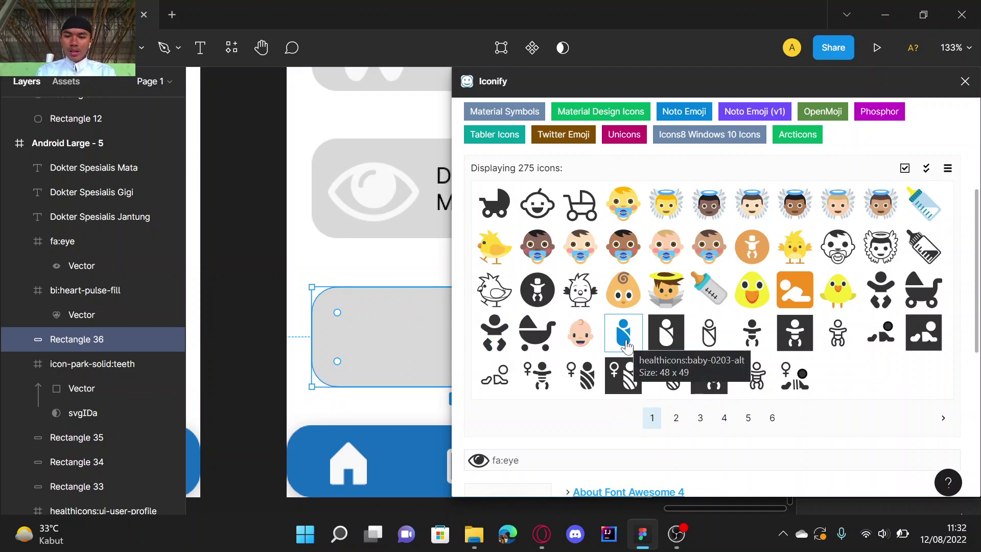
# Step: Import the fa6-solid:baby icon in color #f8f8f8 into the Android Large - 5 frame and close Iconify
pyautogui.click(494, 333)
pyautogui.scroll(-5, 800, 377)
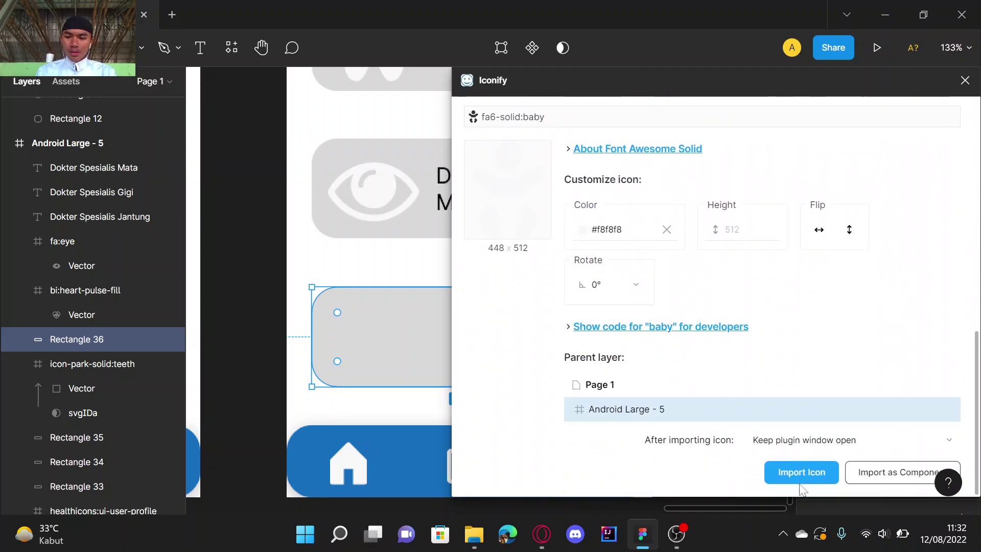
pyautogui.click(801, 473)
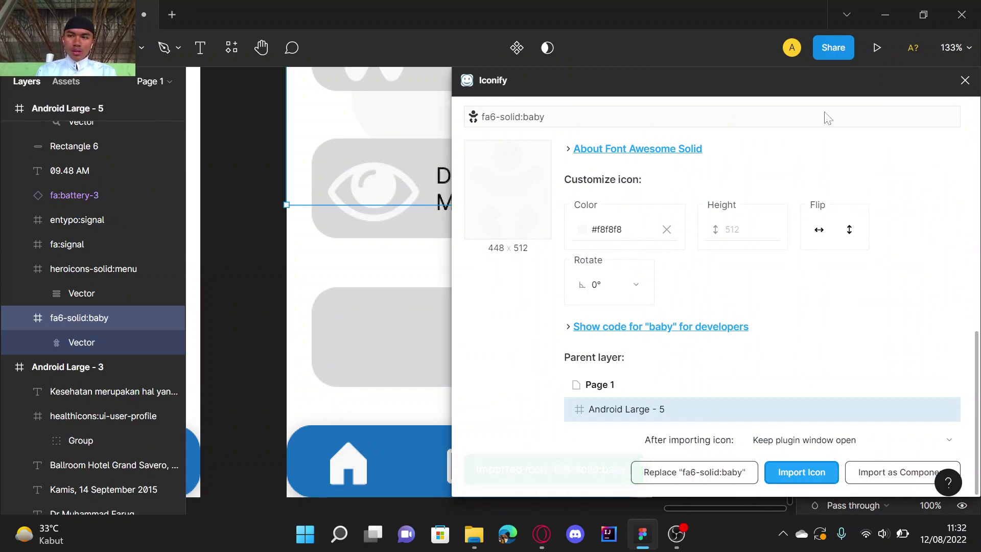
pyautogui.click(965, 80)
# Step: Scale the imported baby icon down to about 138 × 157.71 and move it over the fourth card at X 41, Y 566
pyautogui.scroll(-5, 566, 240)
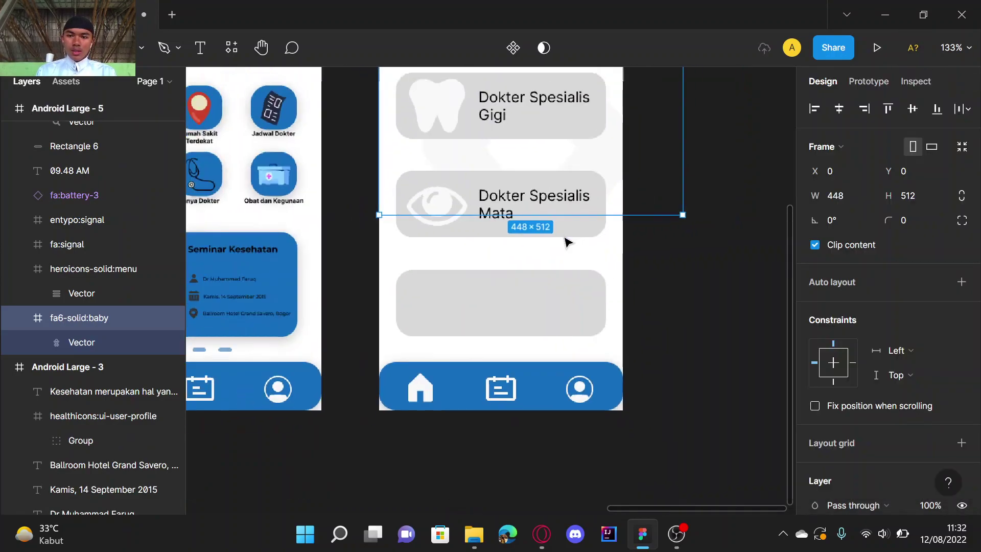
pyautogui.scroll(2, 601, 152)
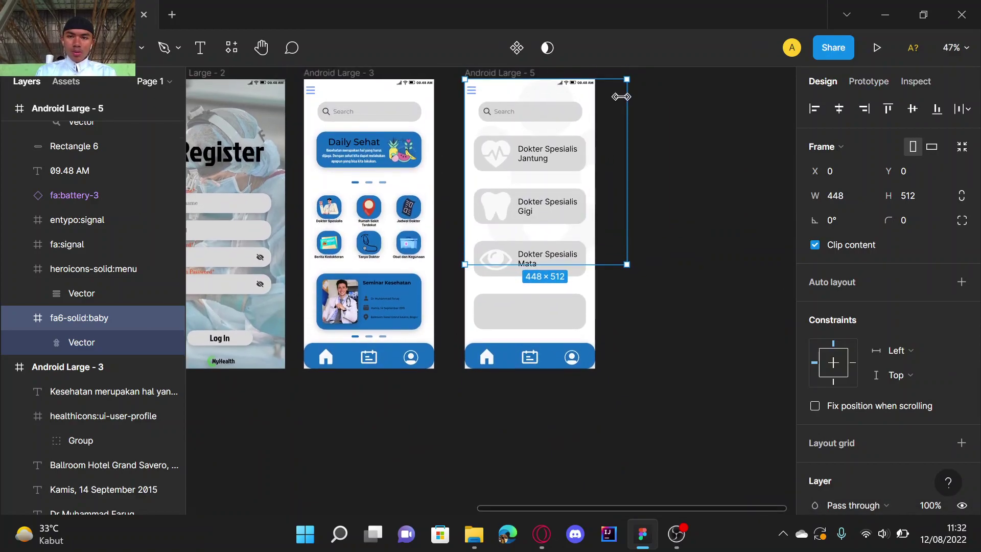
pyautogui.moveTo(629, 76); pyautogui.dragTo(514, 207)
pyautogui.moveTo(502, 241); pyautogui.dragTo(515, 318)
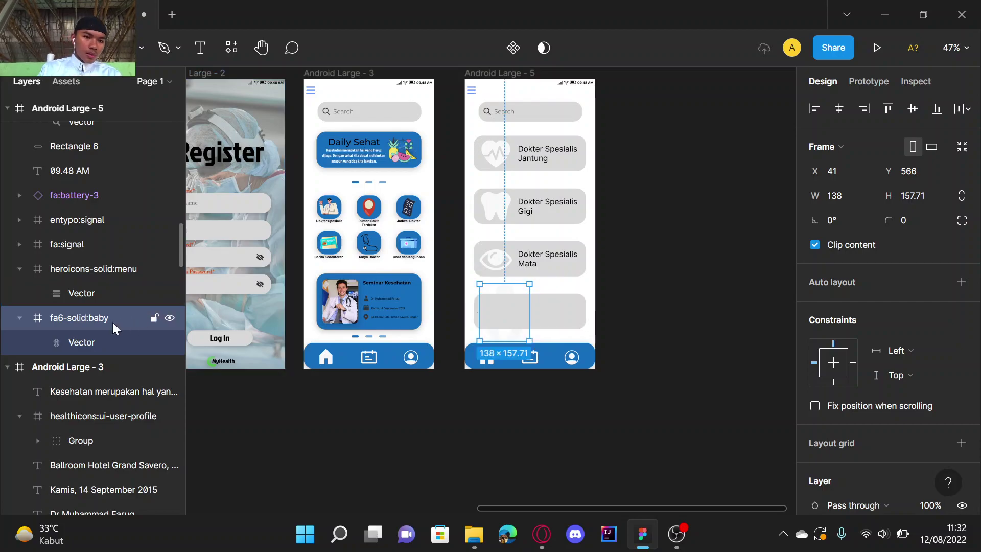
# Step: Raise the fa6-solid:baby layer within Android Large - 5 to sit directly below the Dokter Spesialis Mata text layer
pyautogui.moveTo(108, 302); pyautogui.dragTo(93, 142)
pyautogui.moveTo(84, 502); pyautogui.dragTo(112, 190)
pyautogui.scroll(3, 111, 190)
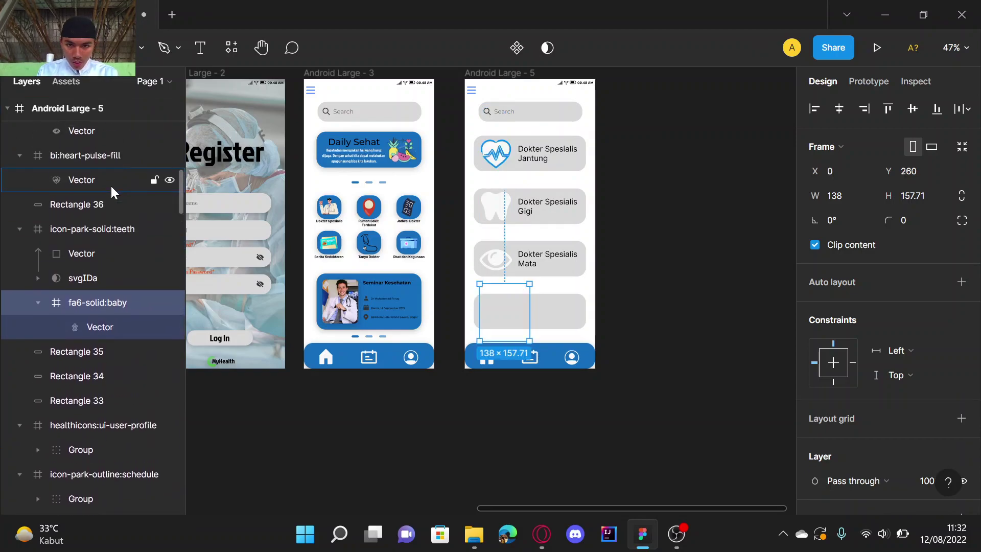
pyautogui.moveTo(87, 300); pyautogui.dragTo(106, 142)
pyautogui.scroll(3, 105, 142)
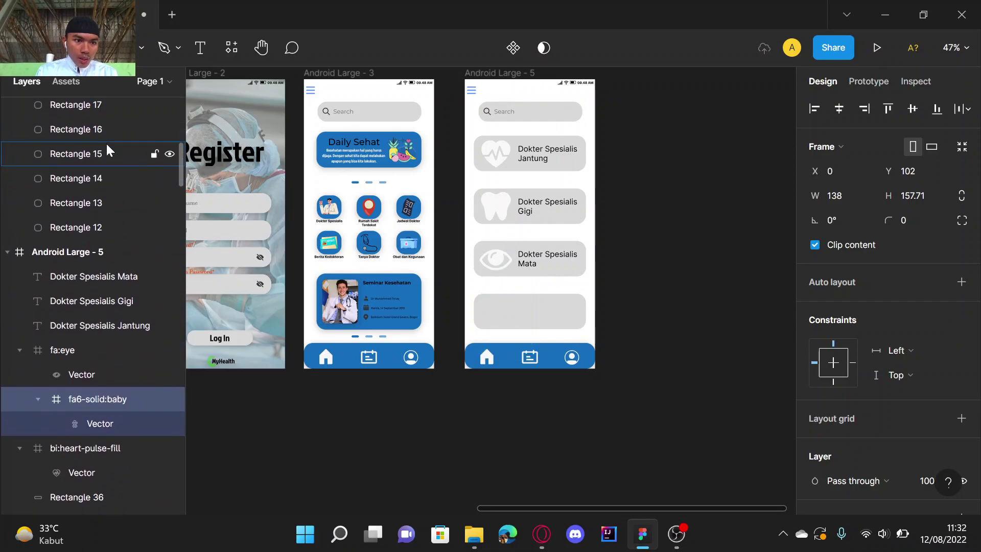
pyautogui.moveTo(96, 406); pyautogui.dragTo(102, 299)
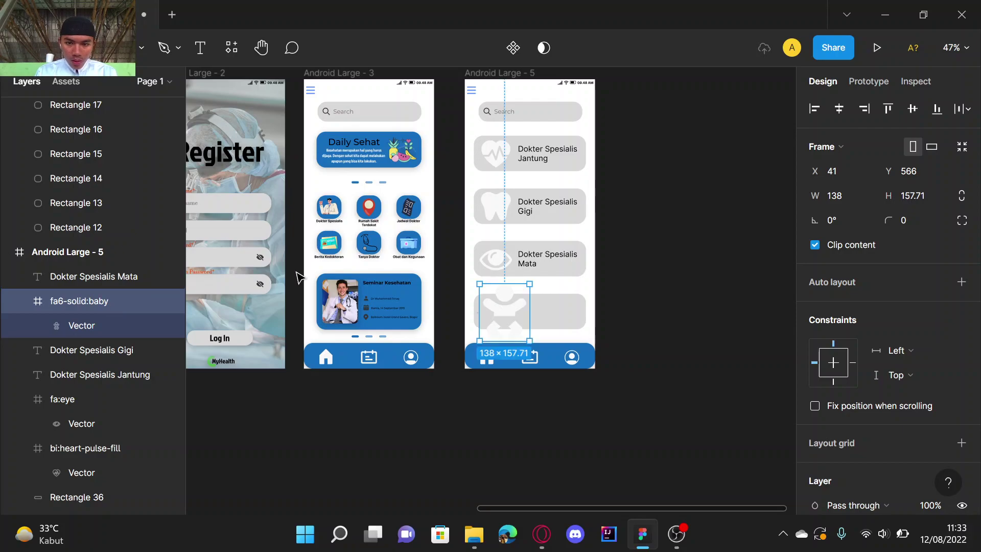
# Step: Shrink the baby icon to about 76 × 86.86 and fit it inside the fourth card at X 48, Y 599
pyautogui.scroll(5, 488, 303)
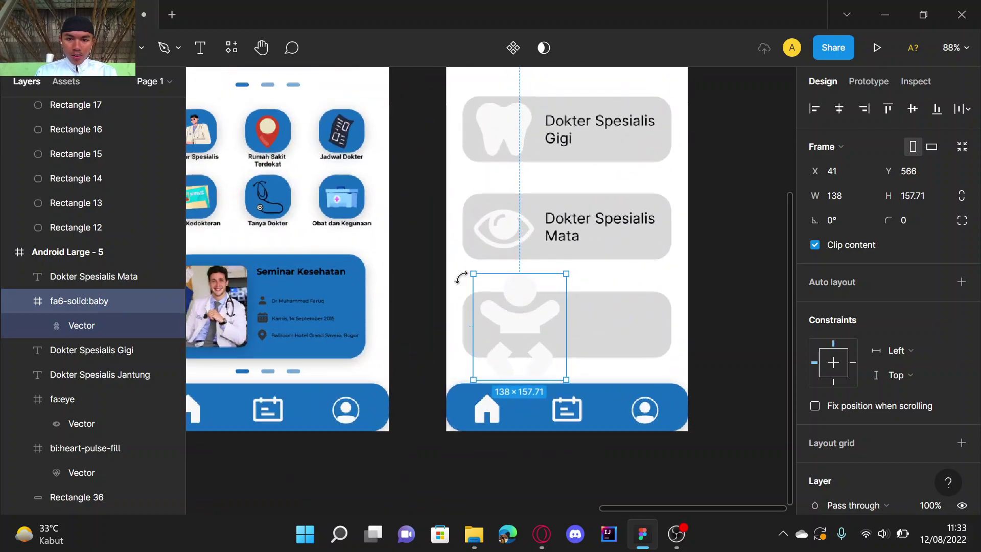
pyautogui.moveTo(469, 273); pyautogui.dragTo(496, 302)
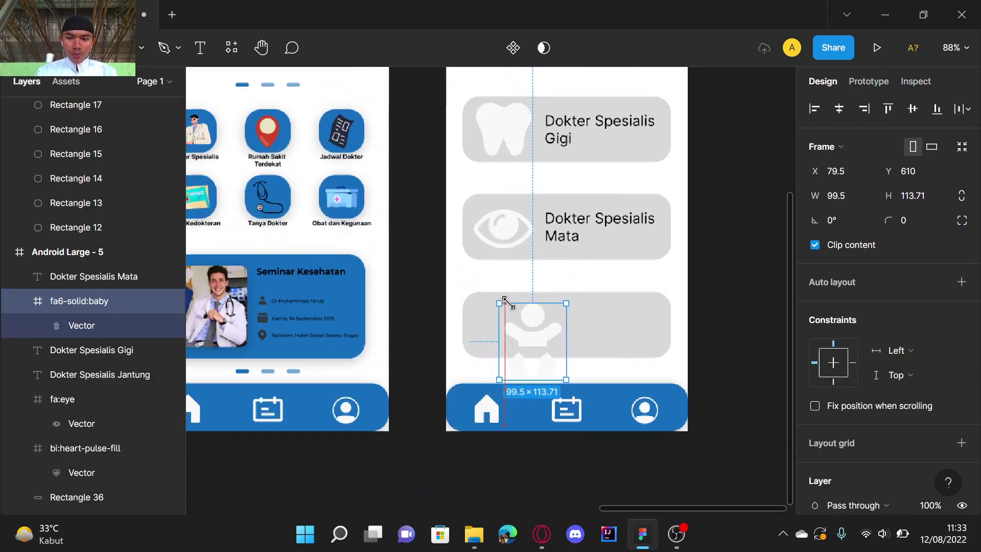
pyautogui.moveTo(567, 379); pyautogui.dragTo(509, 332)
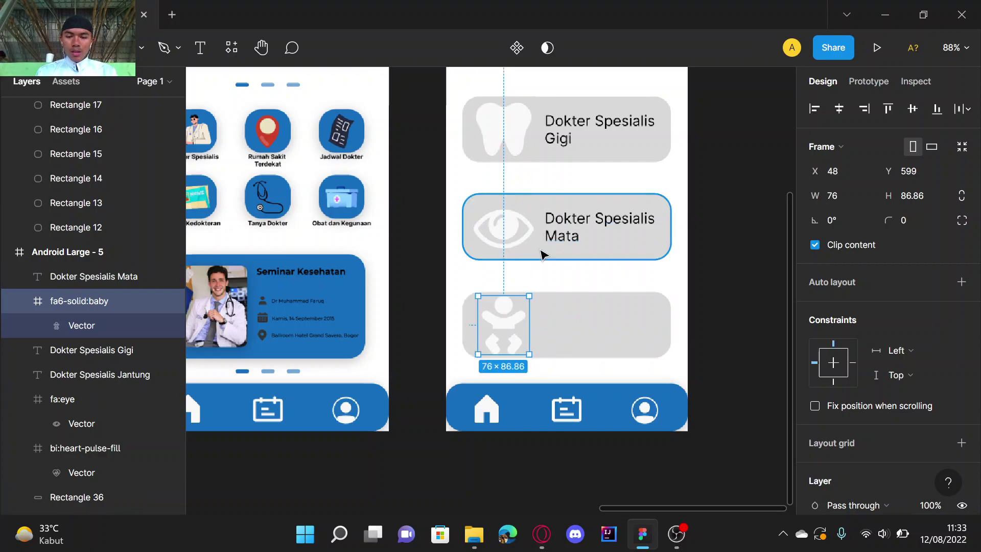
# Step: Paste a copy of the specialist label onto the fourth card beside the baby icon, reading "Dokter Spesialis Anak"
pyautogui.click(572, 276)
pyautogui.click(577, 268)
pyautogui.click(578, 291)
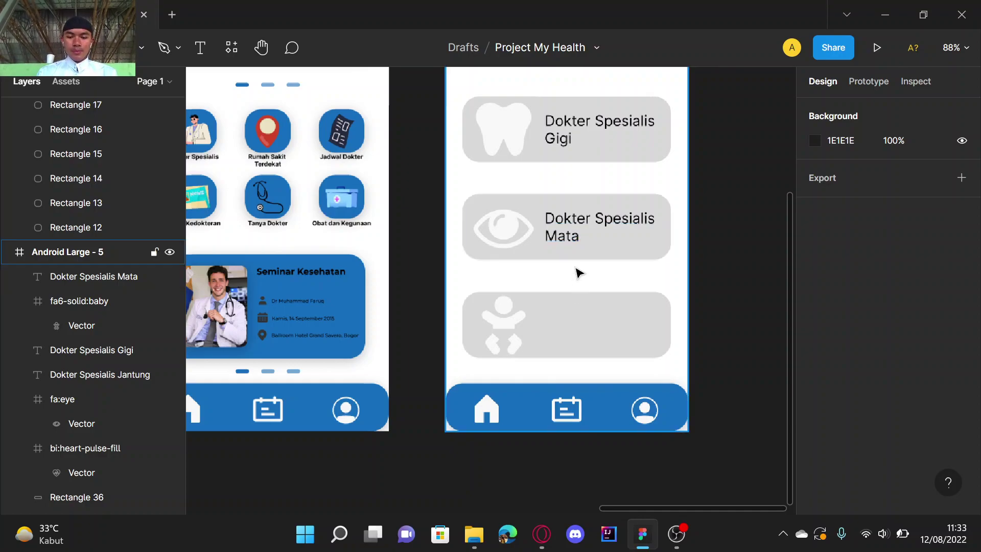
pyautogui.hotkey('ctrl', 'v')
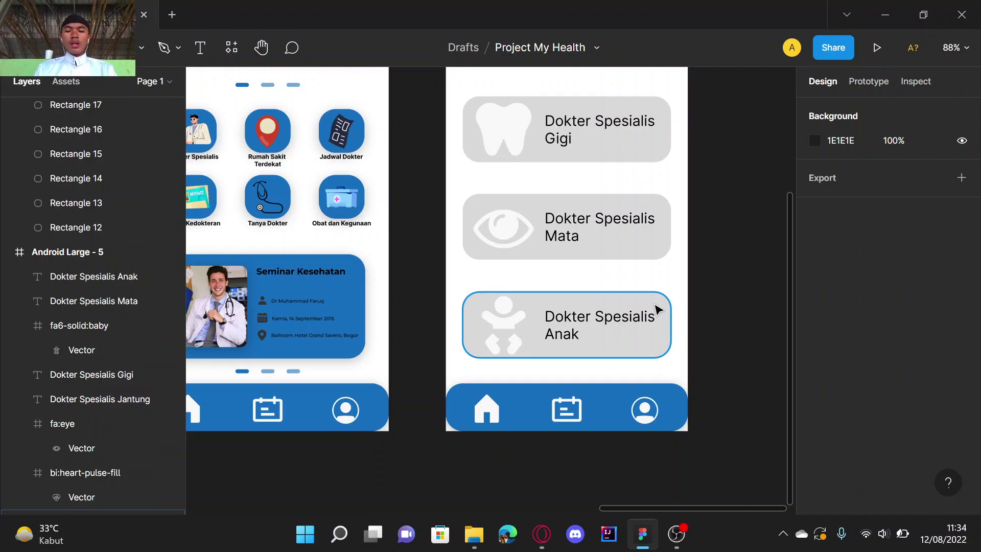
# Step: Select the "Dokter Spesialis Jantung" text layer in Android Large - 5
pyautogui.scroll(5, 658, 309)
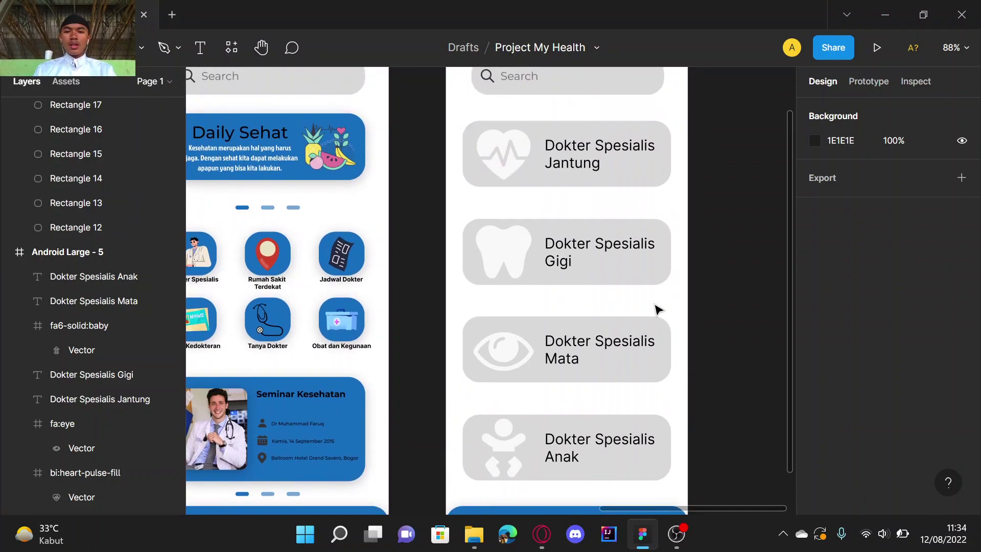
pyautogui.click(100, 399)
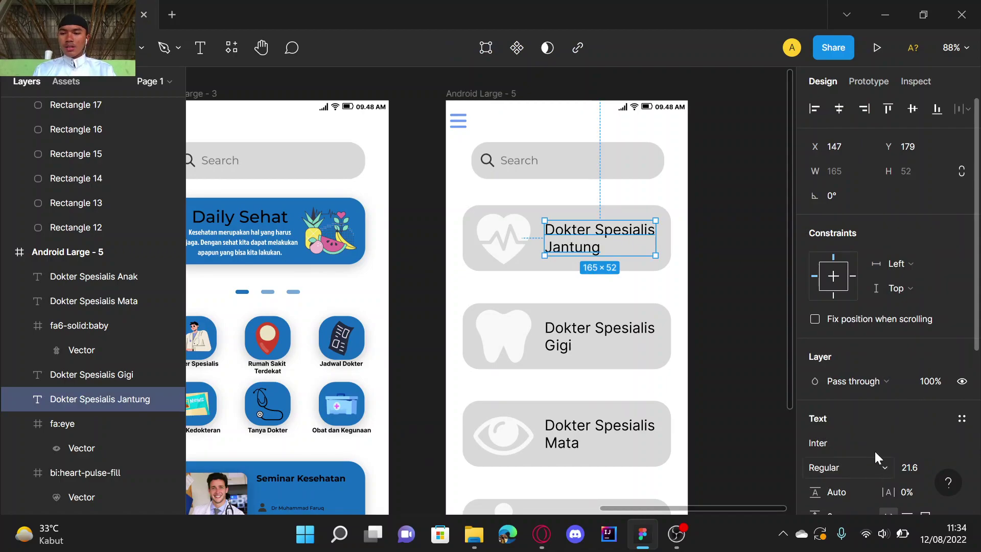
pyautogui.click(964, 444)
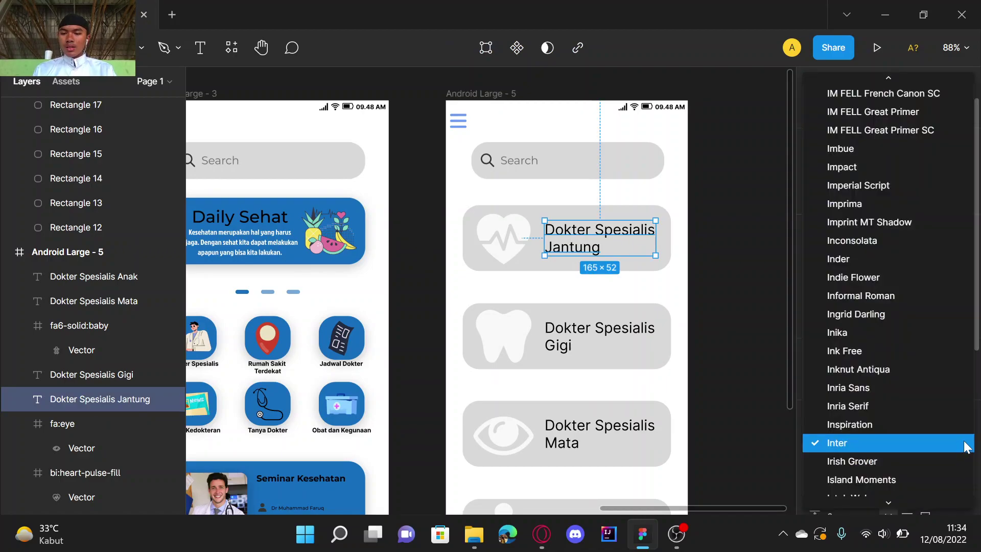
pyautogui.scroll(-15, 964, 442)
pyautogui.scroll(-12, 964, 439)
pyautogui.scroll(-8, 963, 439)
pyautogui.click(772, 432)
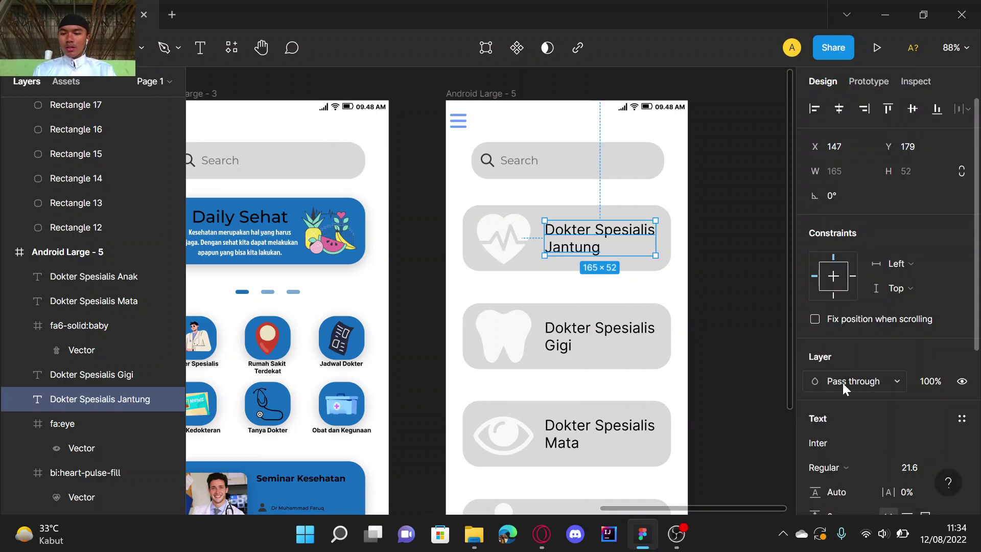
pyautogui.click(884, 442)
pyautogui.press('BackSpace')
pyautogui.write('Mon')
pyautogui.press('BackSpace')
pyautogui.press('BackSpace')
pyautogui.write('n')
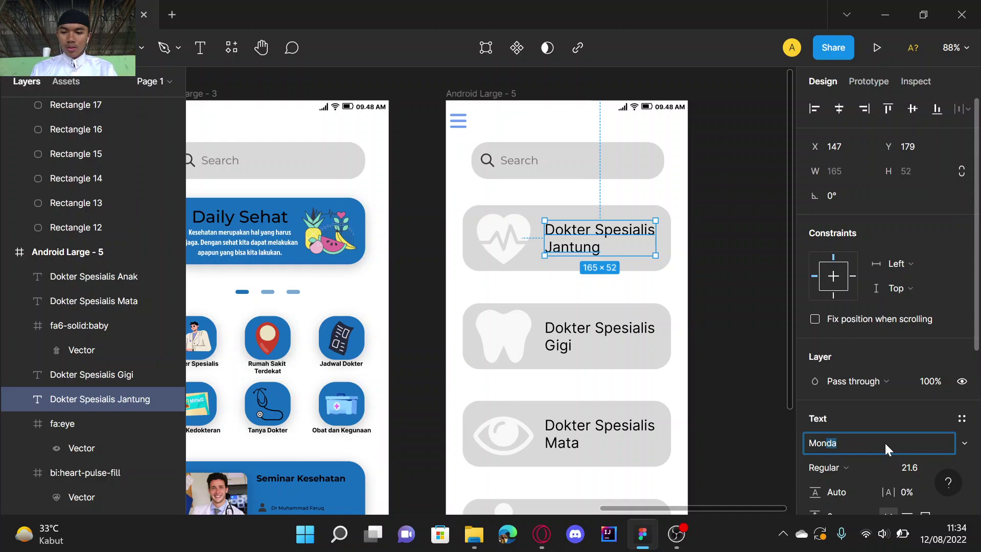
pyautogui.write('ste')
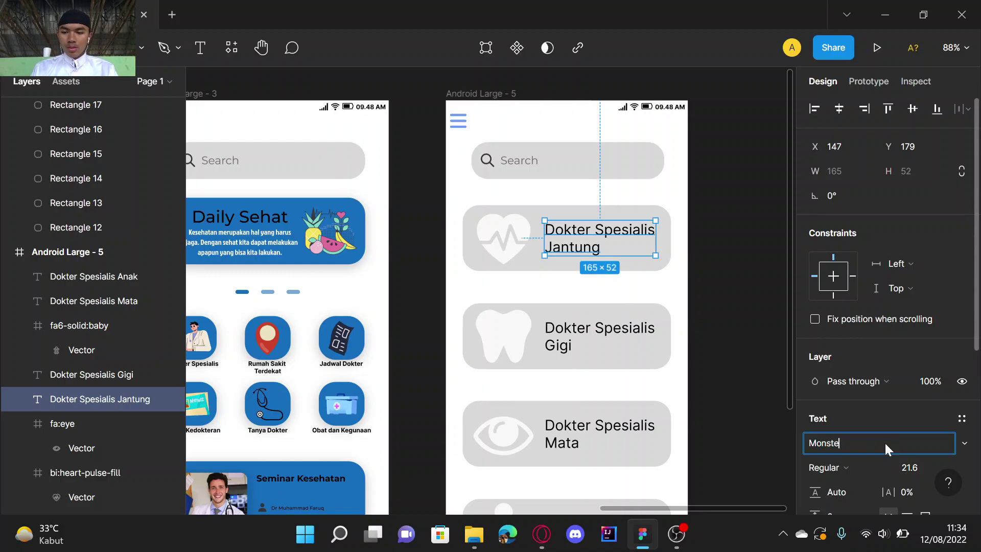
pyautogui.write('rr')
pyautogui.press('BackSpace')
pyautogui.press('BackSpace')
pyautogui.press('BackSpace')
pyautogui.press('BackSpace')
pyautogui.press('BackSpace')
pyautogui.press('BackSpace')
pyautogui.press('BackSpace')
pyautogui.press('BackSpace')
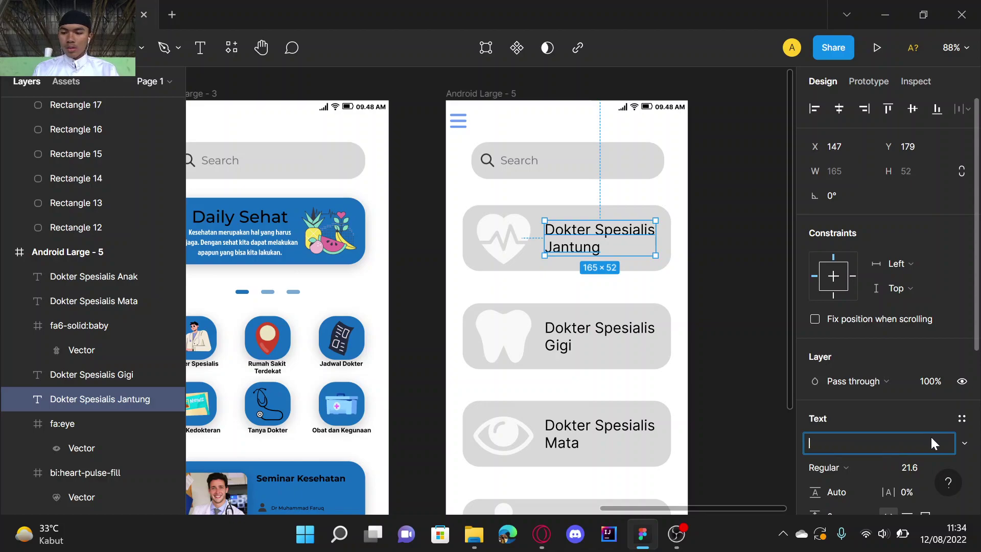
# Step: Set the font of the "Dokter Spesialis Jantung" label on the first card to Montserrat
pyautogui.click(965, 443)
pyautogui.scroll(-20, 938, 427)
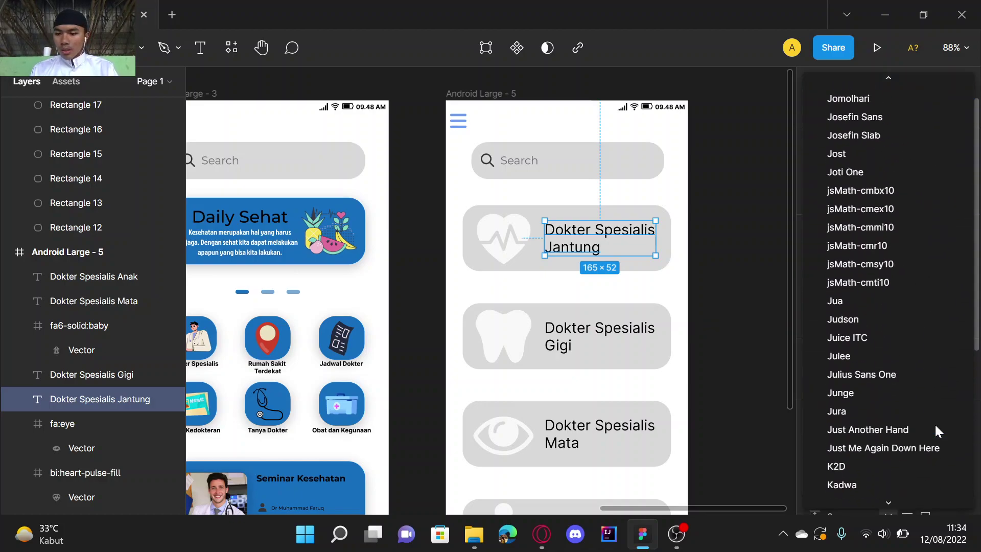
pyautogui.scroll(-20, 936, 426)
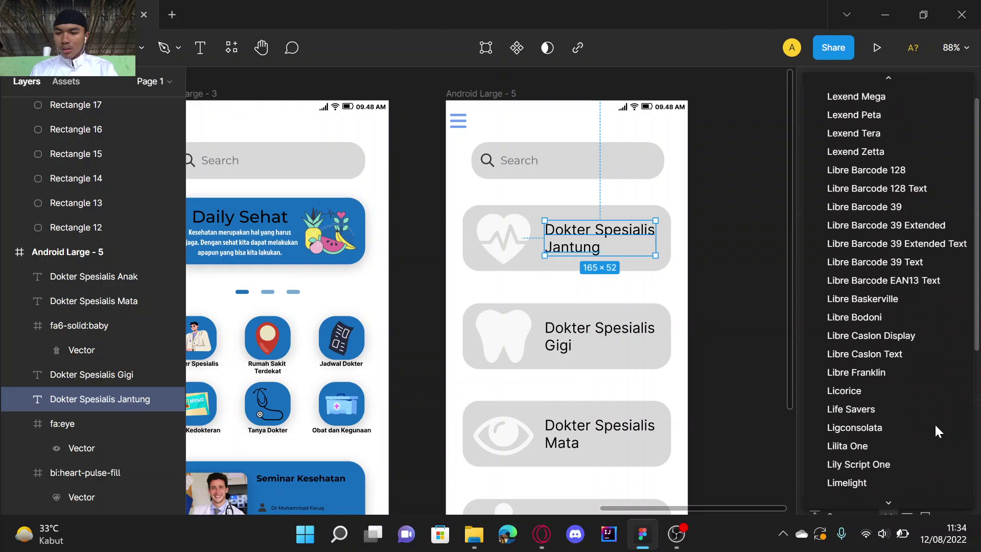
pyautogui.scroll(-20, 937, 431)
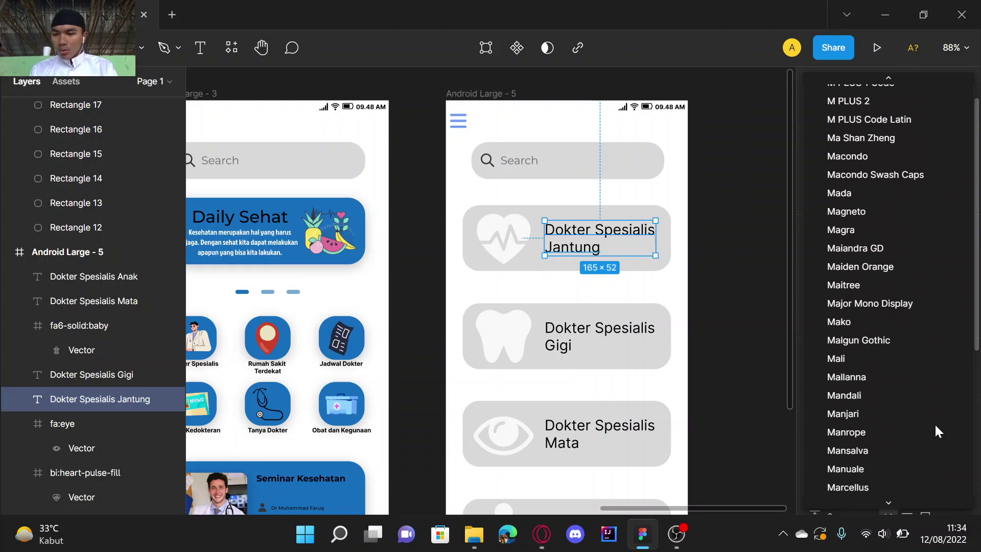
pyautogui.scroll(-20, 938, 430)
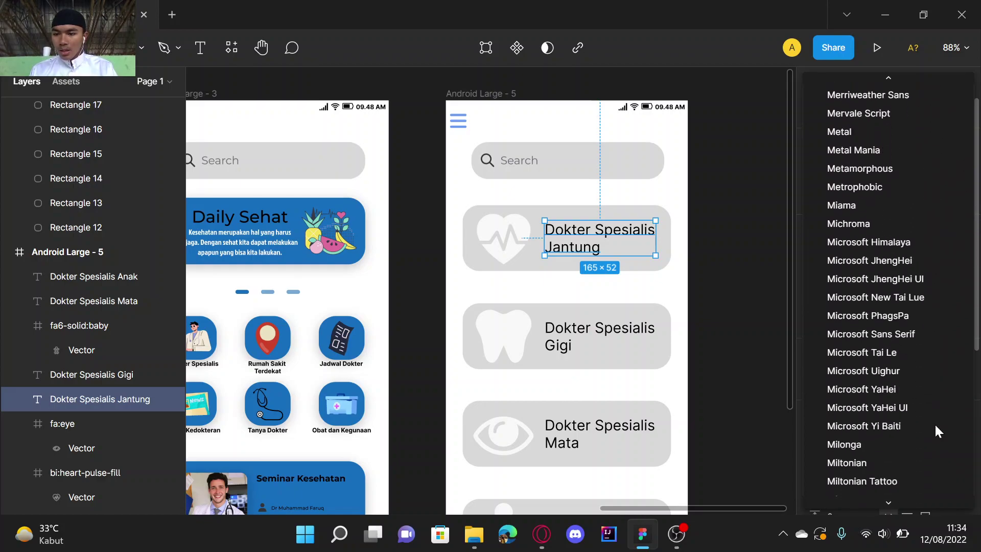
pyautogui.scroll(-4, 936, 427)
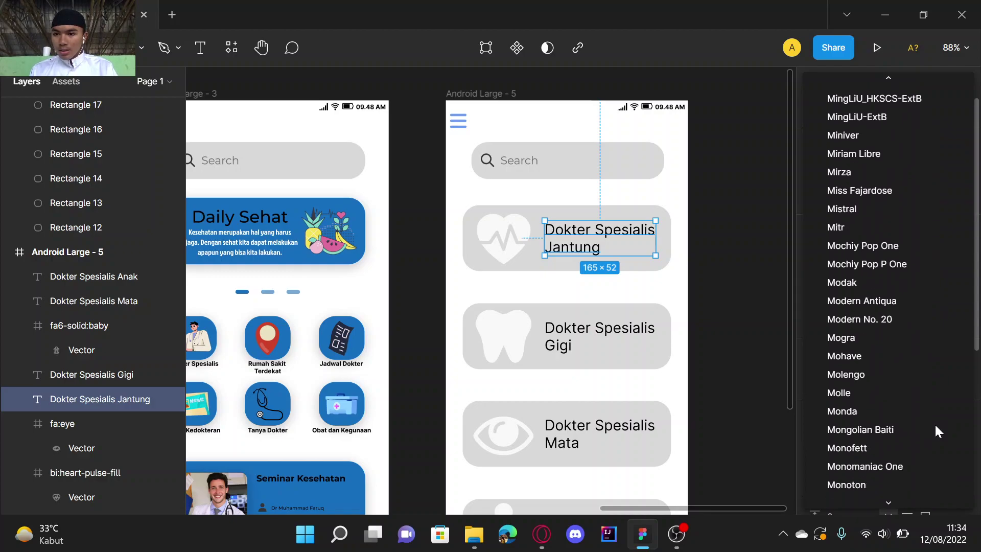
pyautogui.scroll(-6, 885, 443)
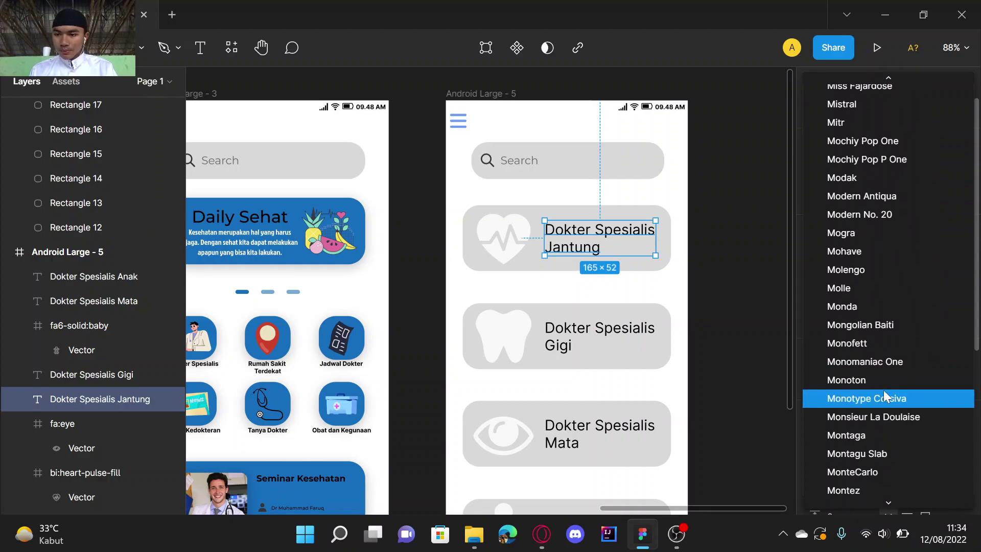
pyautogui.scroll(-1, 878, 438)
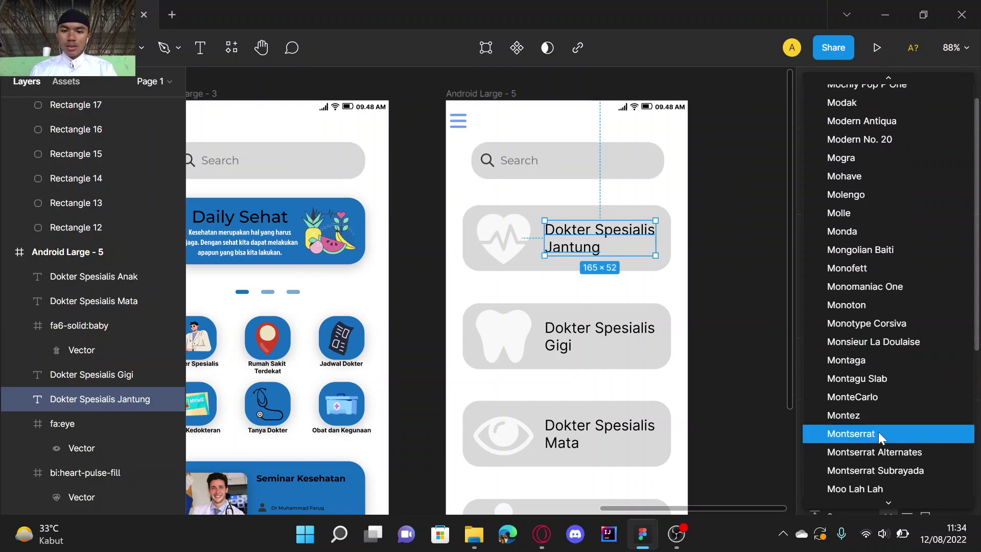
pyautogui.click(878, 433)
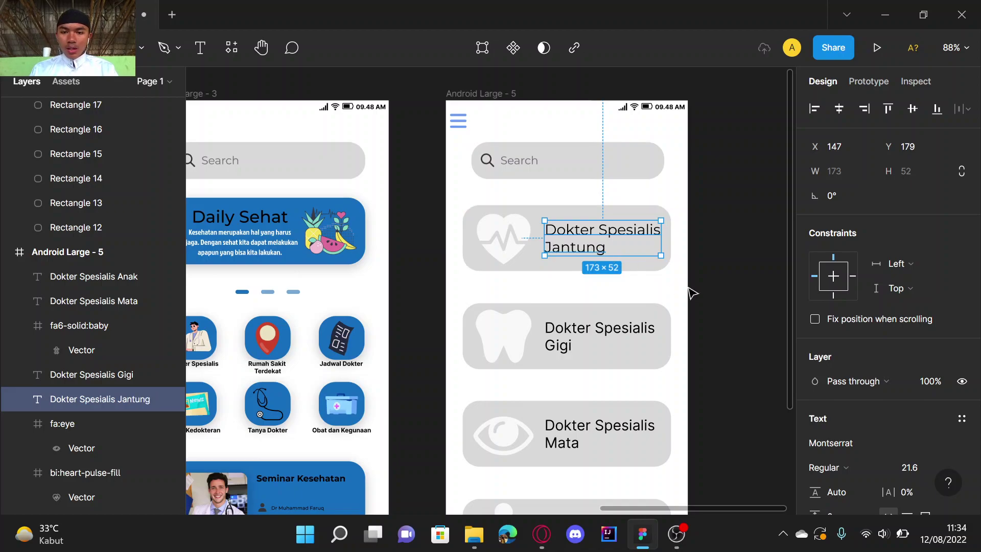
# Step: Change the font of the "Dokter Spesialis Gigi" label on the second card to Montserrat
pyautogui.click(628, 337)
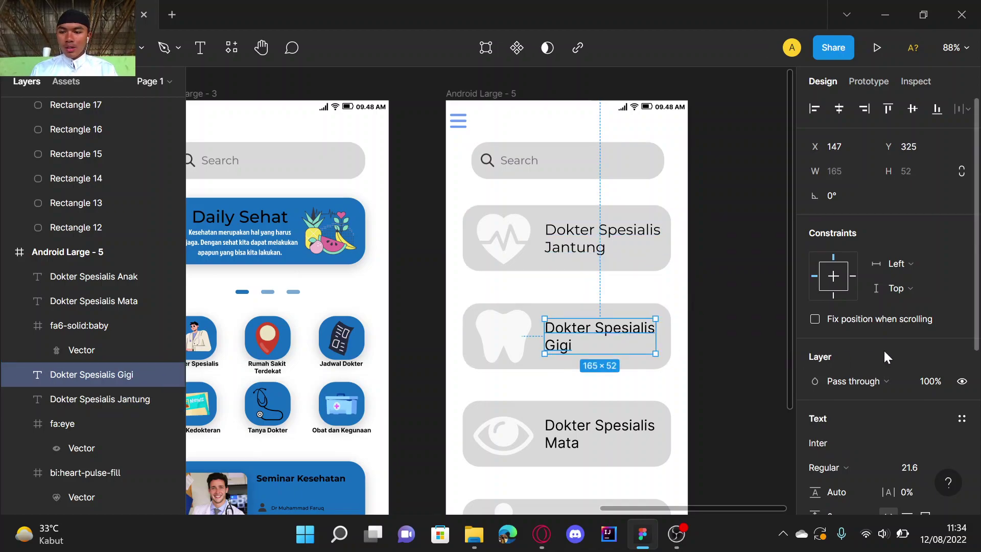
pyautogui.click(937, 448)
pyautogui.press('BackSpace')
pyautogui.press('capslock')
pyautogui.press('capslock')
pyautogui.write('Montserrat')
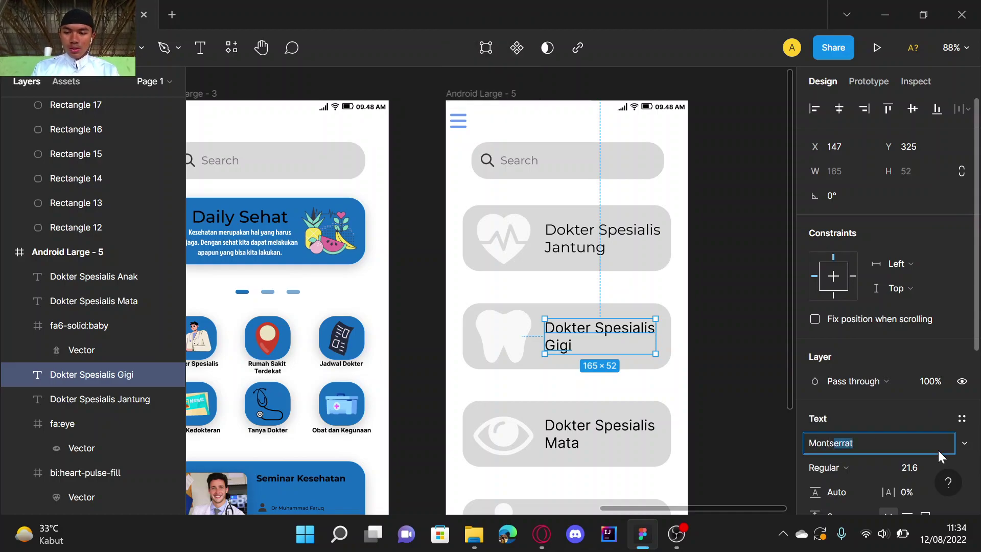
pyautogui.press('Return')
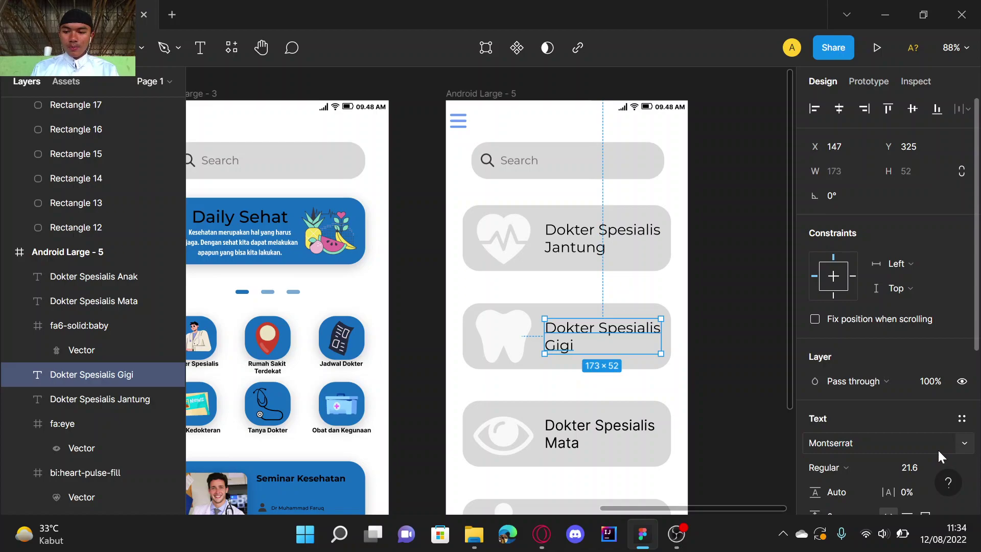
# Step: Change the font of the "Dokter Spesialis Mata" label on the third card to Montserrat
pyautogui.click(632, 427)
pyautogui.click(846, 443)
pyautogui.press('BackSpace')
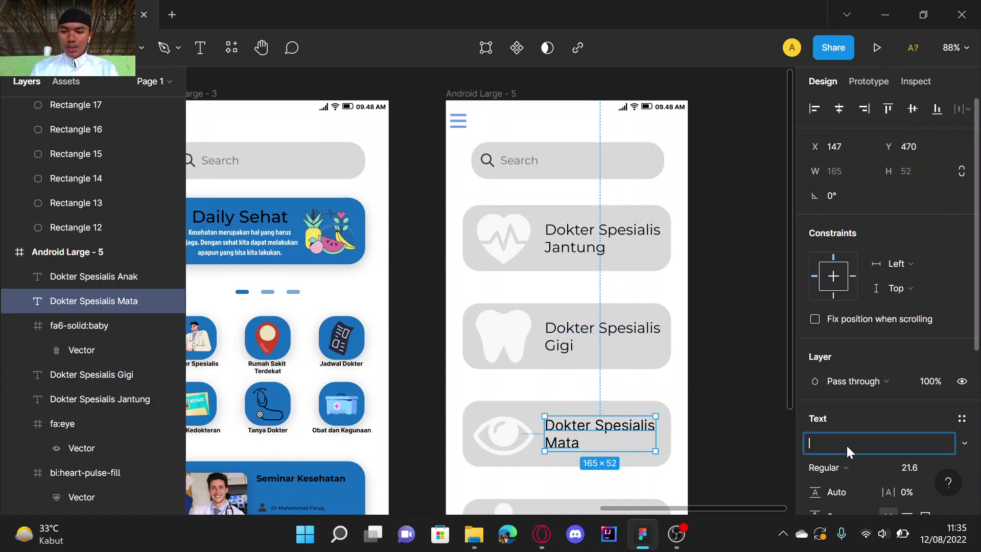
pyautogui.press('capslock')
pyautogui.write('M')
pyautogui.press('capslock')
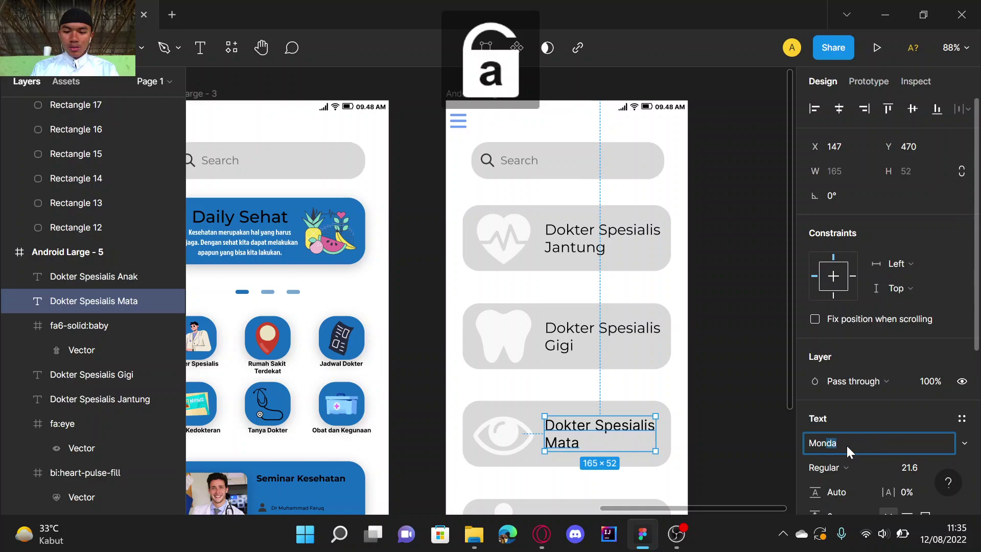
pyautogui.press('Return')
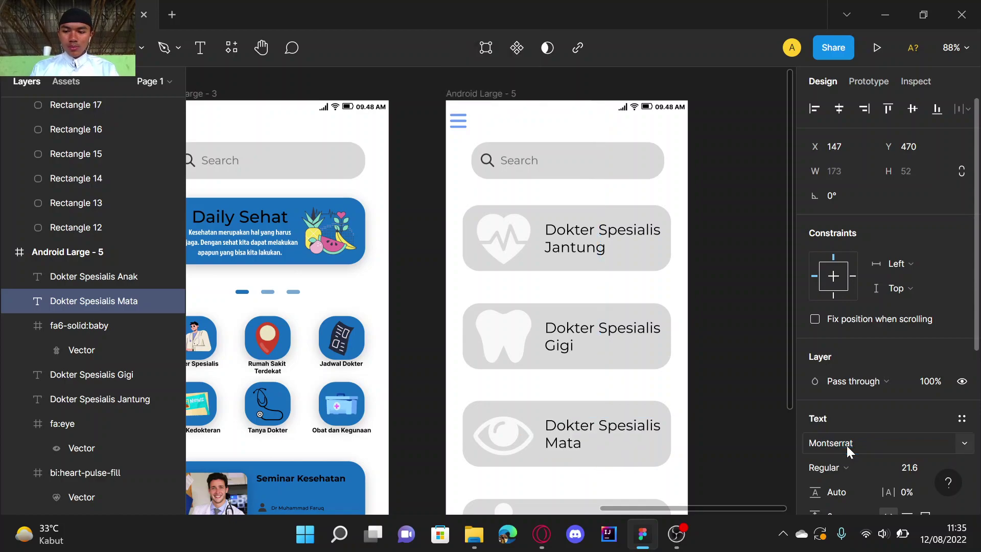
# Step: Change the font of the "Dokter Spesialis Anak" label on the fourth card to Montserrat and deselect it
pyautogui.scroll(-3, 792, 457)
pyautogui.click(565, 363)
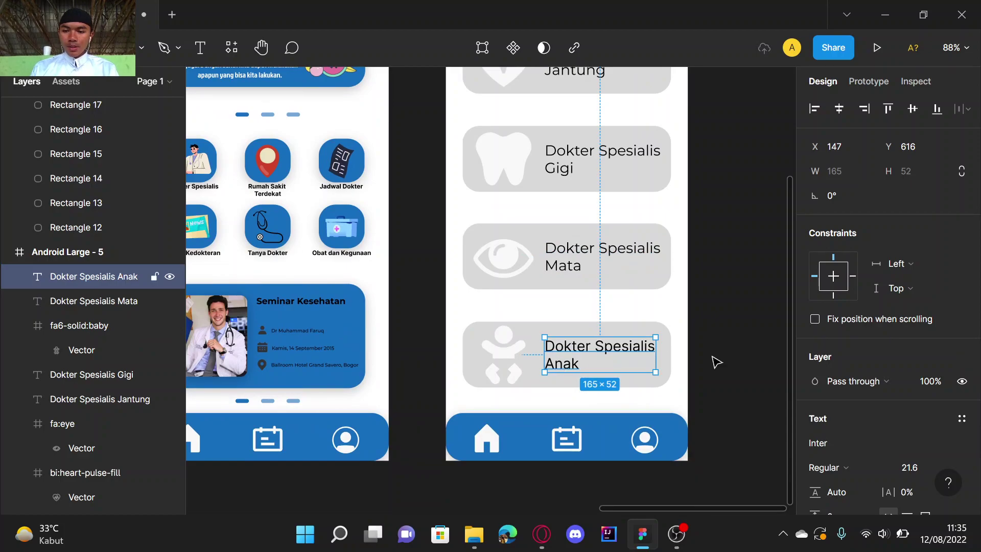
pyautogui.click(848, 444)
pyautogui.press('BackSpace')
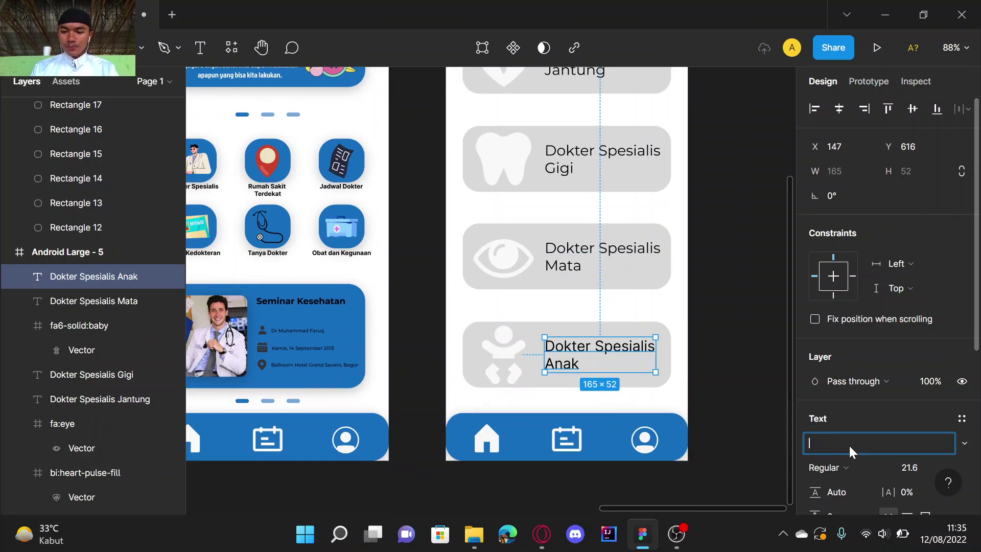
pyautogui.press('capslock')
pyautogui.write('M')
pyautogui.press('capslock')
pyautogui.write('ontserrat')
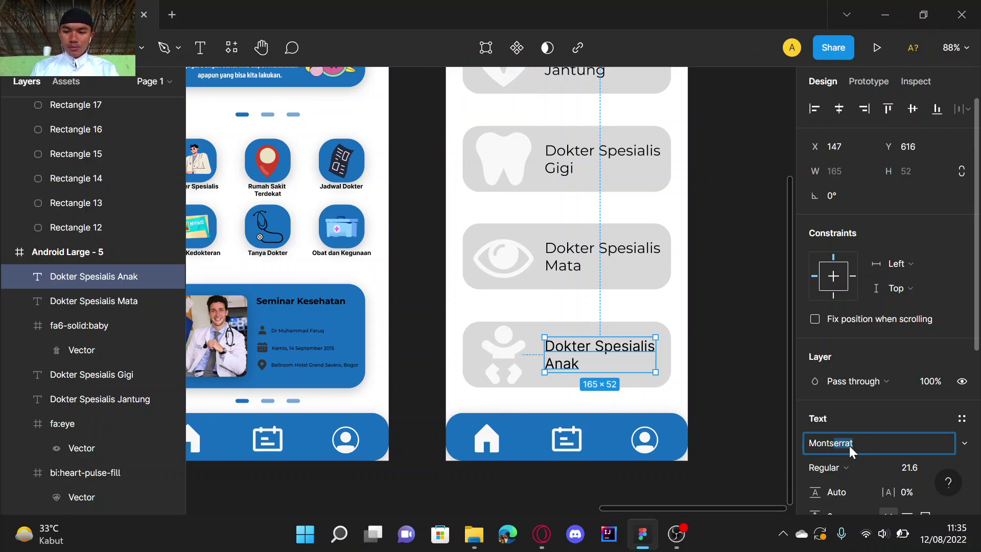
pyautogui.press('Return')
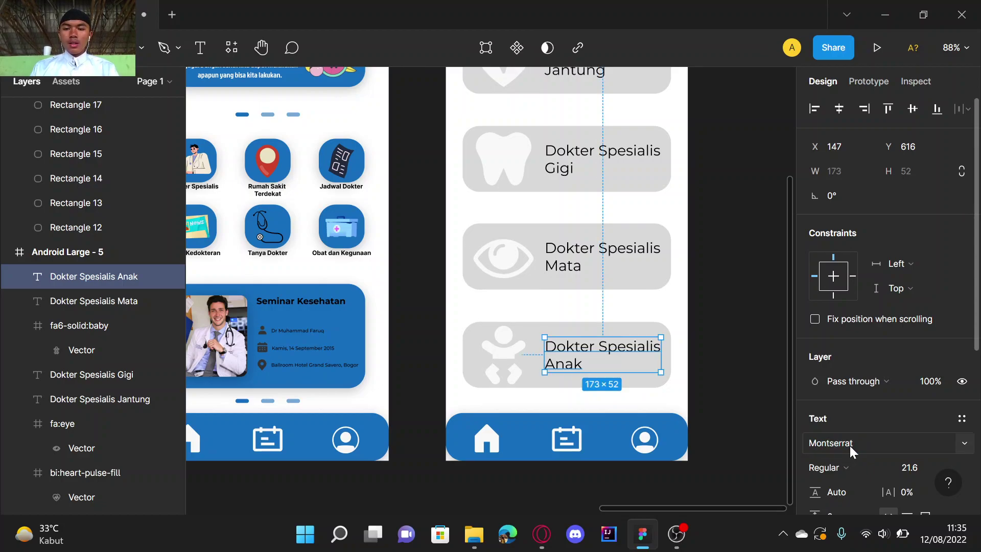
pyautogui.click(759, 359)
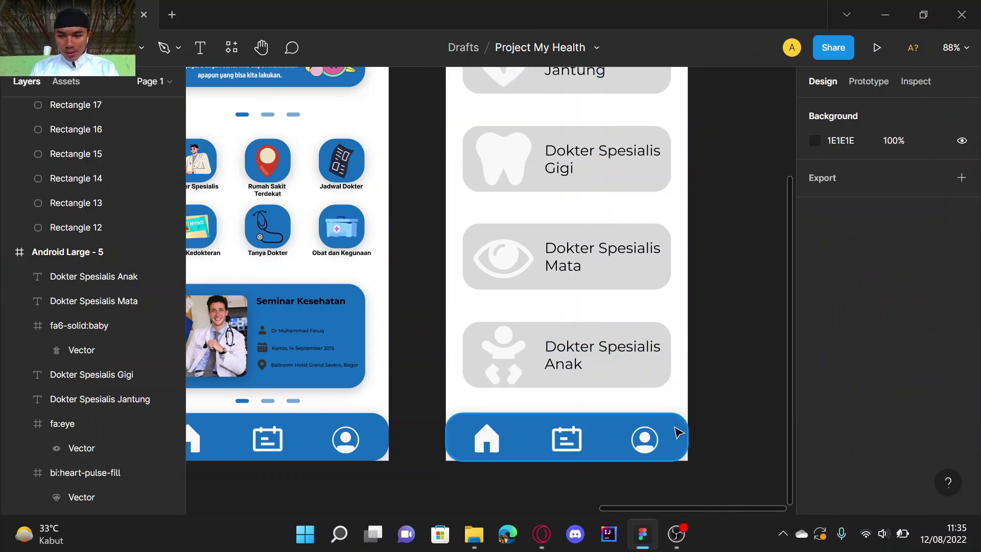
# Step: Copy the fill colour 156DBD from the navigation bar of Android Large - 5 and apply it to the Dokter Spesialis Jantung card
pyautogui.scroll(3, 690, 452)
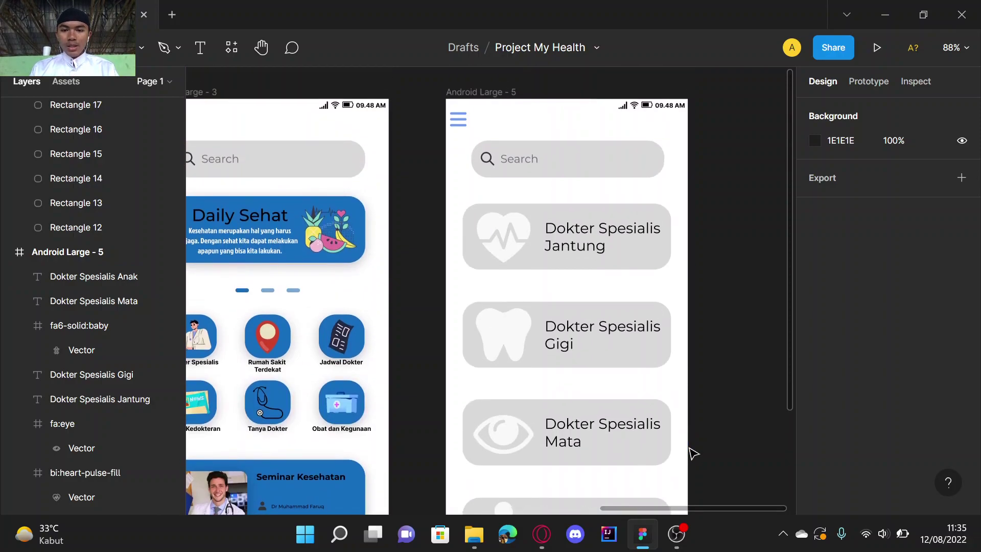
pyautogui.scroll(-2, 710, 368)
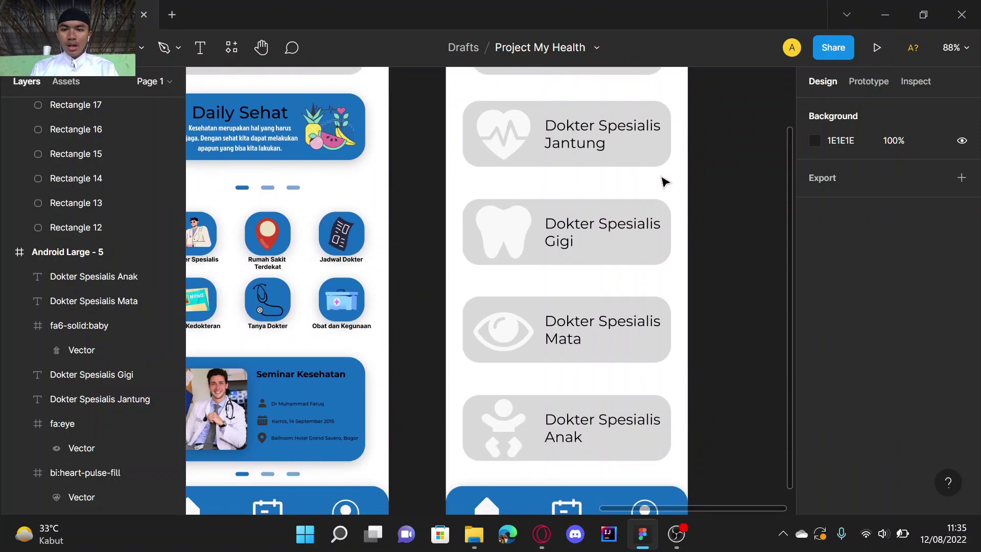
pyautogui.click(650, 161)
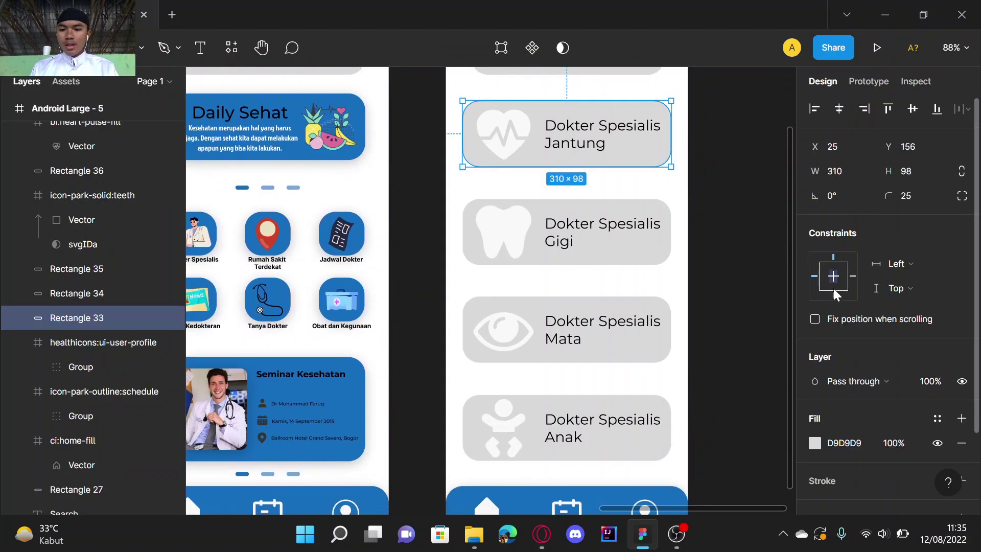
pyautogui.scroll(-2, 726, 473)
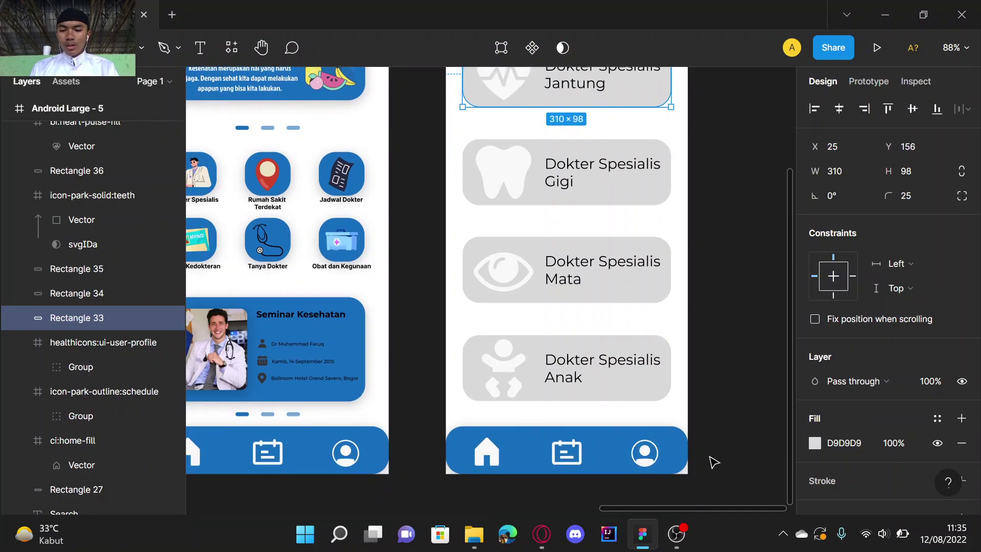
pyautogui.click(682, 448)
pyautogui.click(841, 440)
pyautogui.hotkey('ctrl', 'c')
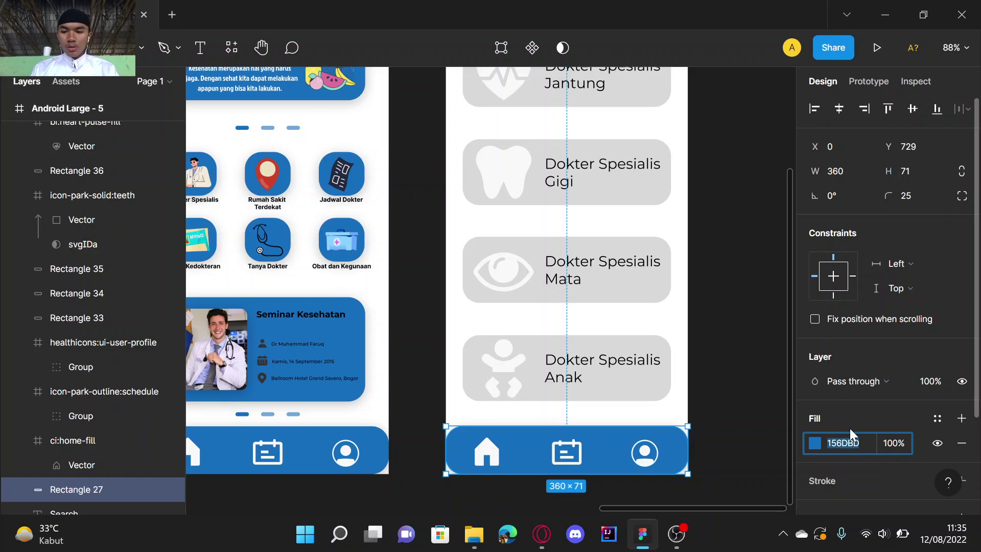
pyautogui.scroll(3, 604, 320)
pyautogui.click(640, 177)
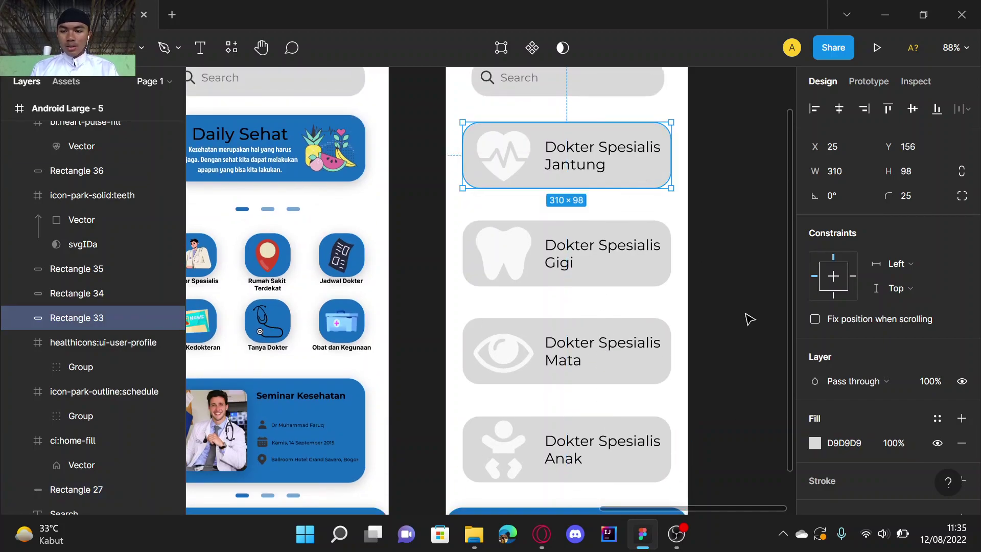
pyautogui.hotkey('ctrl', 'v')
pyautogui.press('Return')
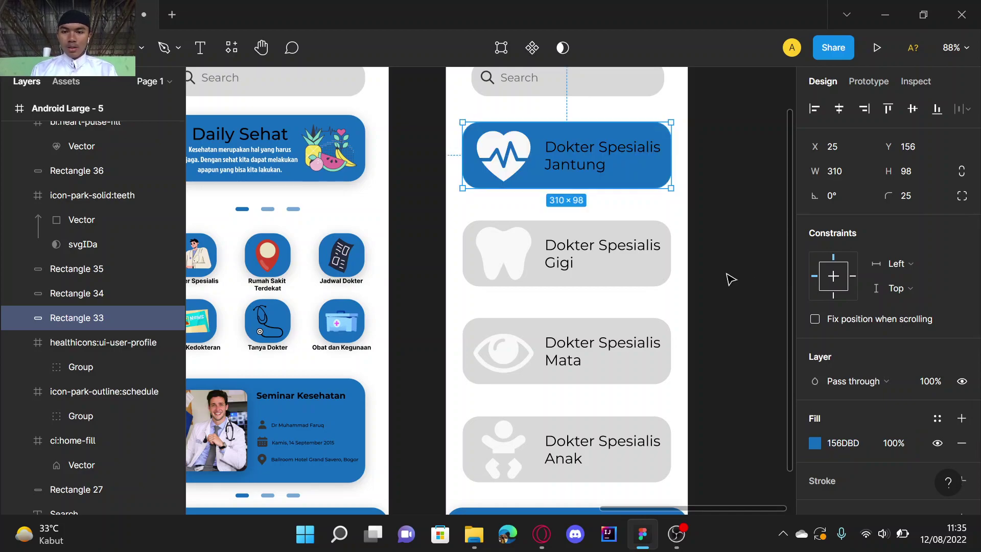
# Step: Apply the copied fill colour 156DBD to the Dokter Spesialis Gigi, Mata and Anak cards
pyautogui.click(653, 273)
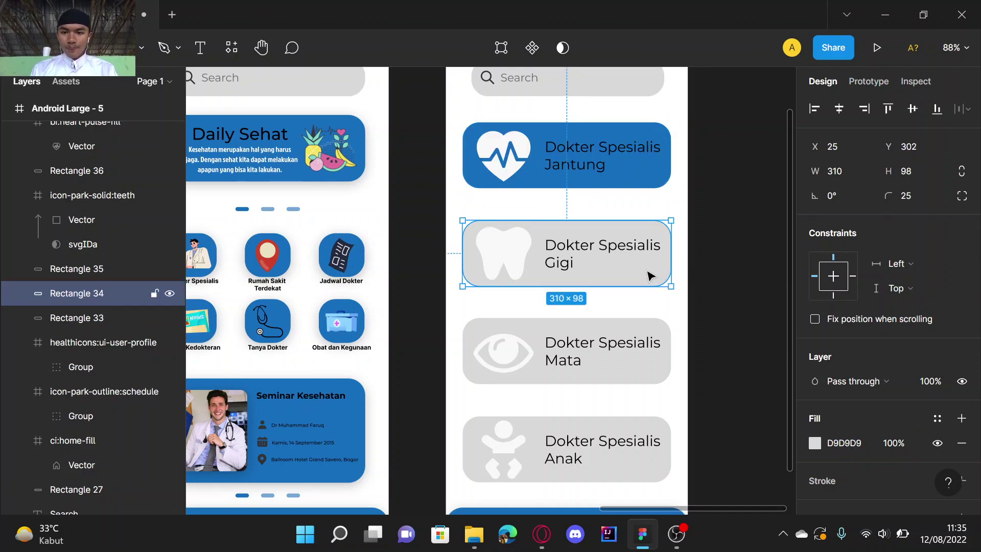
pyautogui.click(851, 444)
pyautogui.hotkey('ctrl', 'v')
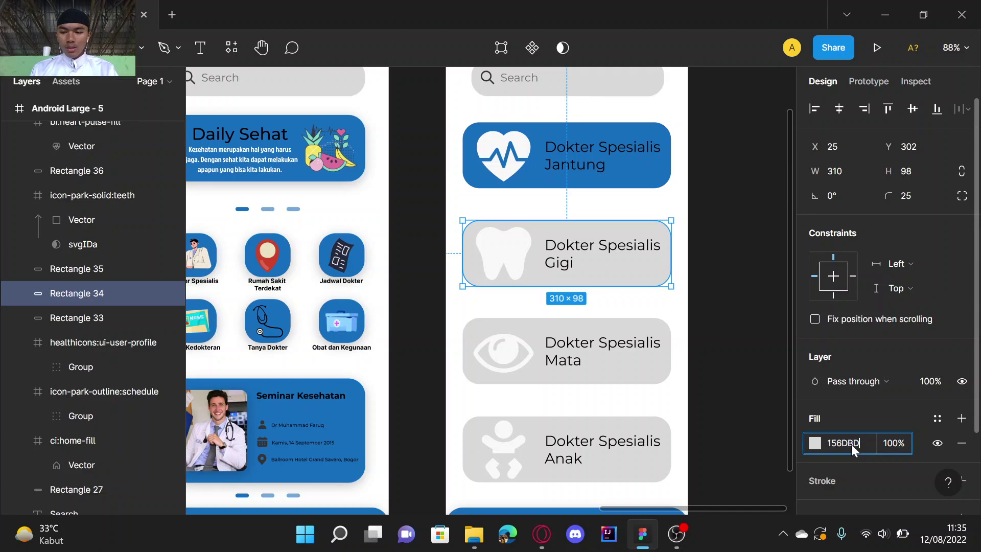
pyautogui.click(639, 362)
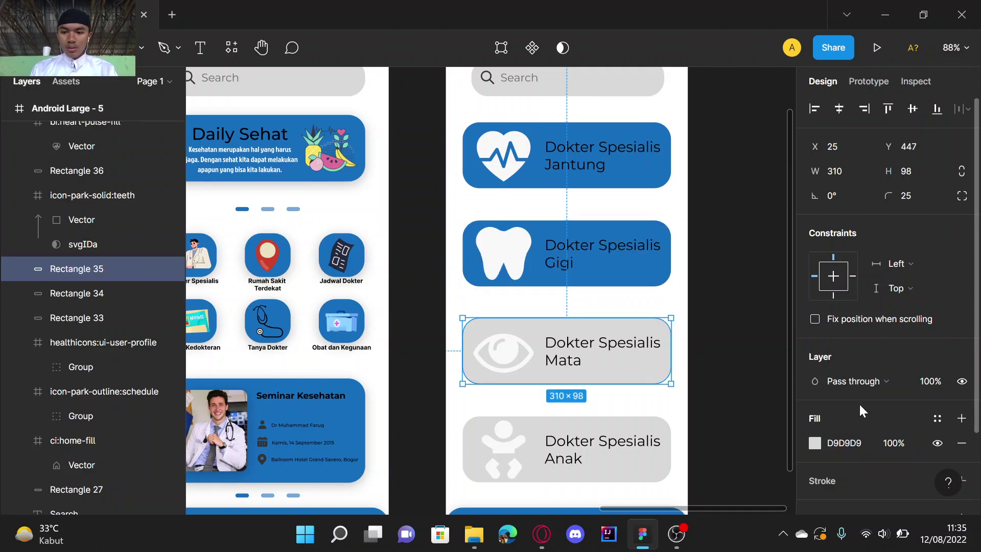
pyautogui.click(856, 442)
pyautogui.hotkey('ctrl', 'v')
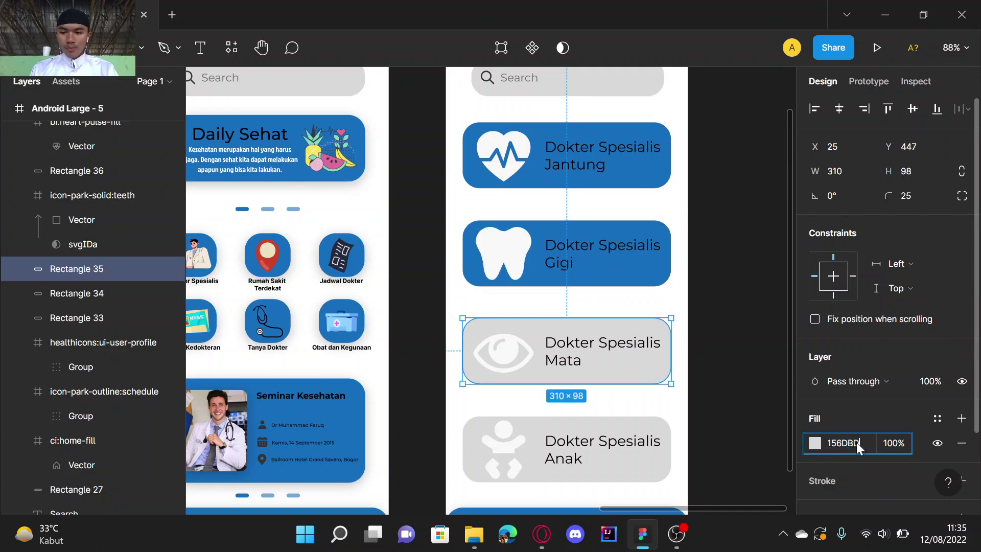
pyautogui.click(634, 470)
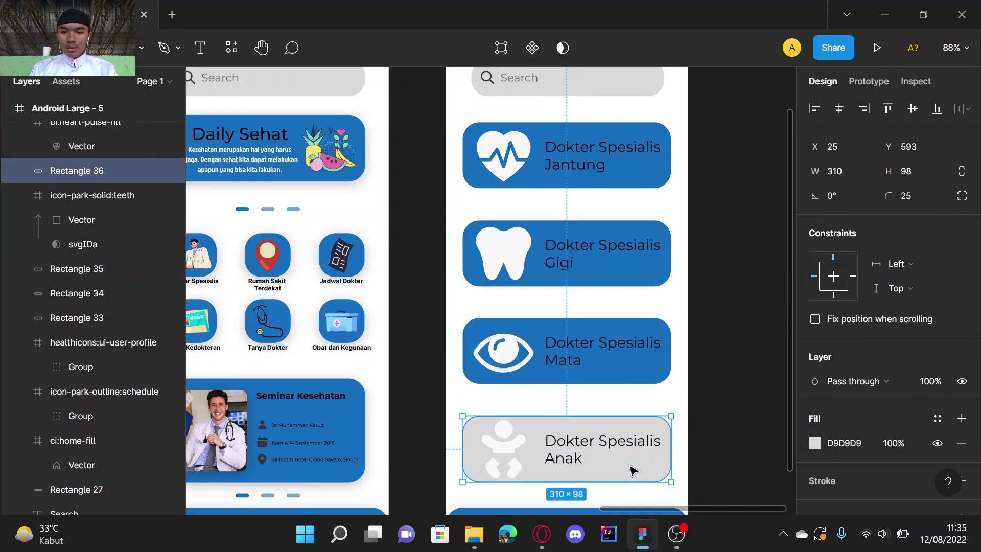
pyautogui.click(839, 446)
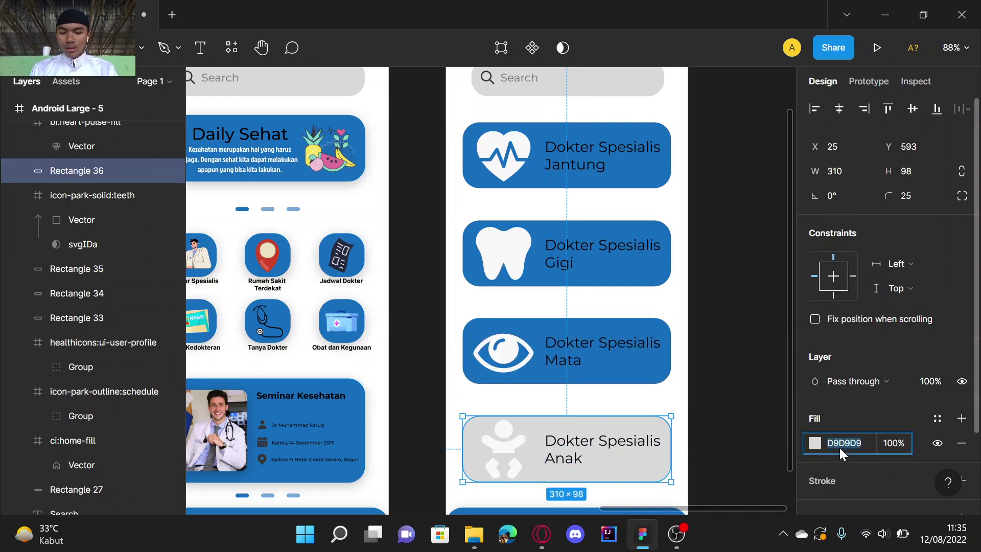
pyautogui.press('Return')
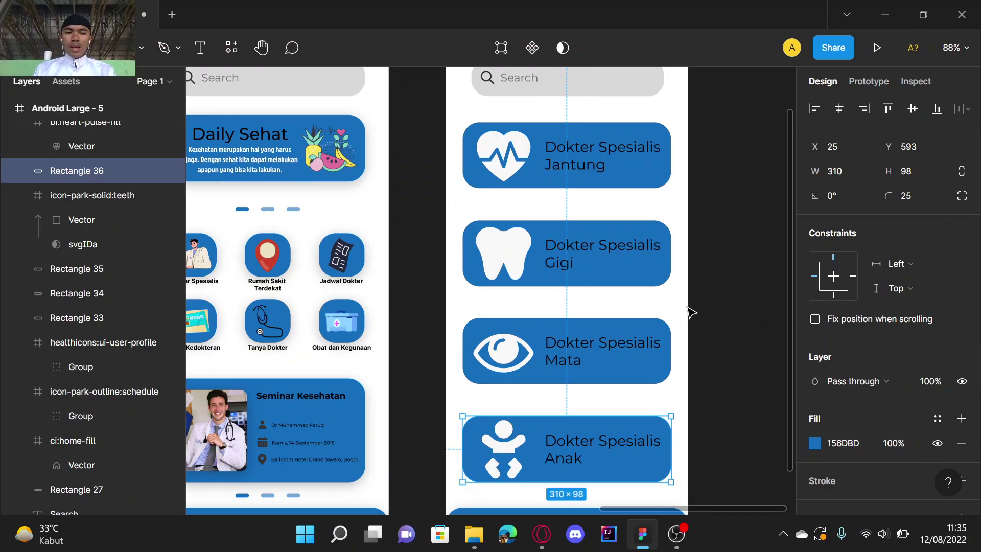
# Step: Select the background rectangles of all four specialist cards on Android Large - 5 and group them
pyautogui.scroll(-3, 580, 393)
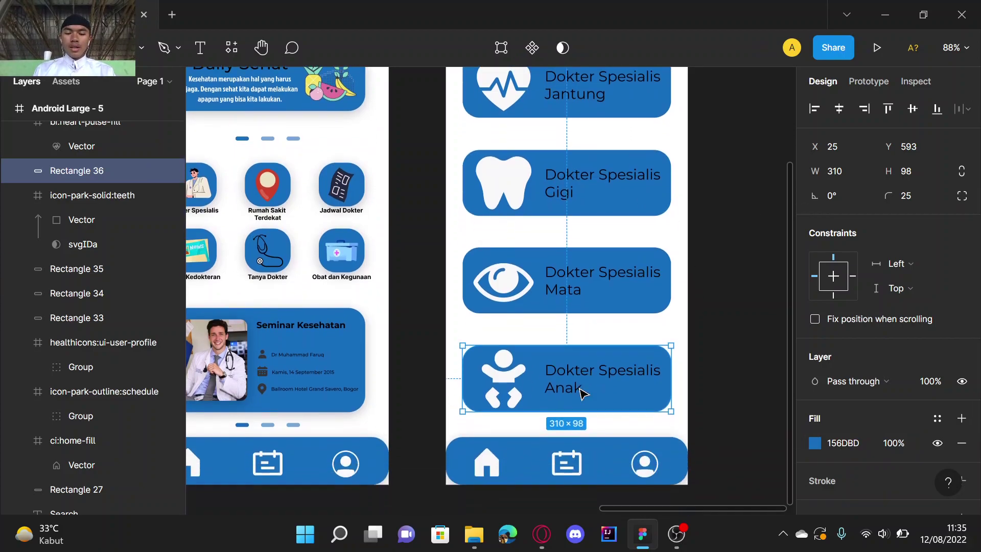
pyautogui.scroll(2, 580, 392)
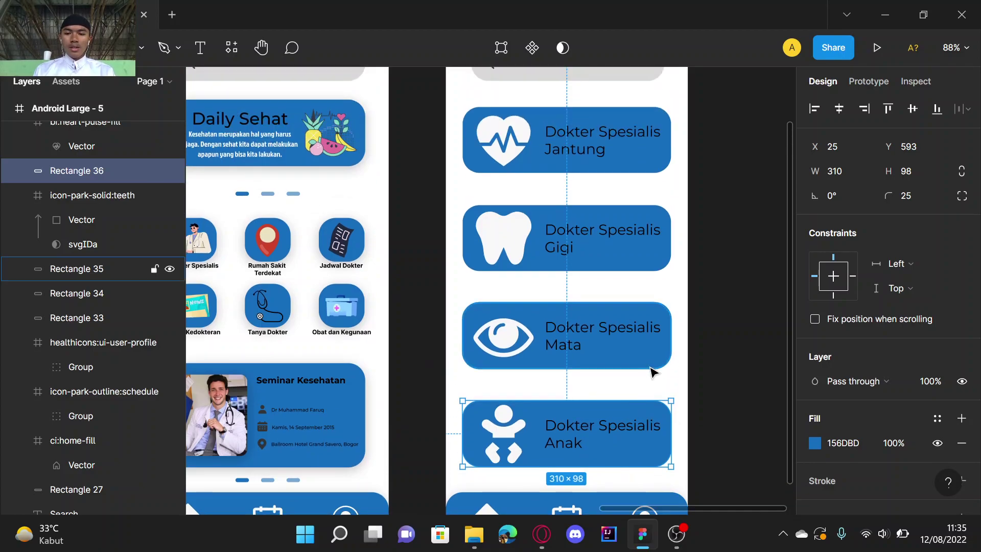
pyautogui.keyDown('shift'); pyautogui.click(655, 359); pyautogui.keyUp('shift')
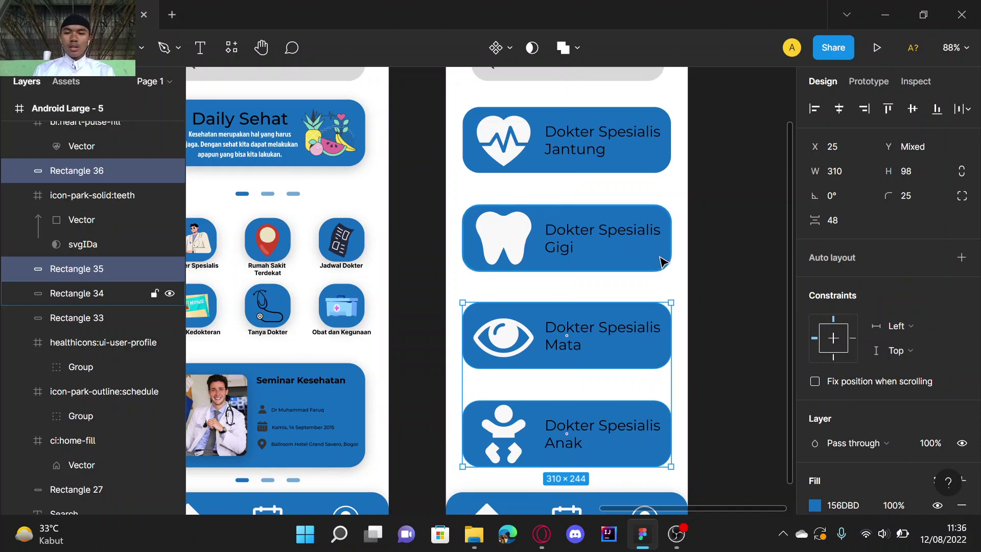
pyautogui.keyDown('shift'); pyautogui.click(661, 259); pyautogui.keyUp('shift')
pyautogui.keyDown('shift'); pyautogui.click(643, 162); pyautogui.keyUp('shift')
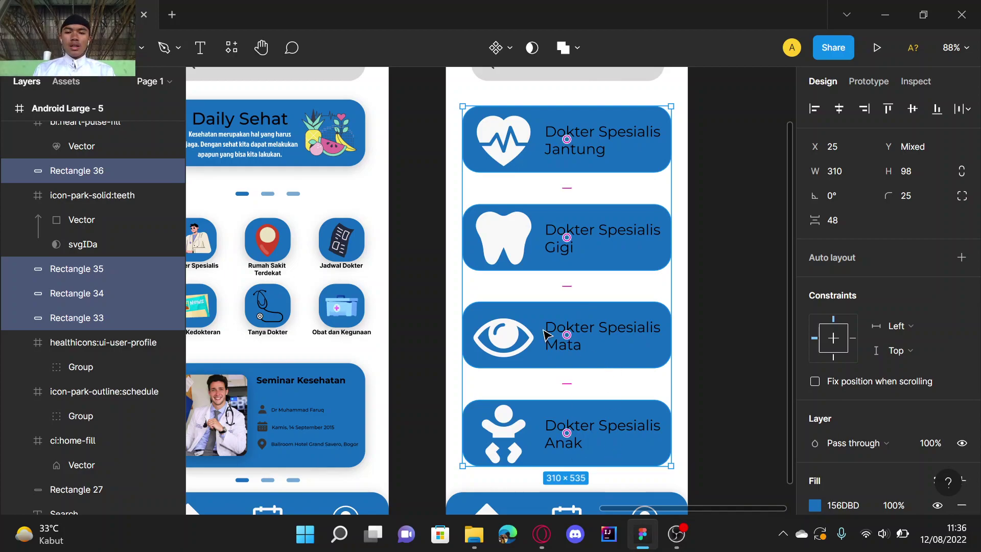
pyautogui.rightClick(557, 391)
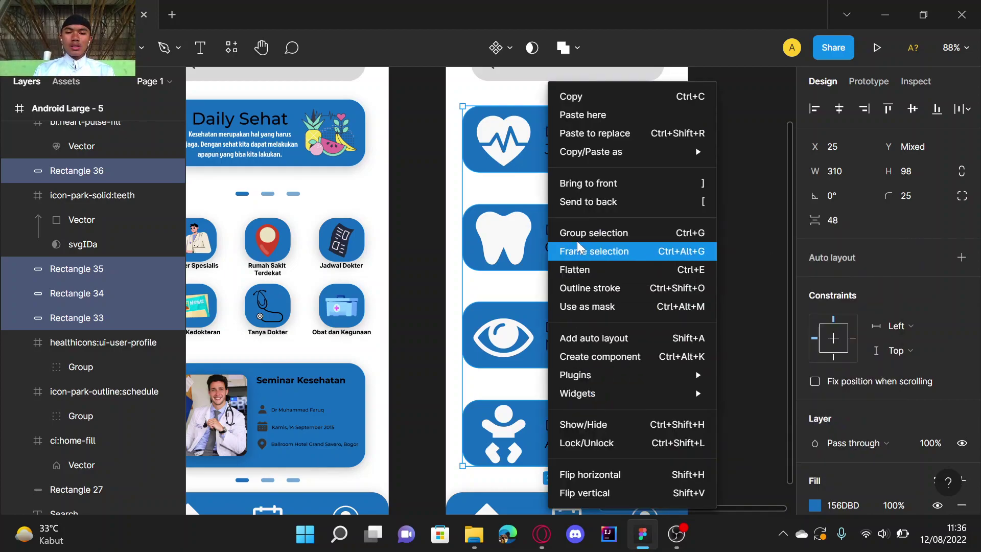
pyautogui.click(598, 240)
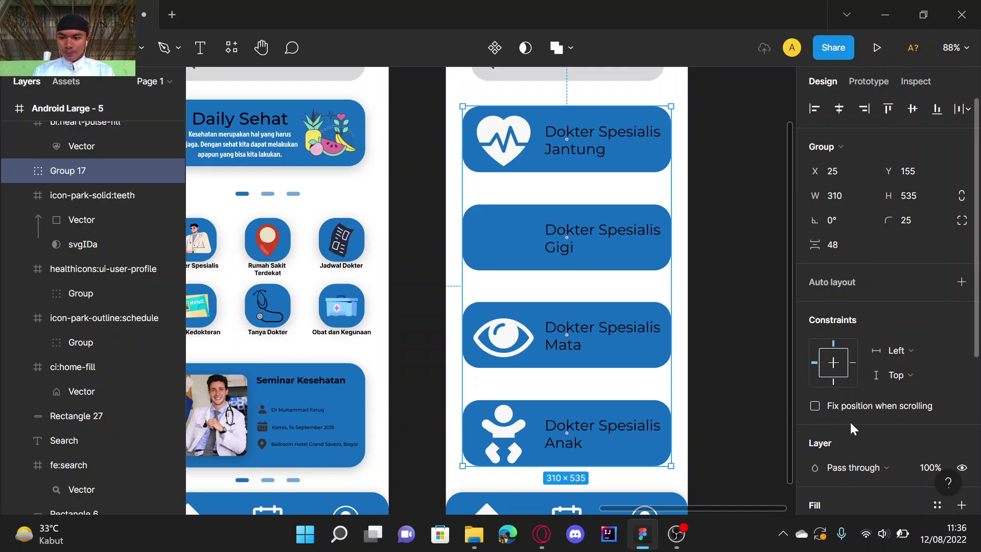
# Step: Add a drop shadow with a blur of 20 to the group of four card rectangles and deselect it
pyautogui.scroll(-5, 873, 469)
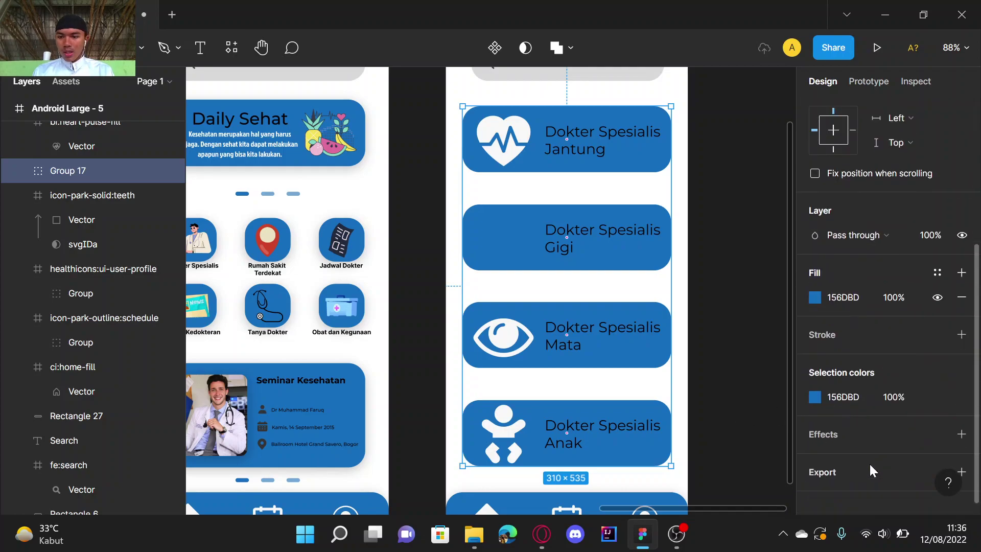
pyautogui.click(961, 435)
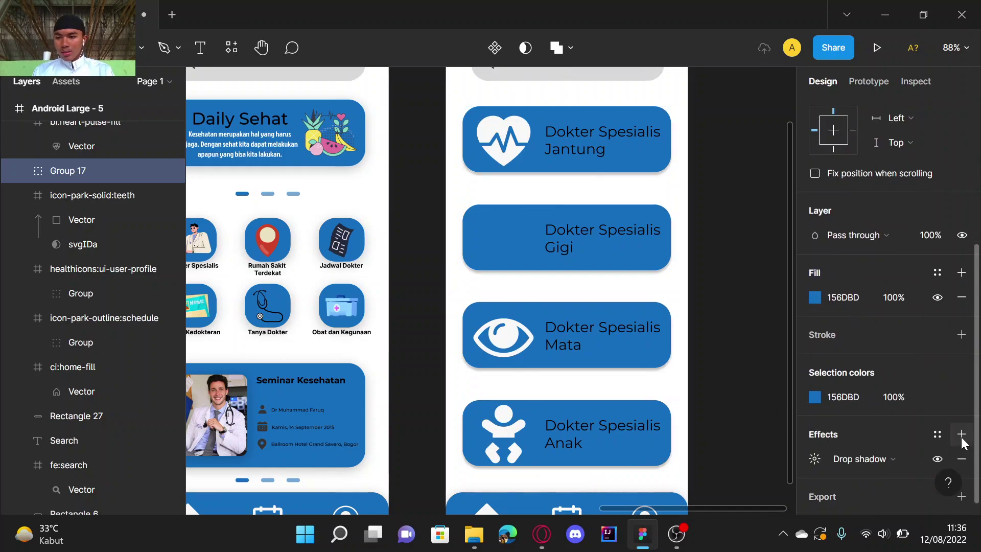
pyautogui.click(816, 460)
pyautogui.click(747, 402)
pyautogui.press('BackSpace')
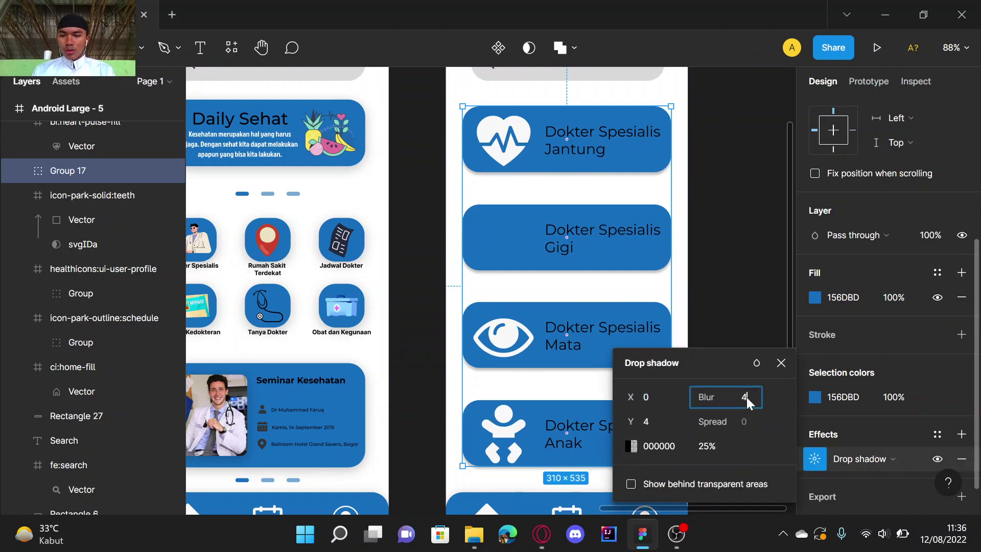
pyautogui.write('20')
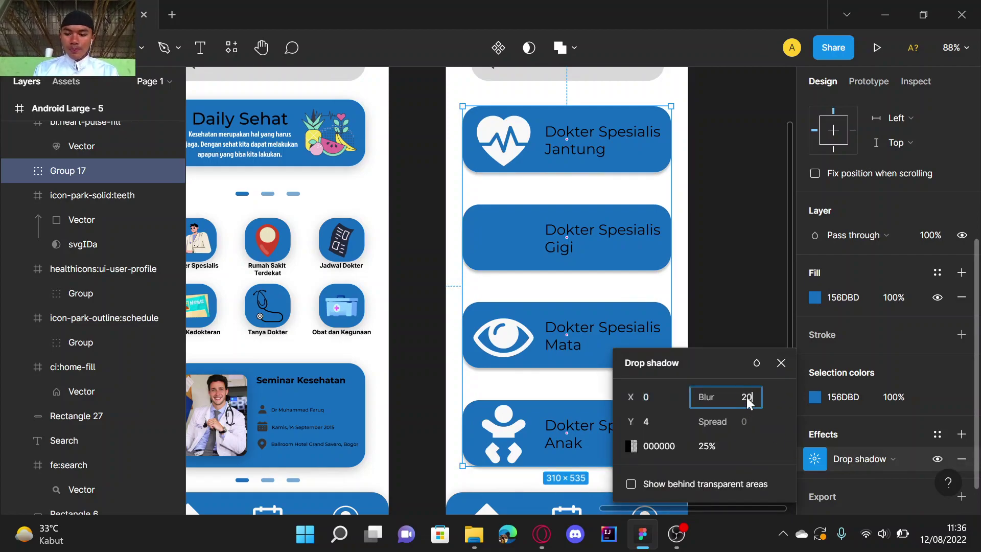
pyautogui.press('Return')
pyautogui.click(741, 317)
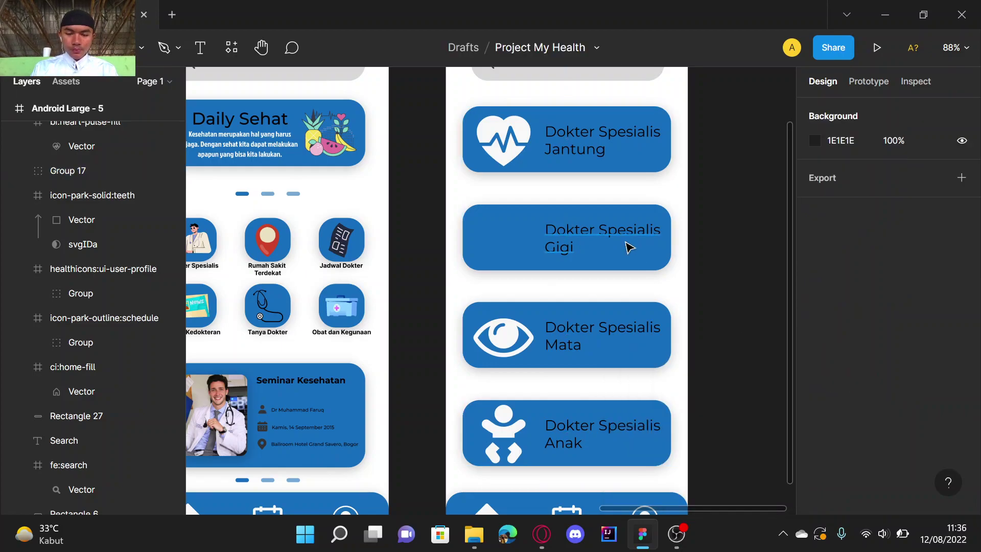
# Step: Examine the layout of the Android Large - 5 screen and compare it with the neighbouring Android Large - 3 screen
pyautogui.scroll(3, 724, 210)
pyautogui.scroll(-6, 724, 210)
pyautogui.scroll(6, 724, 209)
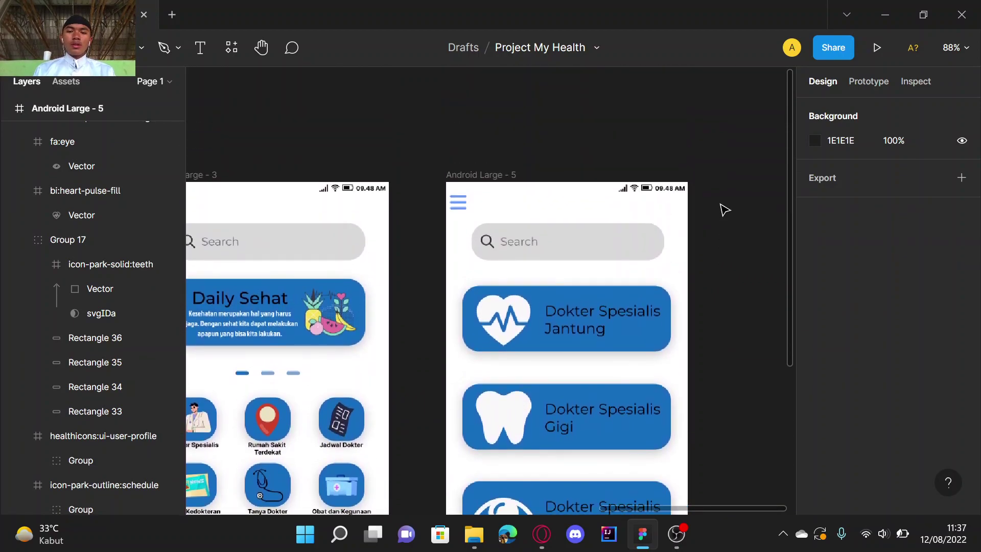
pyautogui.scroll(-3, 724, 209)
pyautogui.scroll(-3, 724, 209)
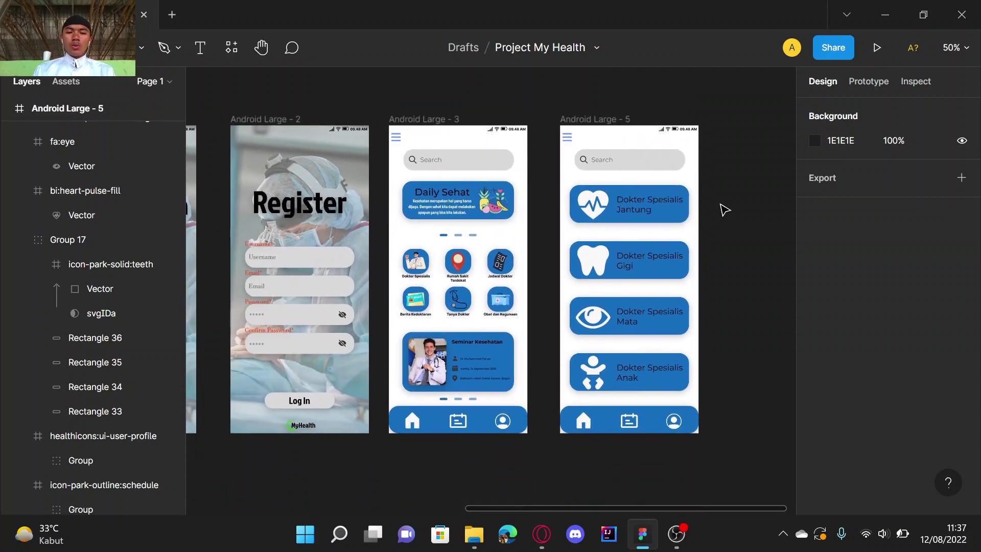
pyautogui.scroll(1, 724, 209)
pyautogui.scroll(3, 724, 209)
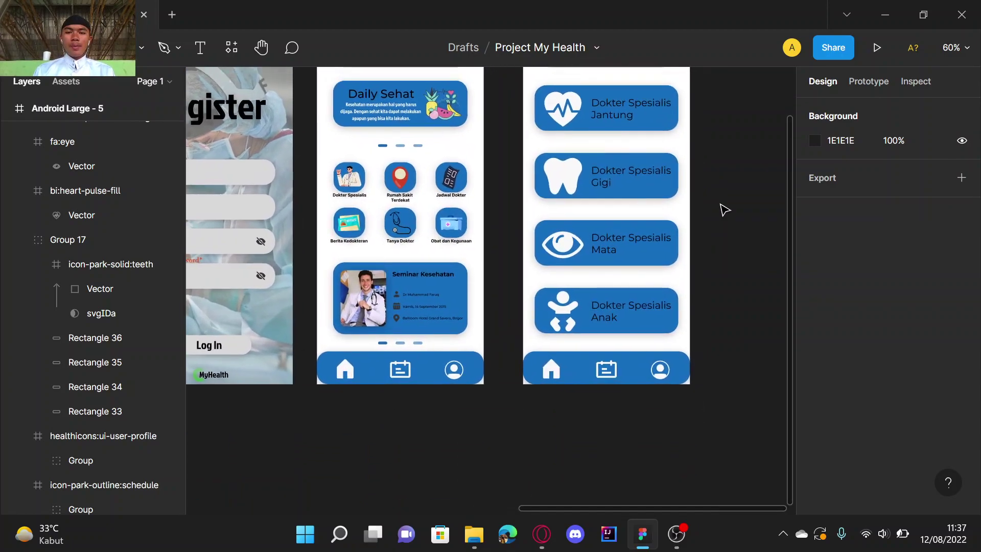
pyautogui.scroll(-3, 686, 278)
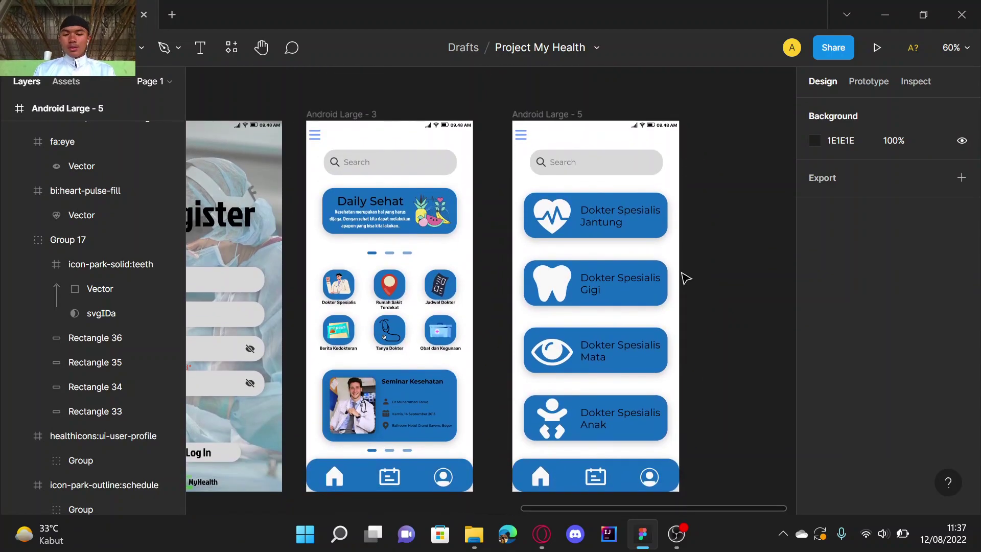
pyautogui.scroll(-3, 686, 278)
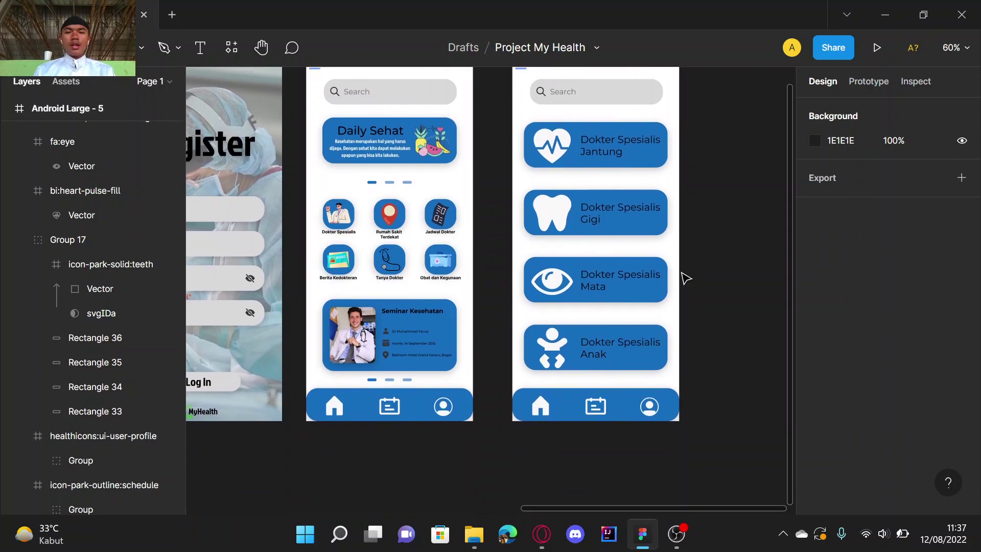
pyautogui.scroll(2, 685, 298)
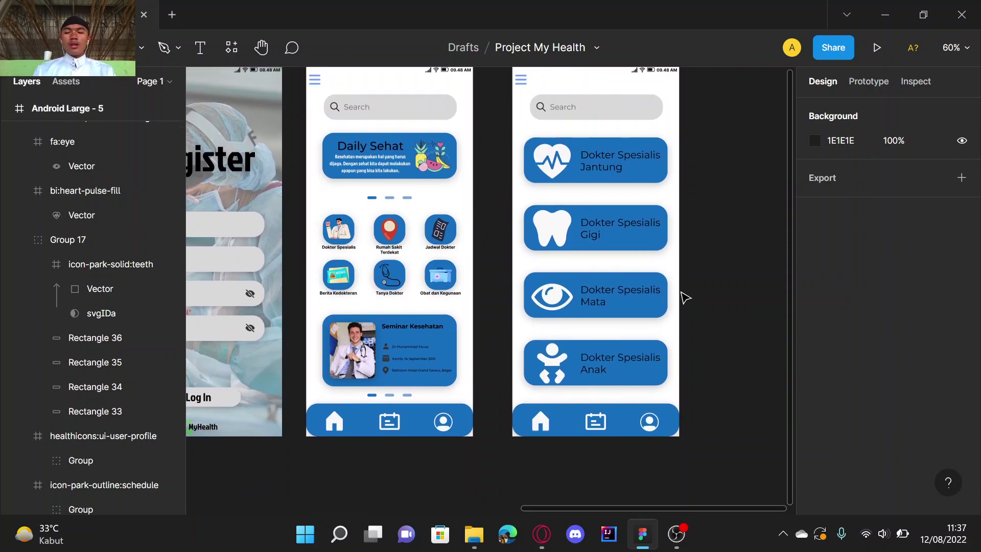